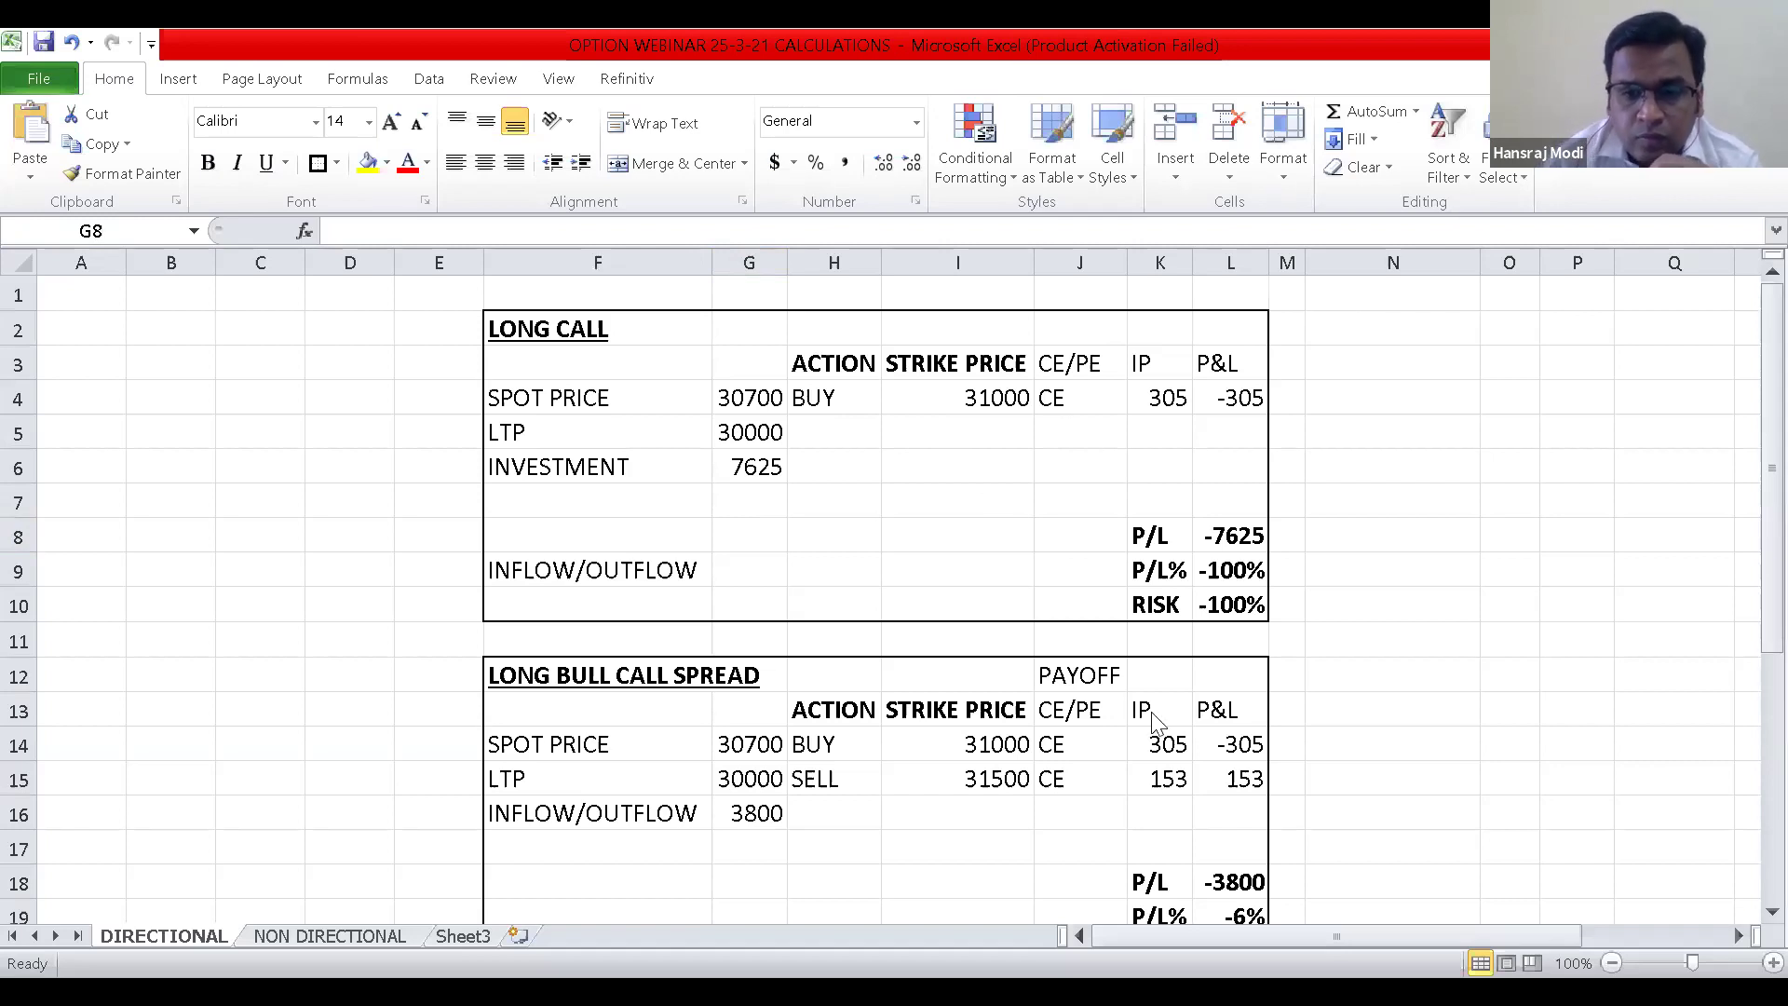
left_click(686, 847)
left_click(826, 774)
key("Up")
key("Up")
key("Up")
key("Up")
key("Up")
key("Up")
key("Up")
key("Up")
key("Up")
key("Up")
key("Up")
key("Up")
key("Up")
key("Up")
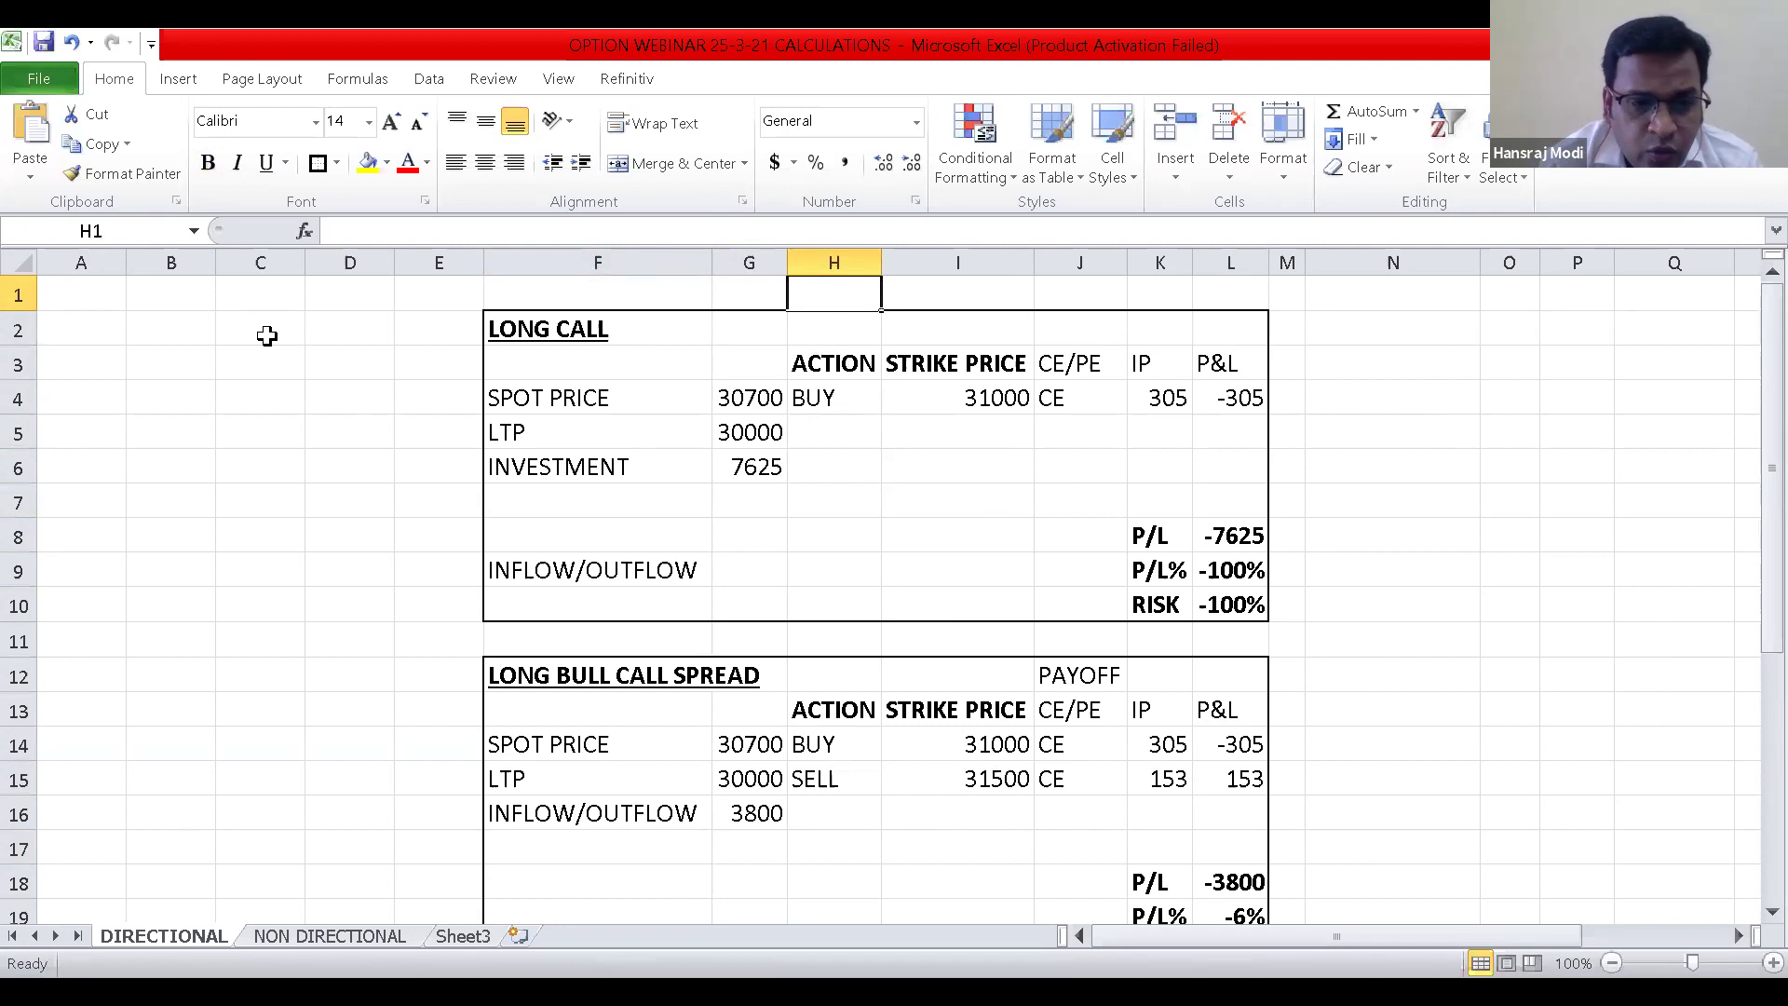
Examine the Long Call block's spot price, strike price, option premium and P/L formula.
left_click(395, 431)
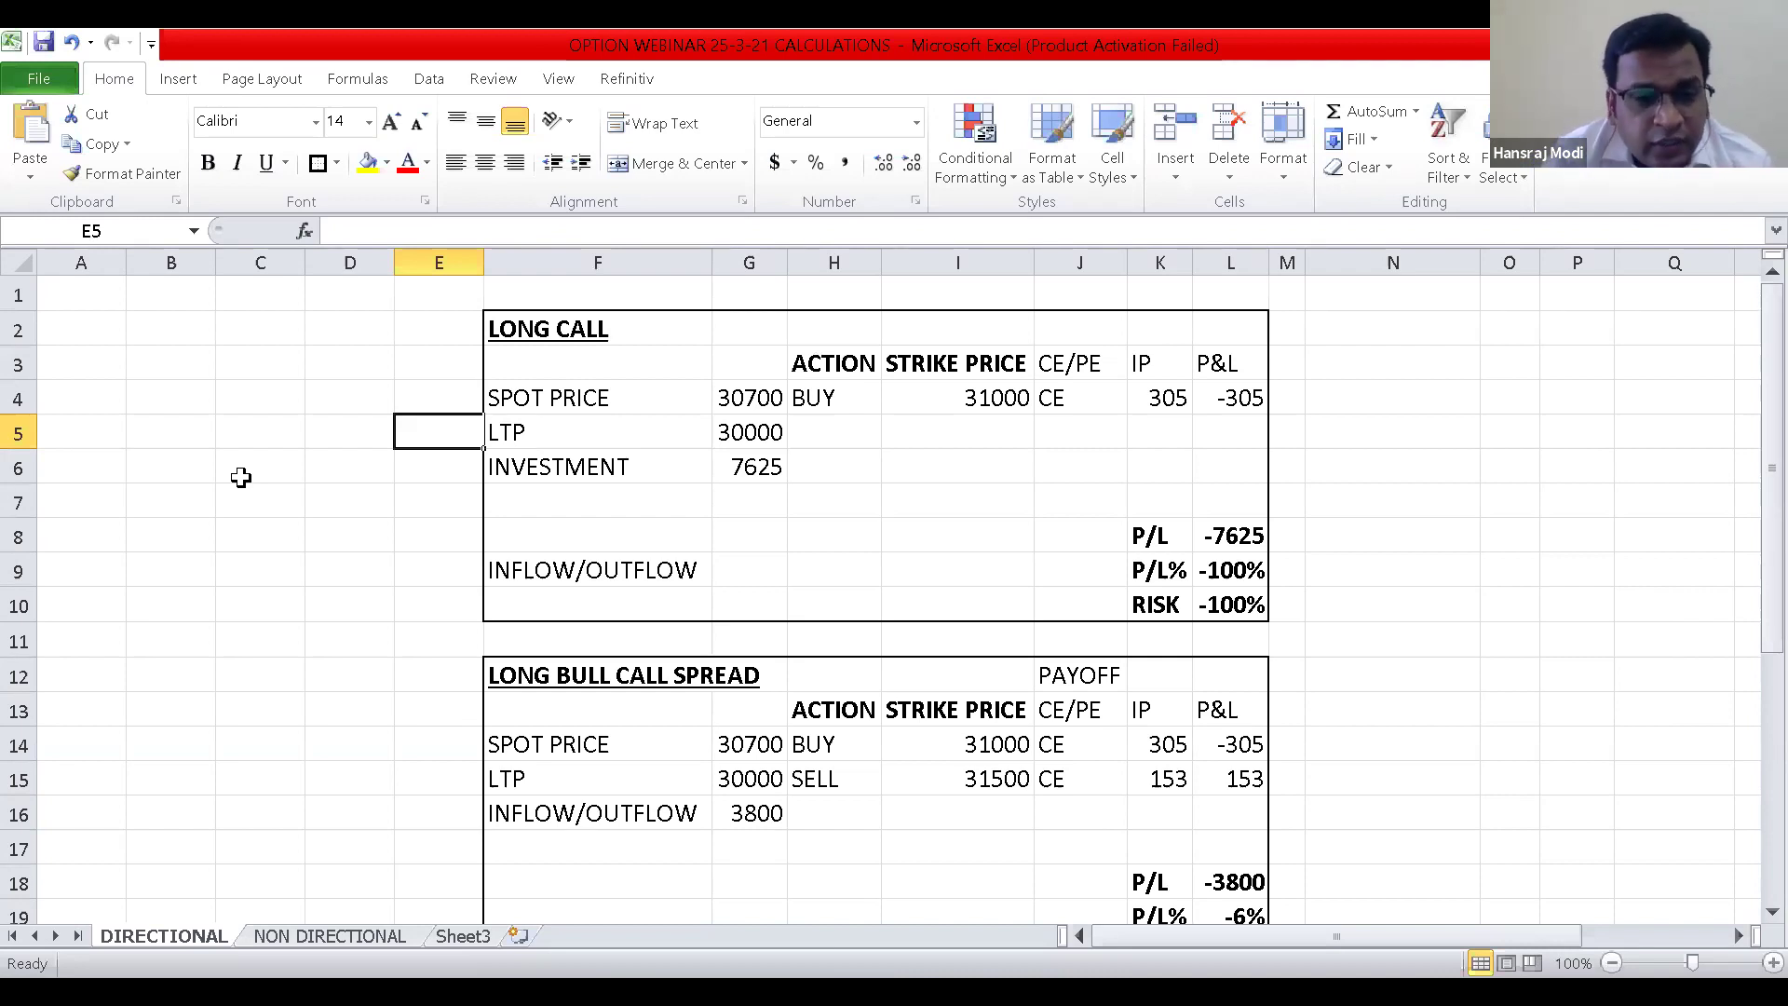
key("Up")
key("Up")
key("Up")
key("Down")
key("Down")
key("Right")
key("Right")
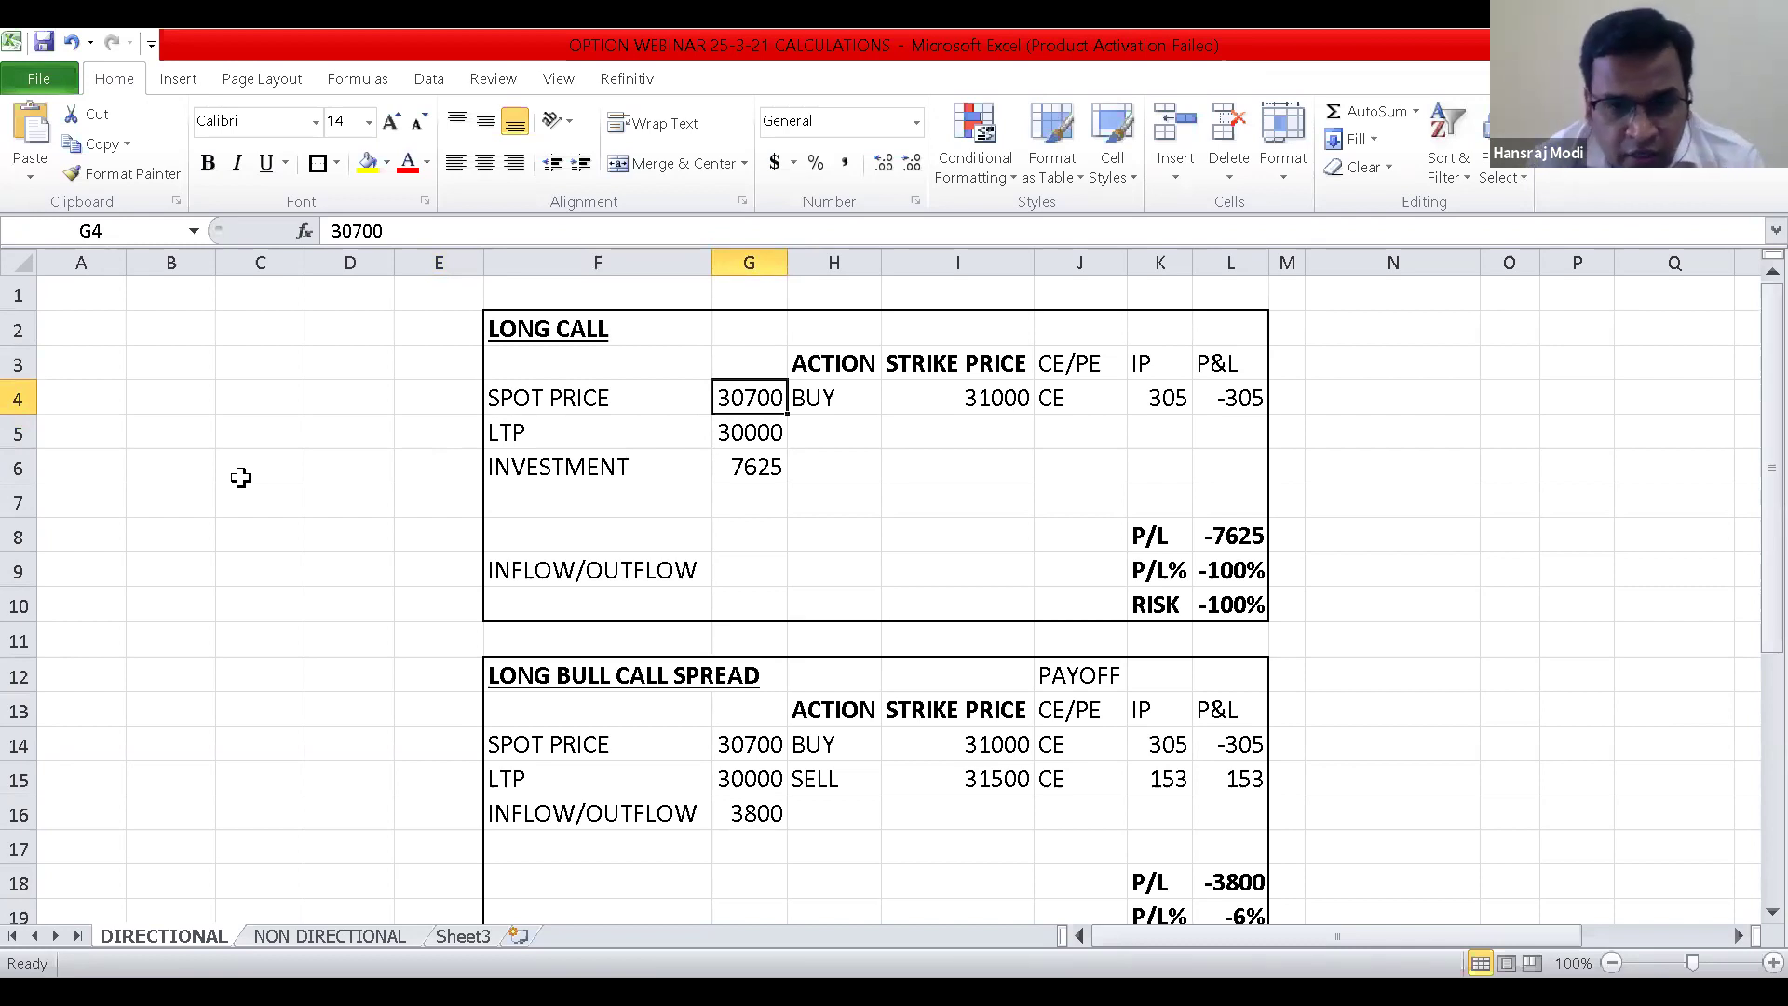
key("Right")
key("Right")
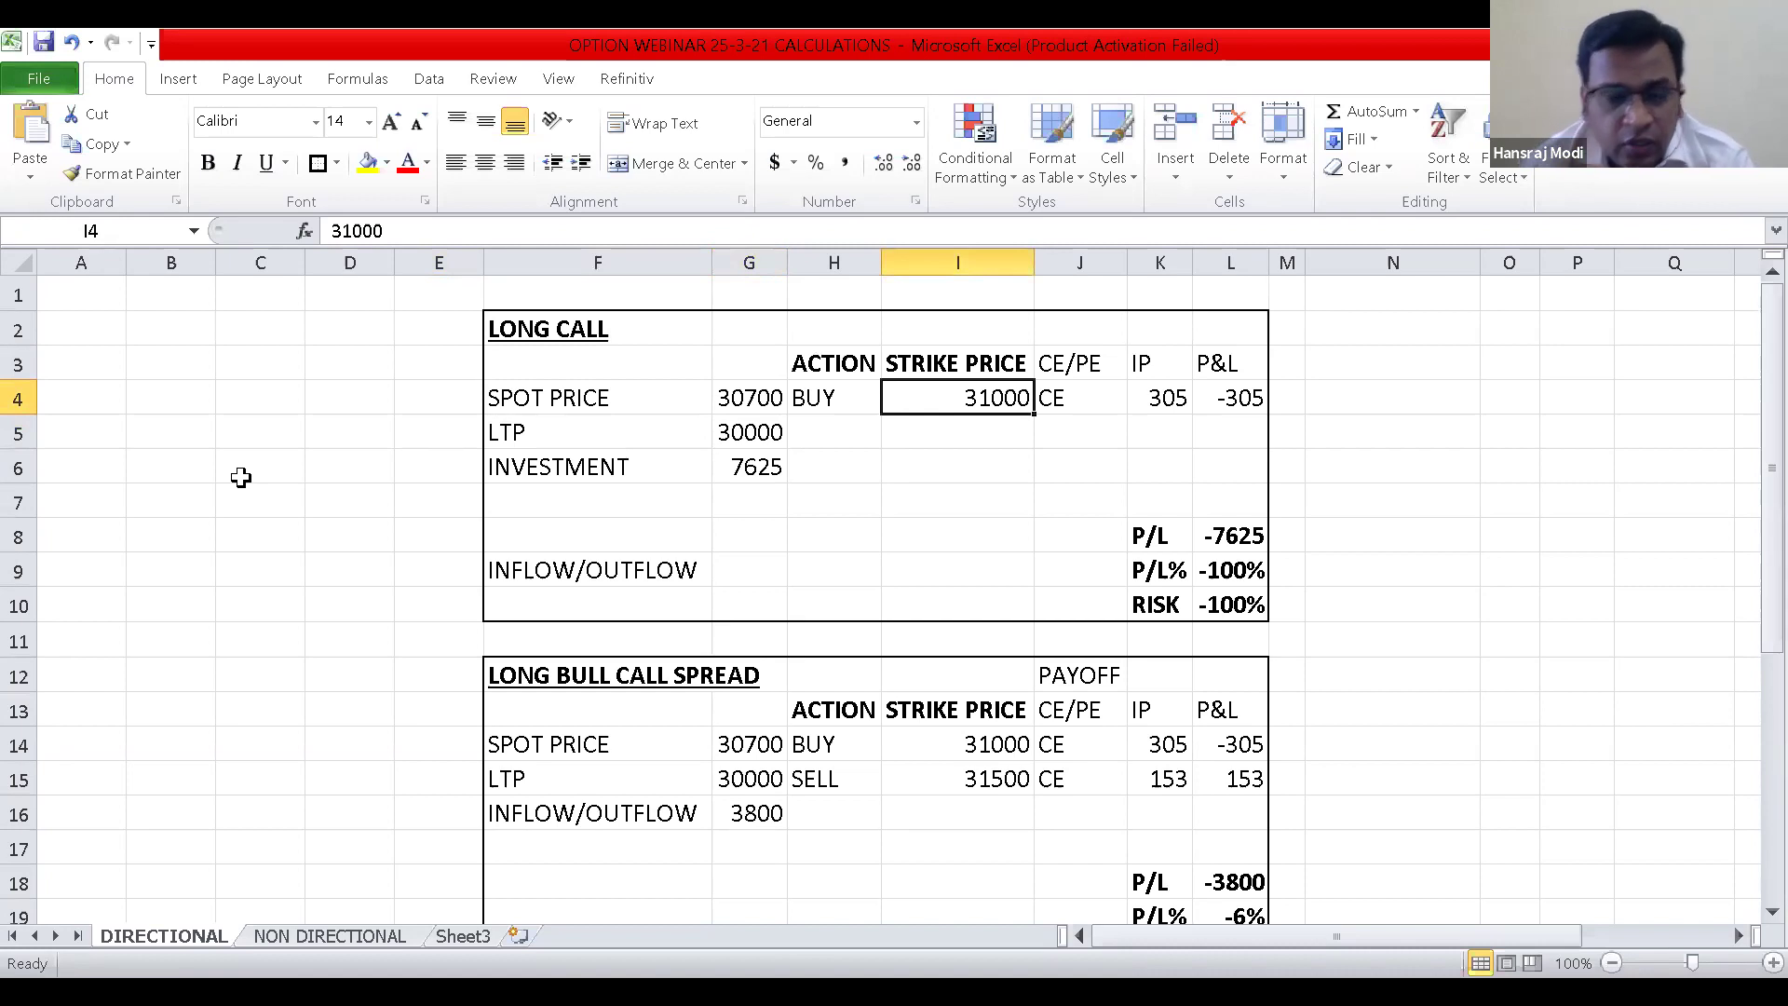
key("Right")
key("Right")
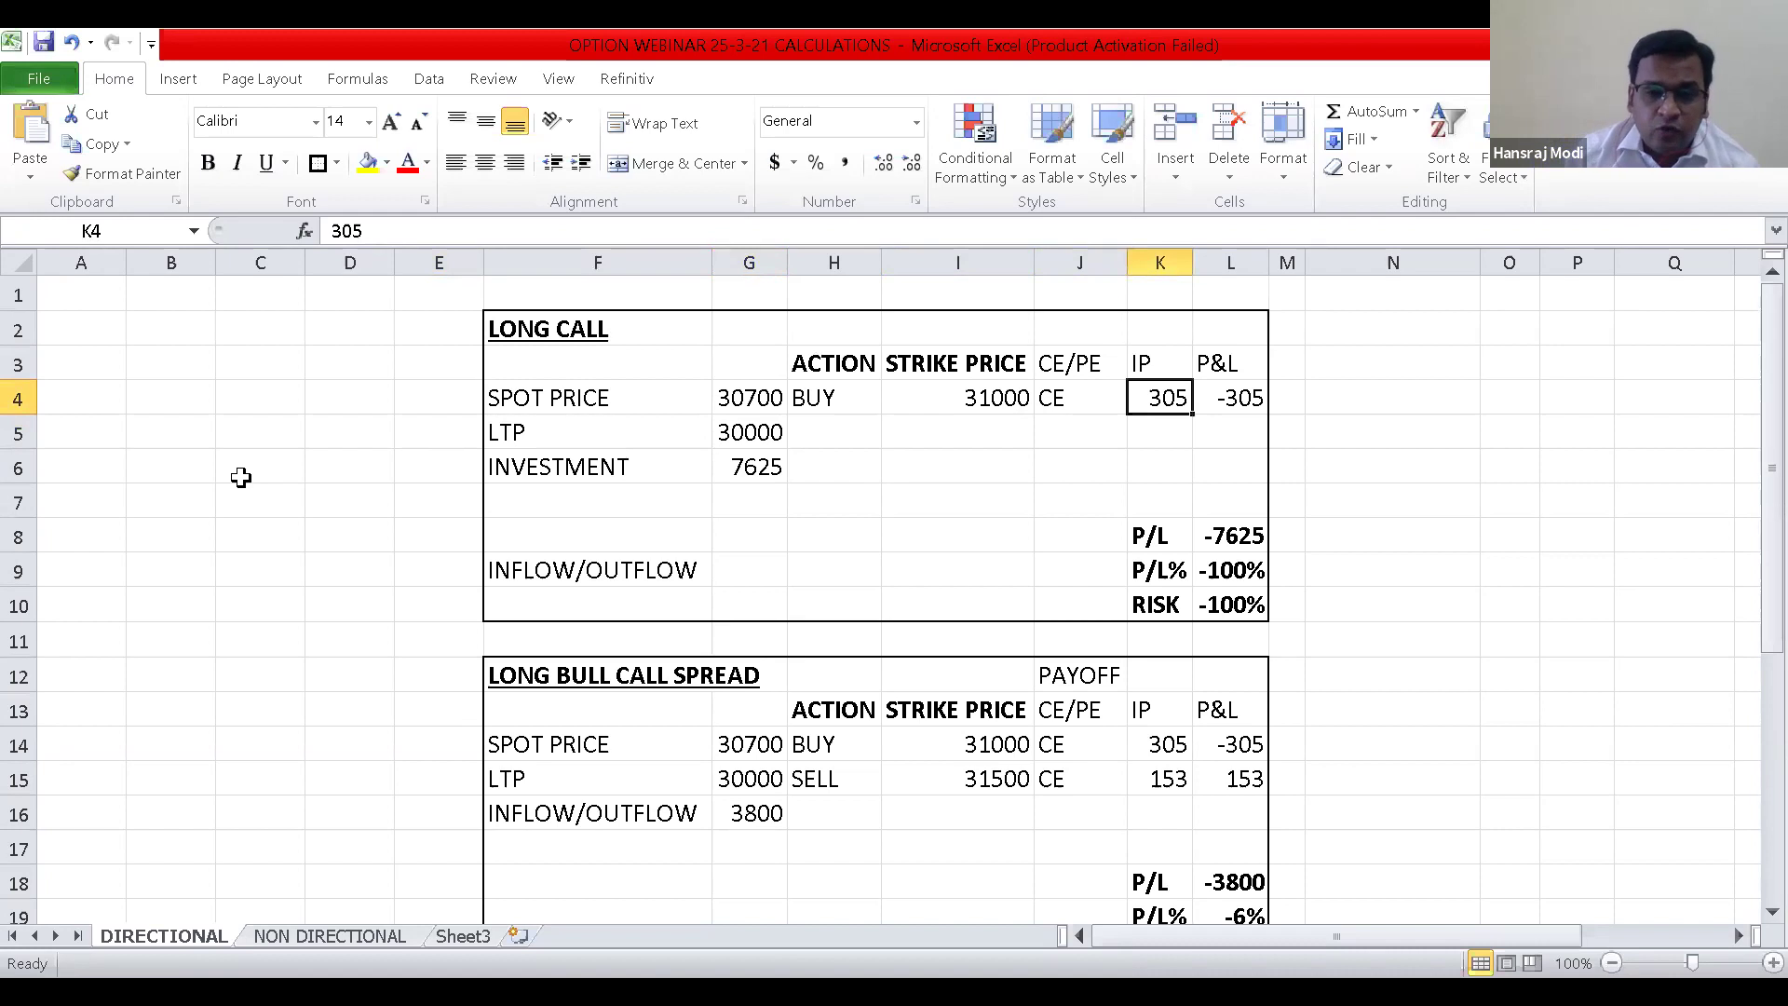
key("Down")
key("Right")
key("Down")
key("Down")
key("Down")
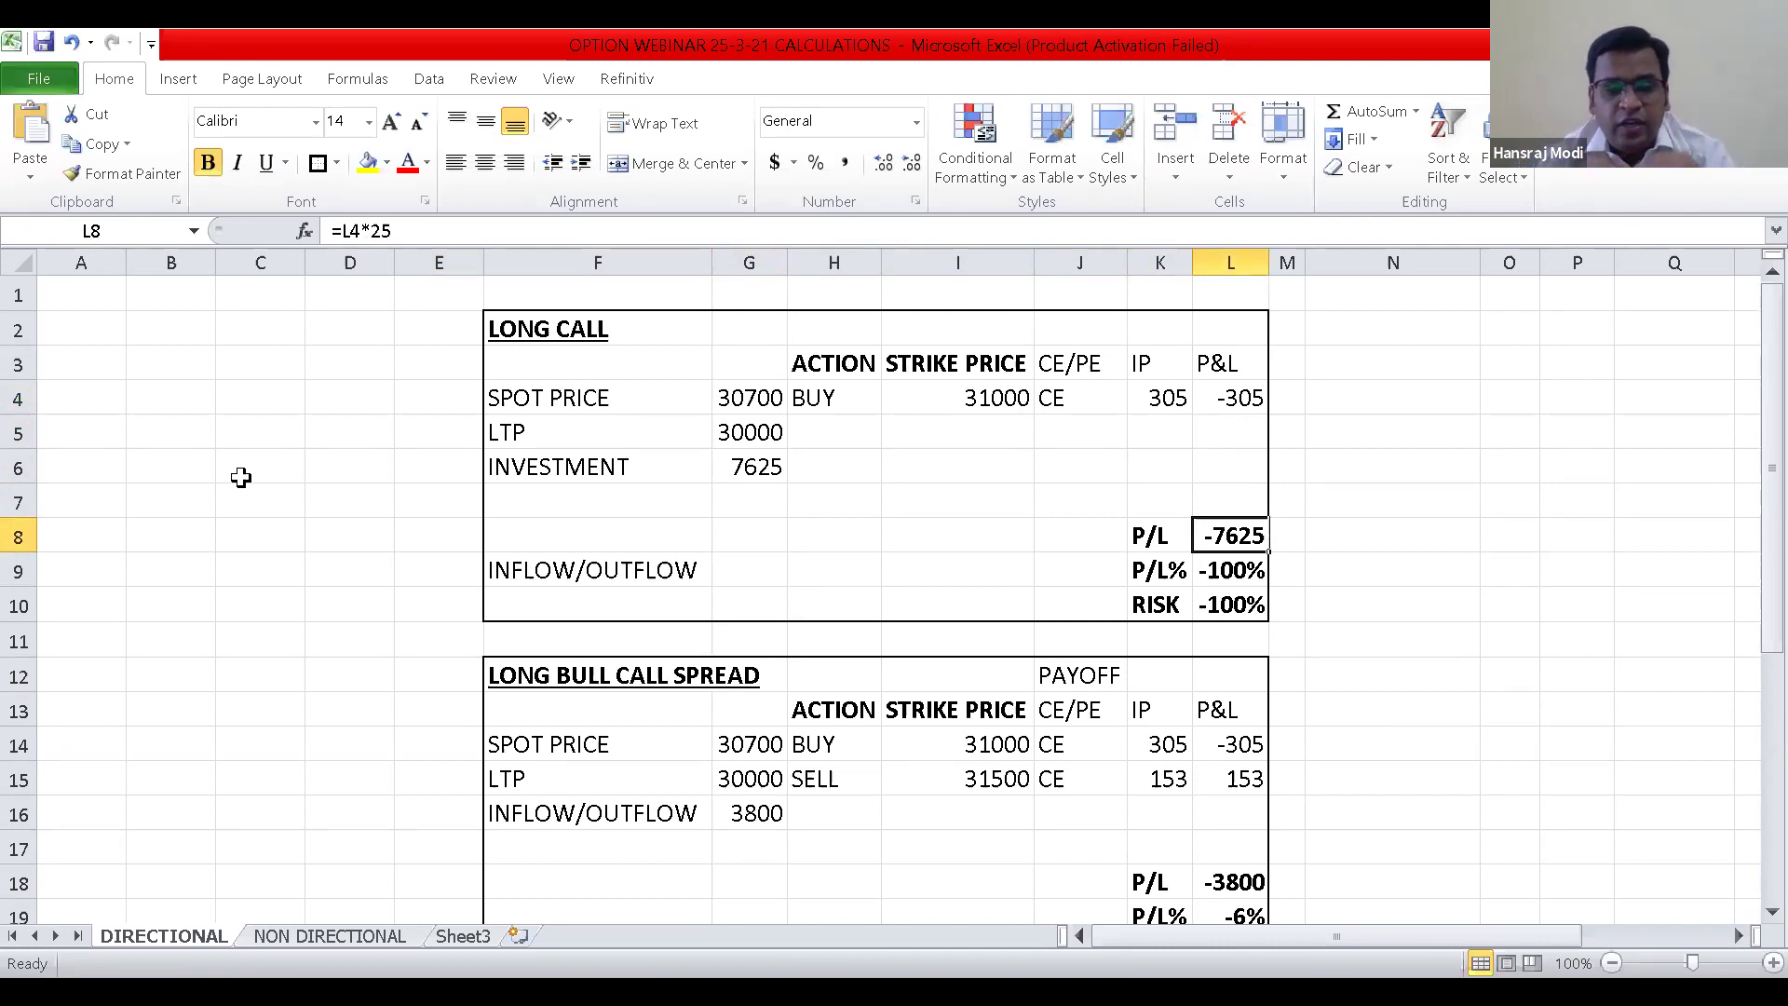
Set the LTP in the Long Call block to 28000.
key("Left")
key("Left")
key("Left")
key("Left")
key("Up")
key("Up")
key("Up")
key("Left")
type("28000")
key("Return")
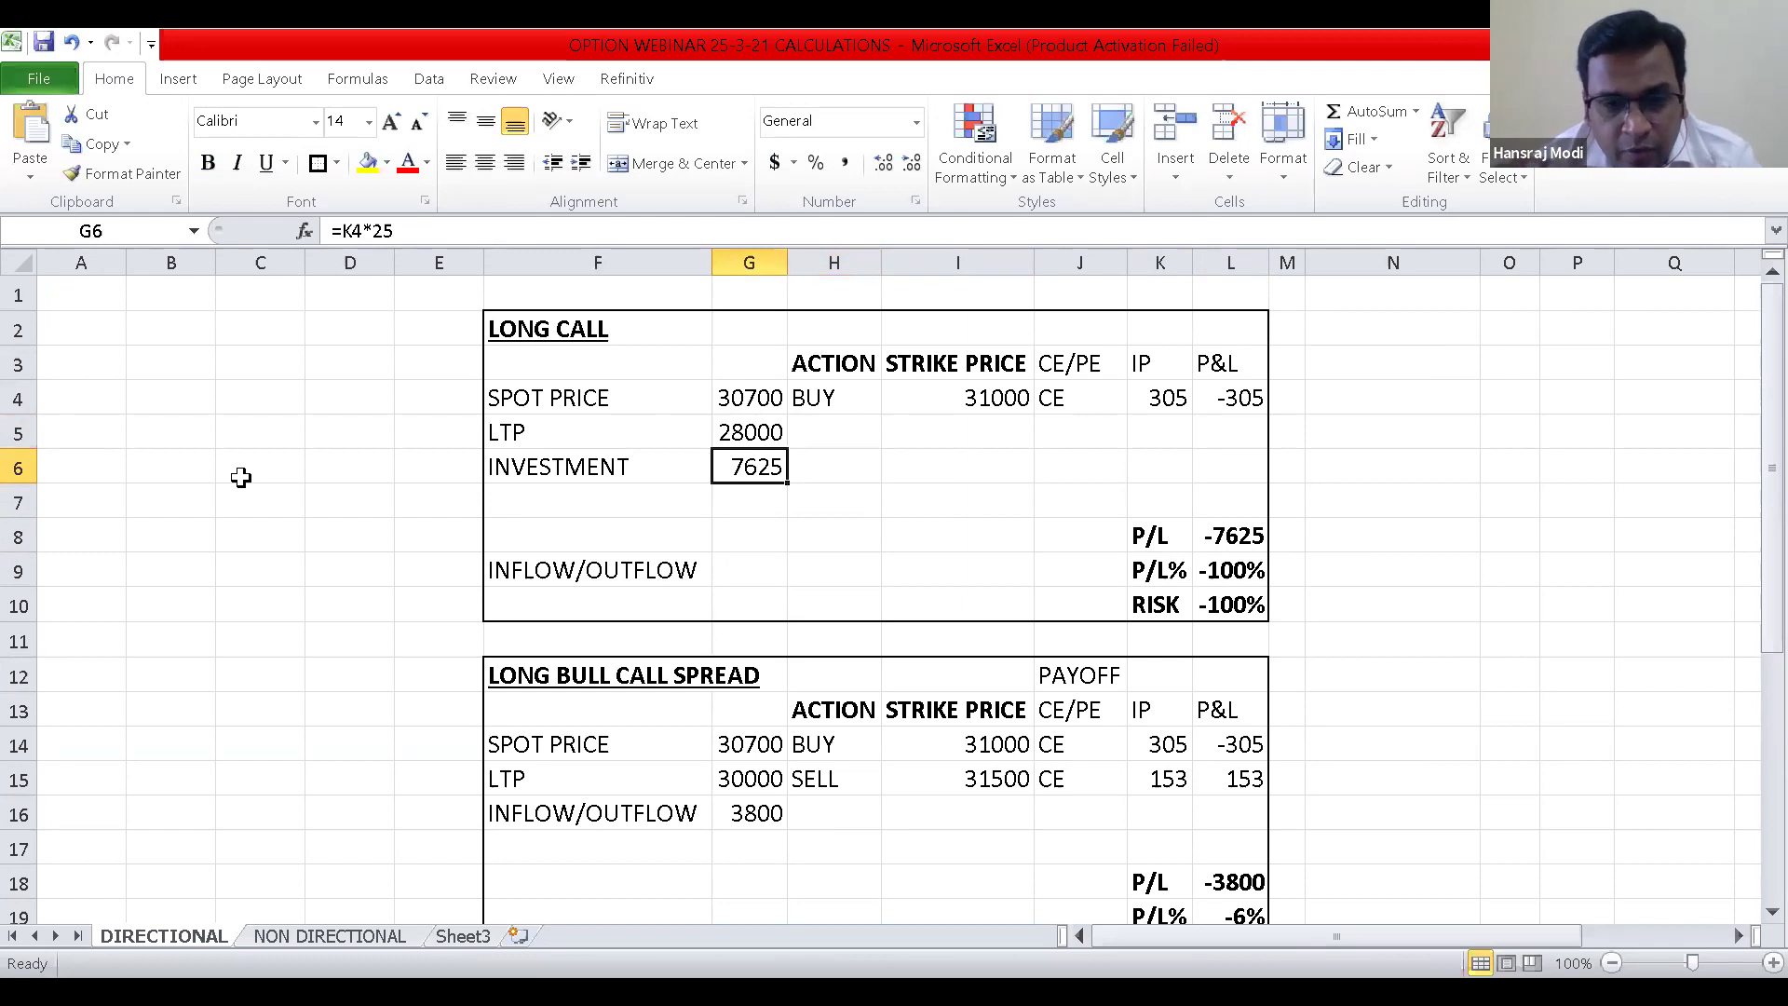
Set the Long Call's LTP to 32000 and check its total P/L cell.
key("Up")
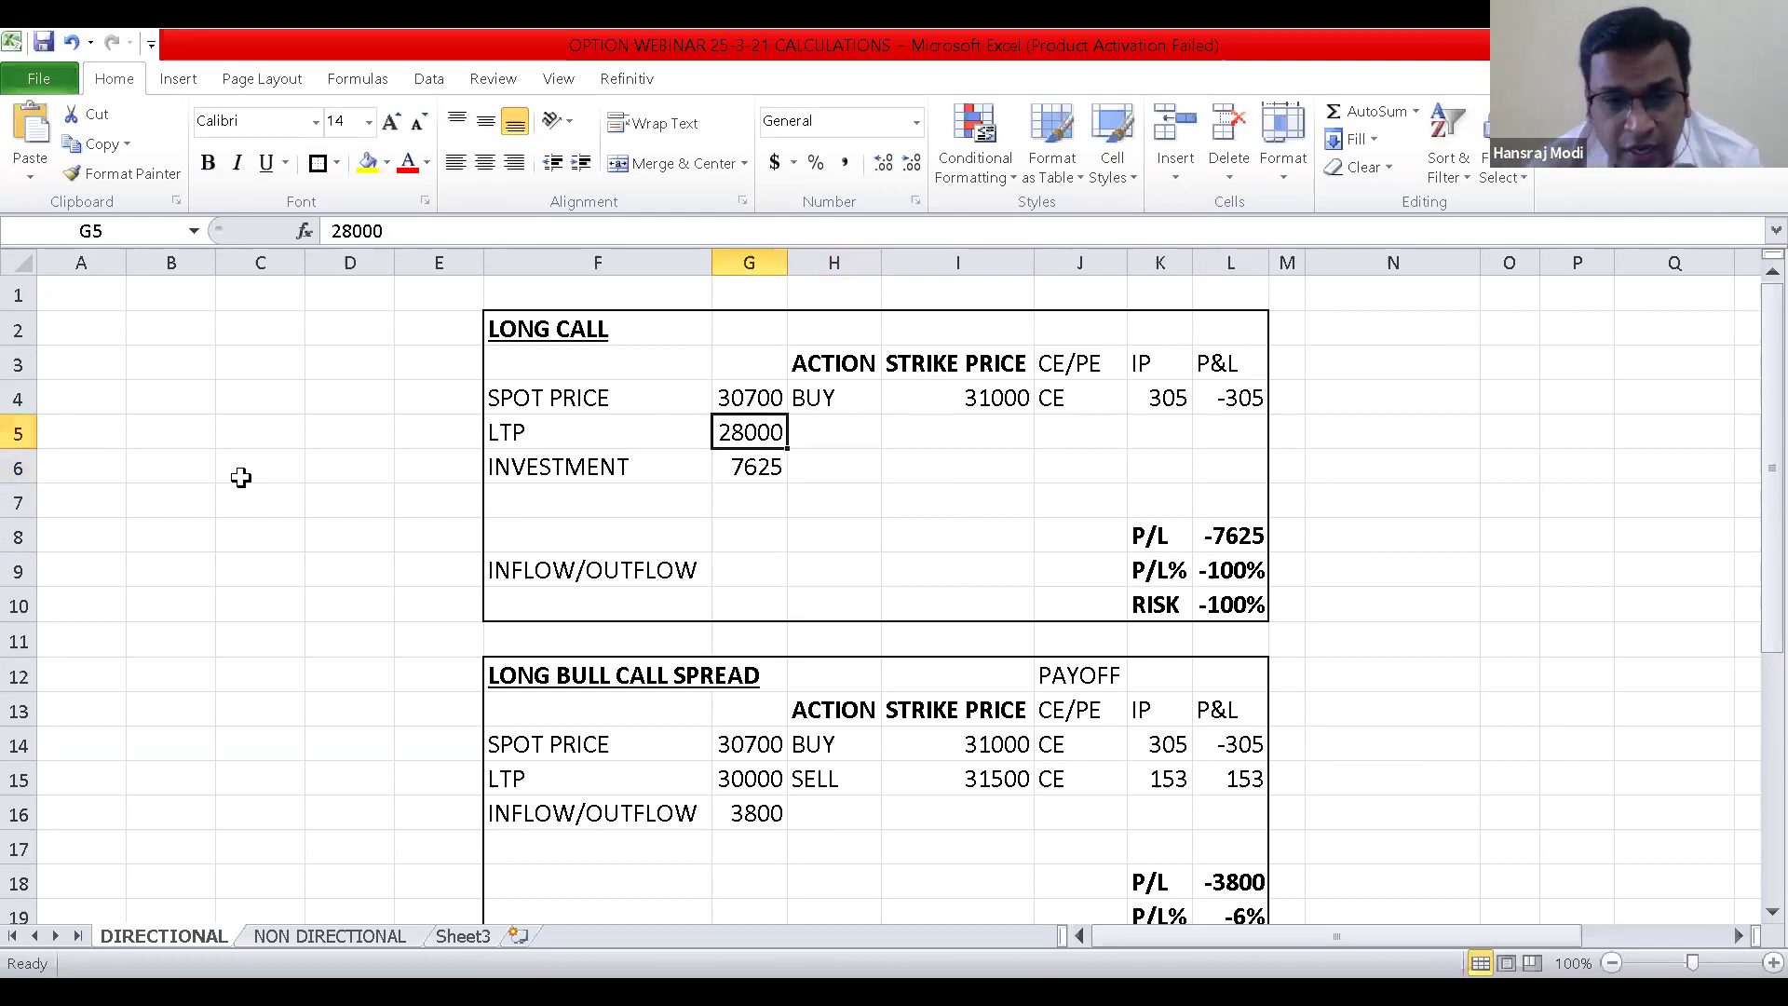
type("32000")
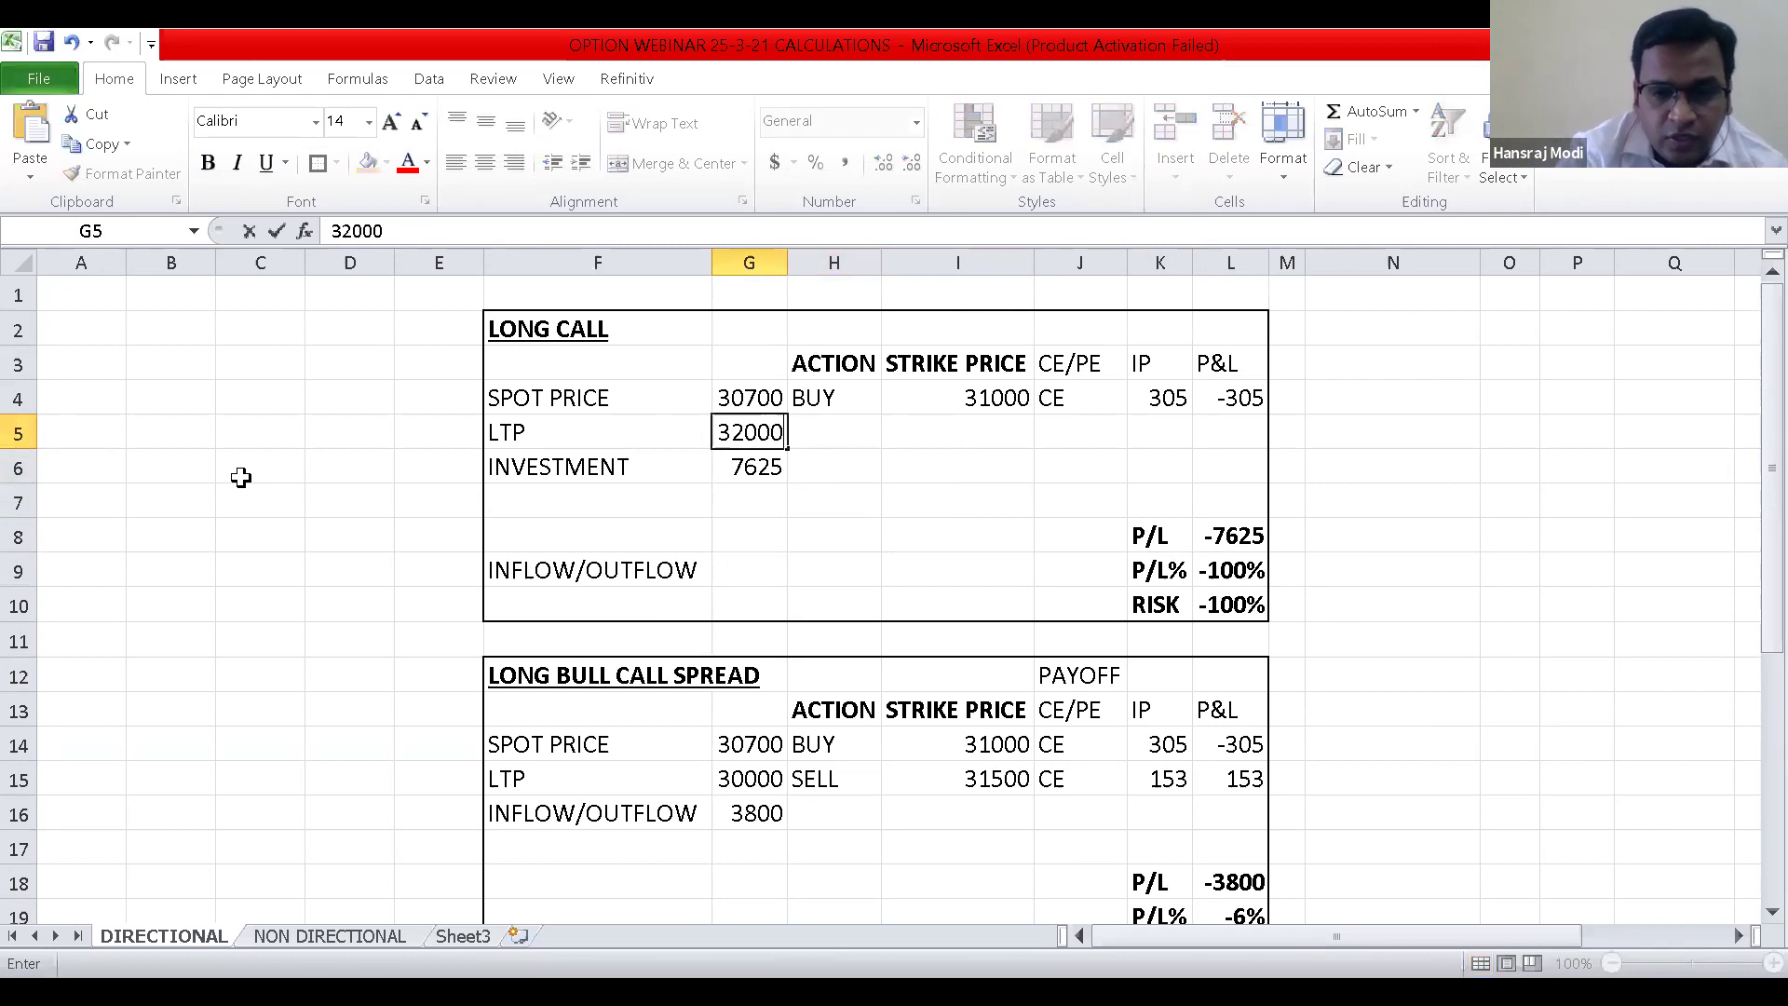
key("Return")
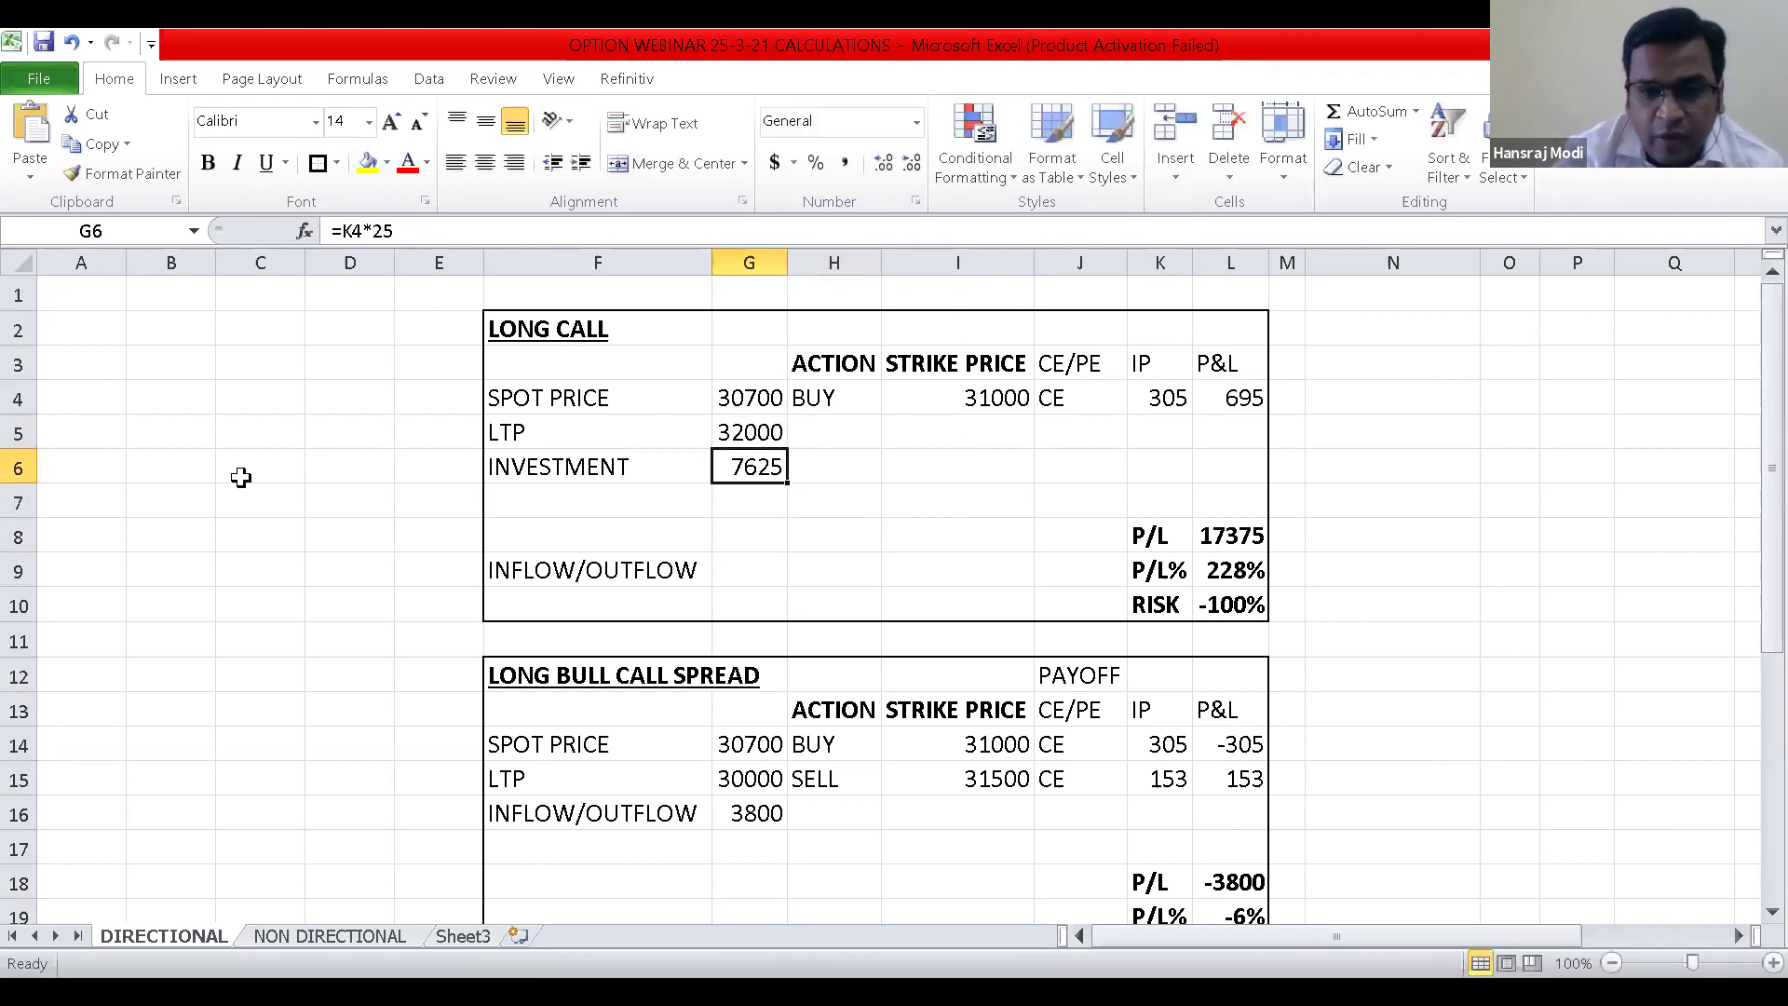
key("Right")
key("Right")
key("Right")
key("Right")
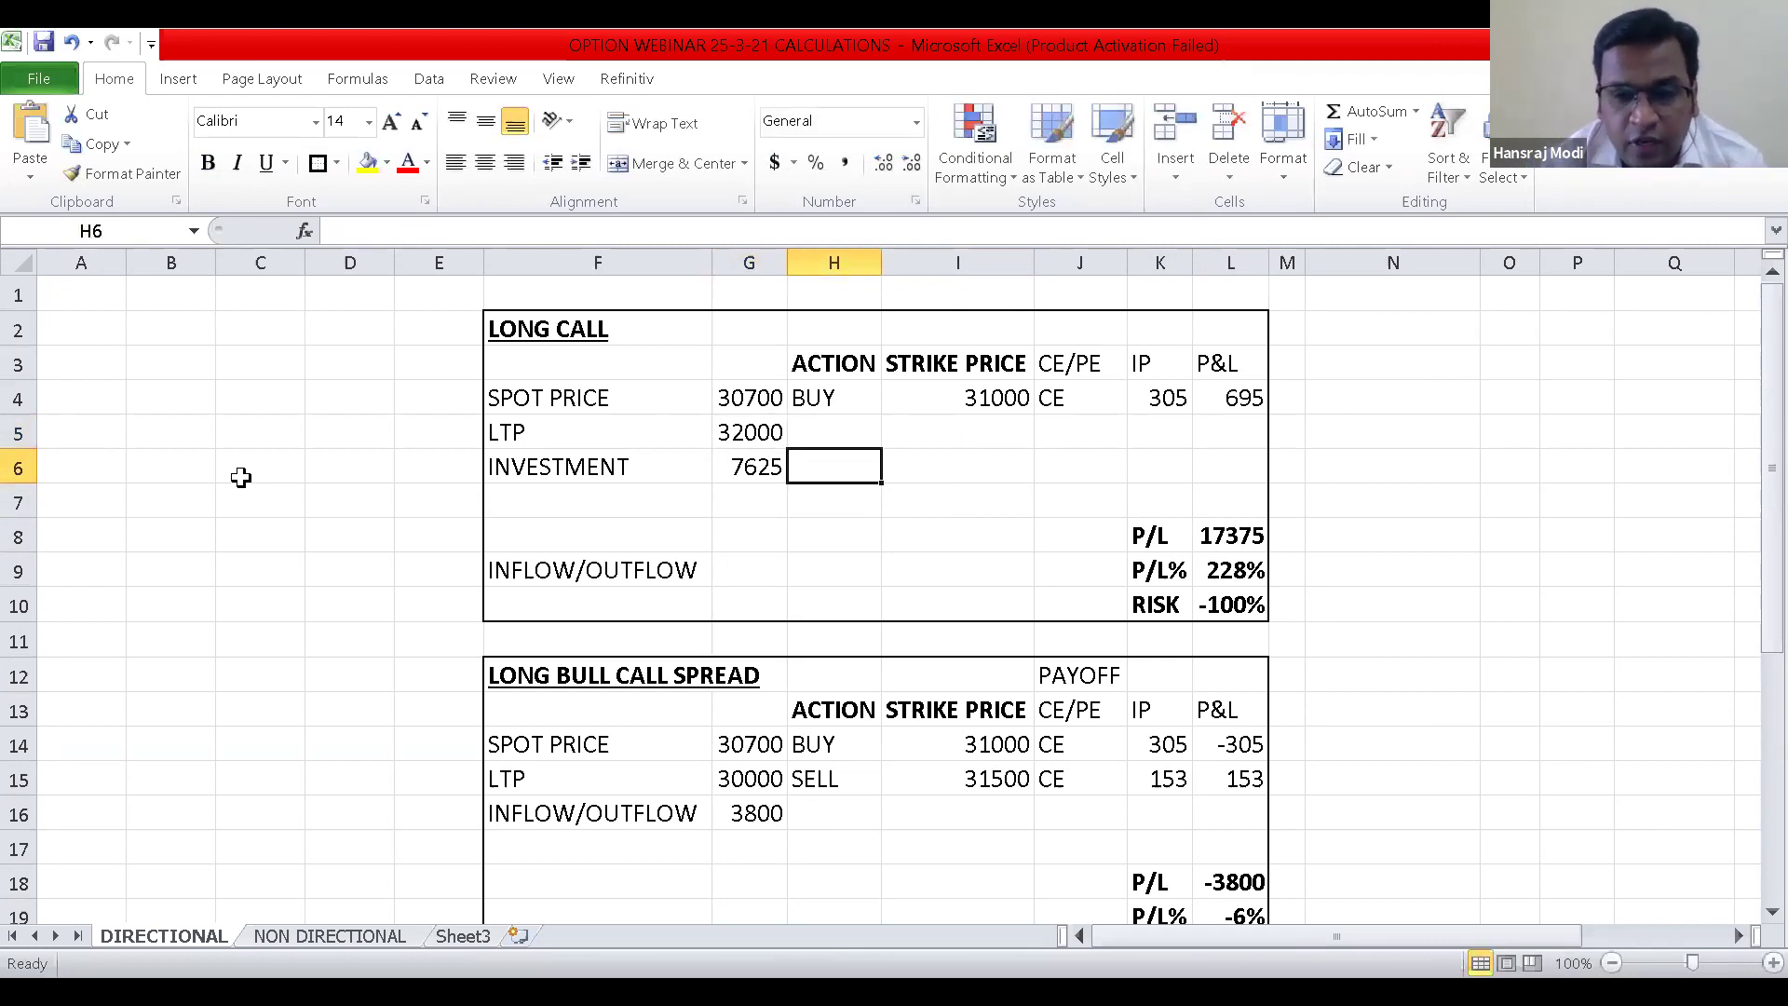
key("Down")
key("Down")
key("Right")
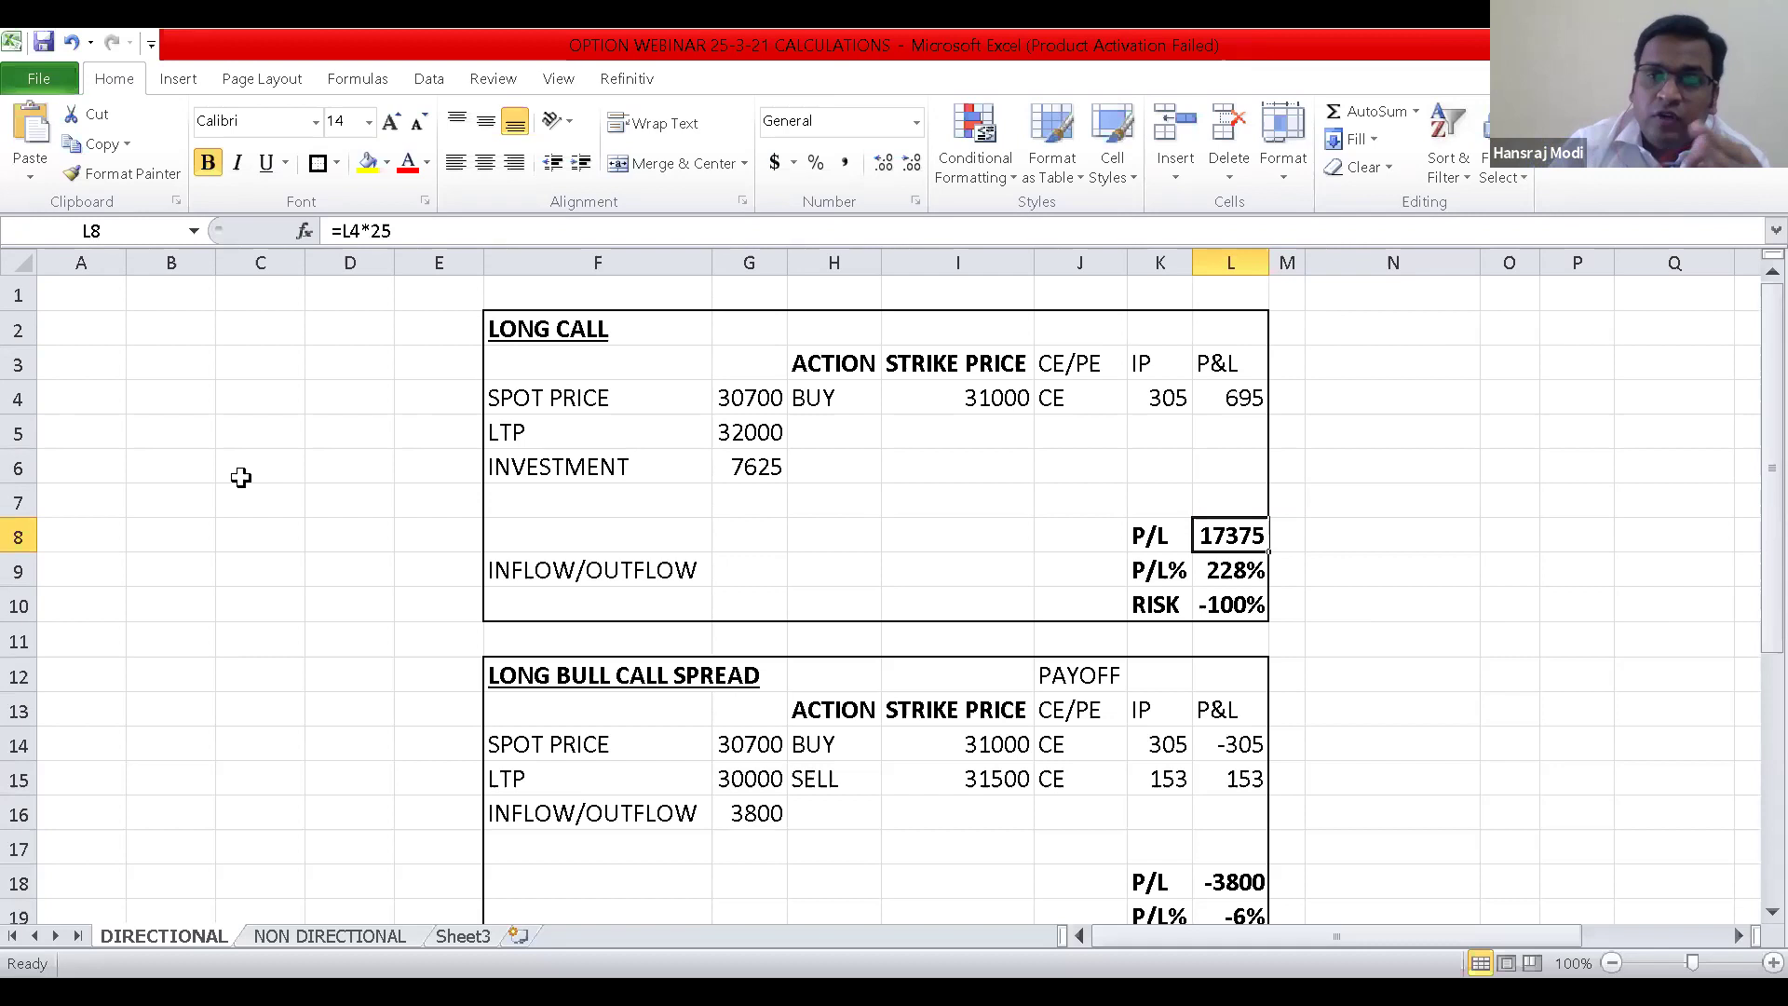
Examine the Long Call's LTP, premium paid and total P/L for the current scenario.
key("Left")
key("Left")
key("Left")
key("Left")
key("Left")
key("Up")
key("Up")
key("Up")
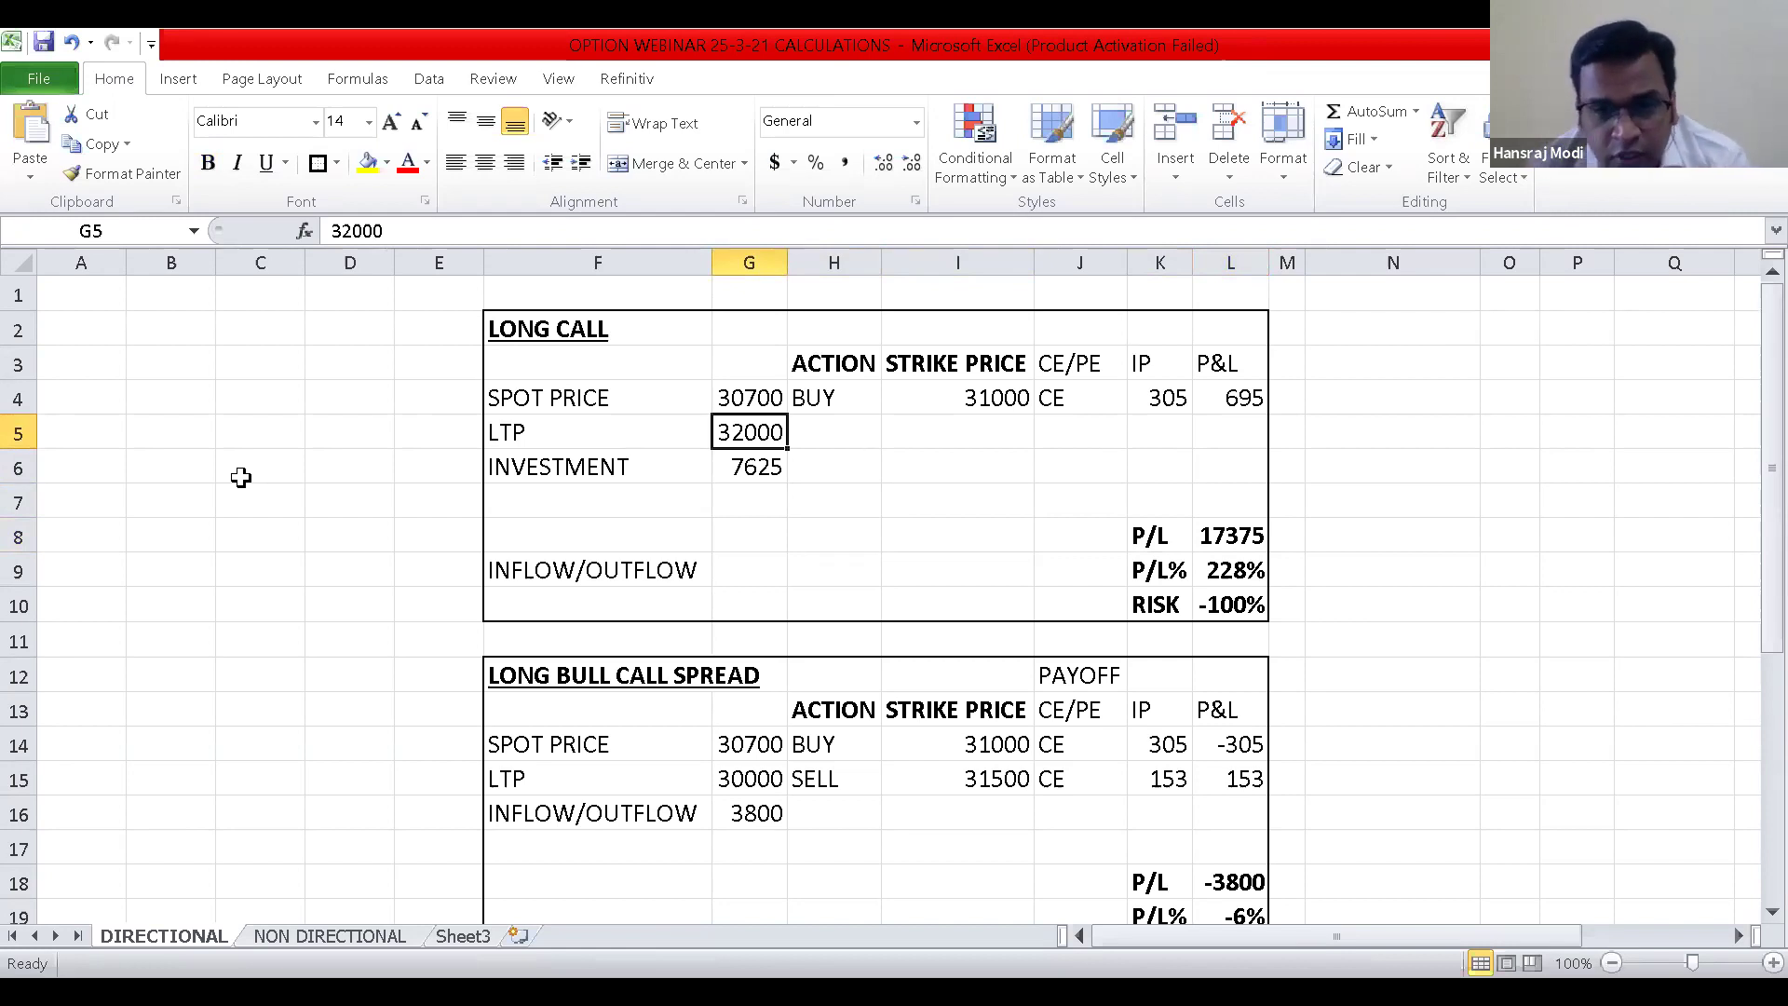
key("Up")
key("Up")
key("Right")
key("Down")
key("Right")
key("Right")
key("Right")
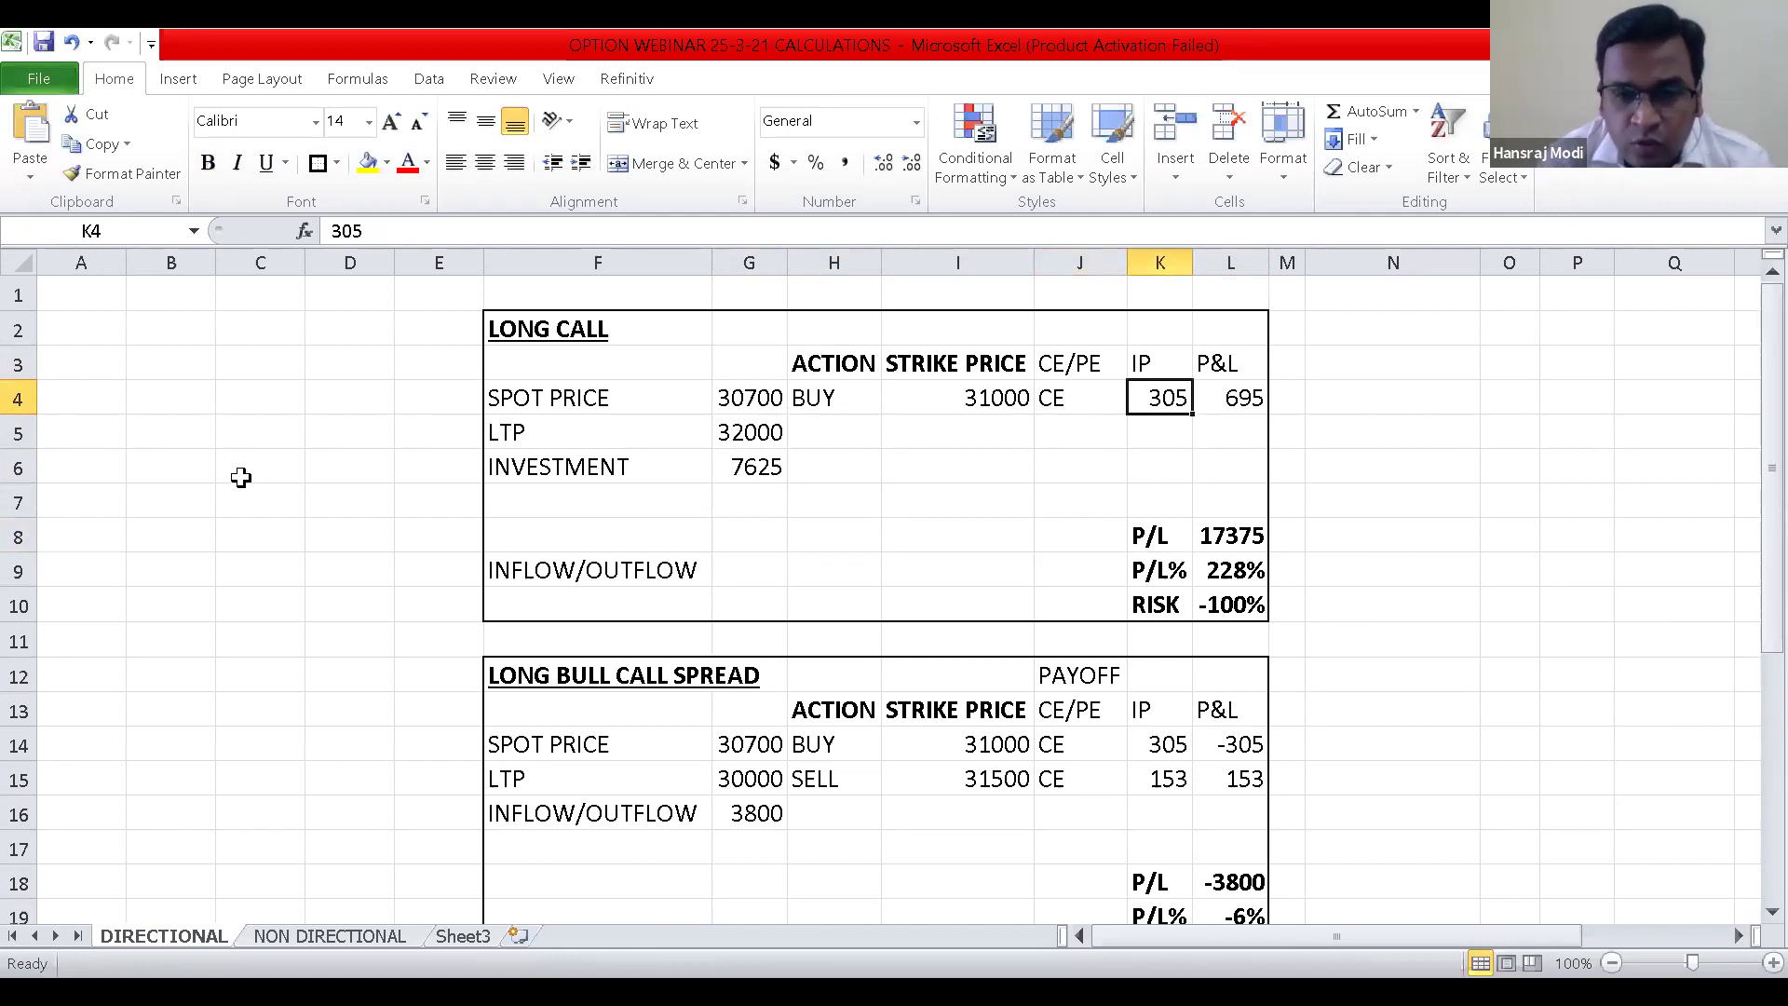
key("Down")
key("Down")
key("Down")
key("Down")
key("Right")
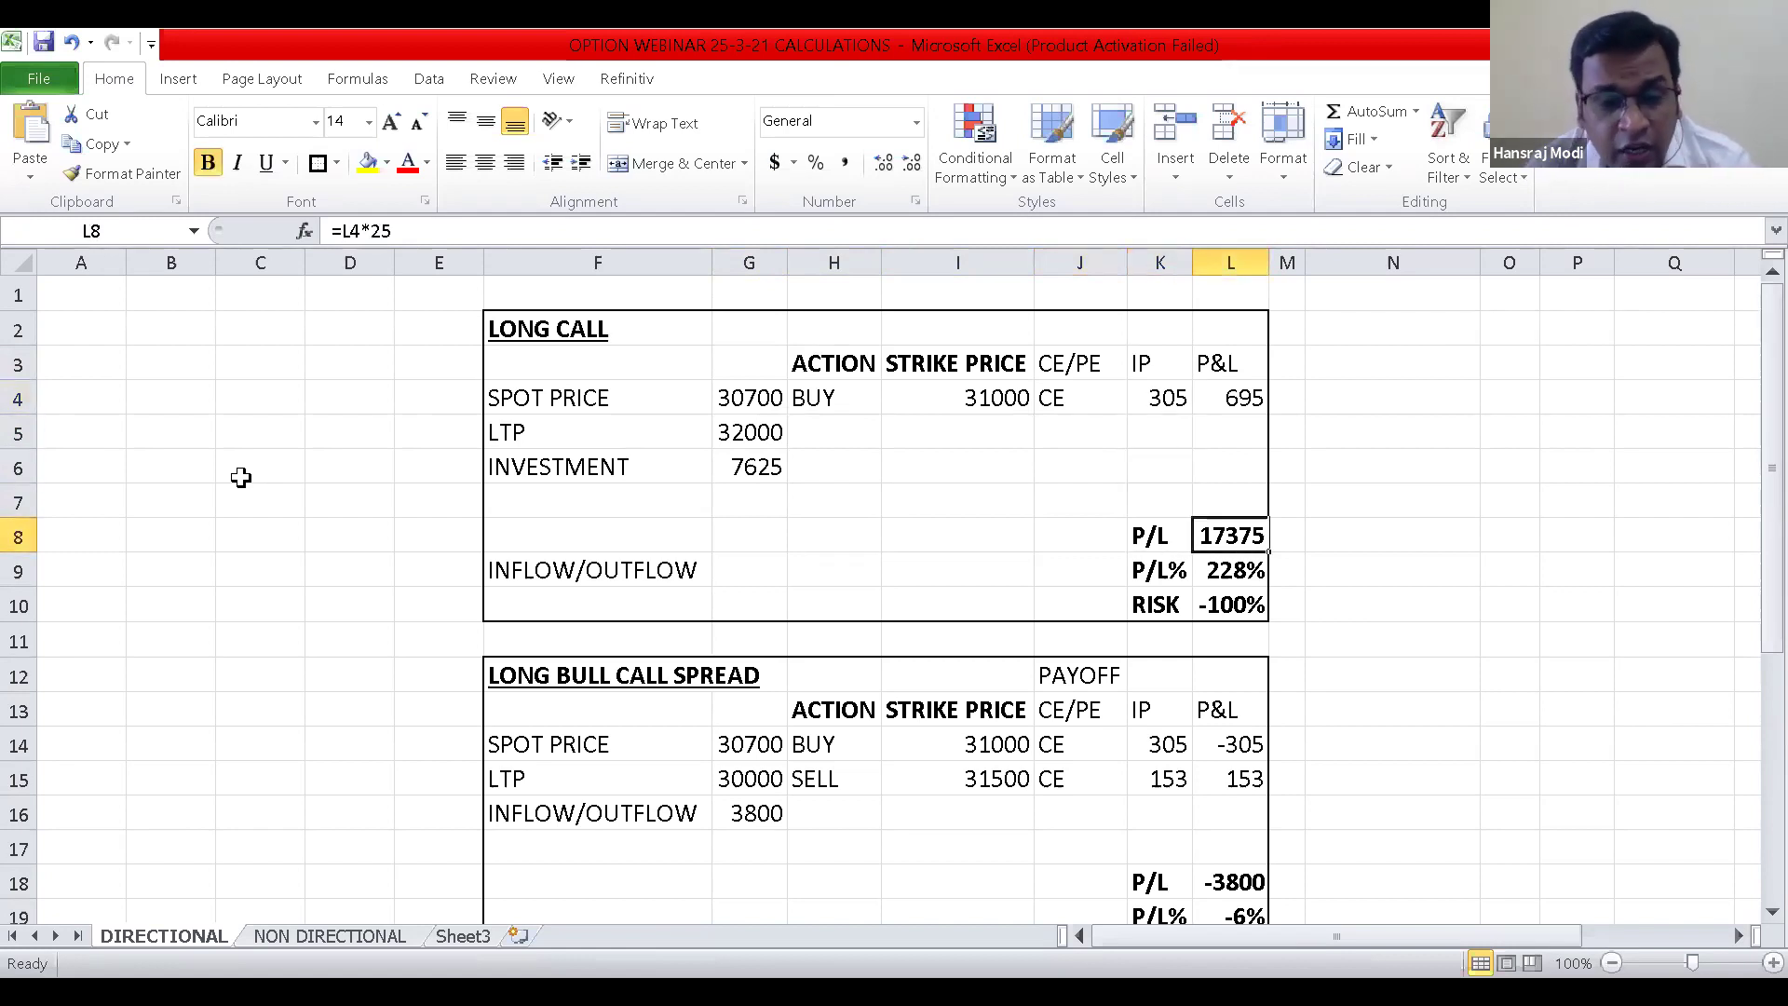
Set the LTP in the Long Call block to 34000.
key("Left")
key("Left")
key("Left")
key("Left")
key("Left")
key("Up")
key("Up")
key("Up")
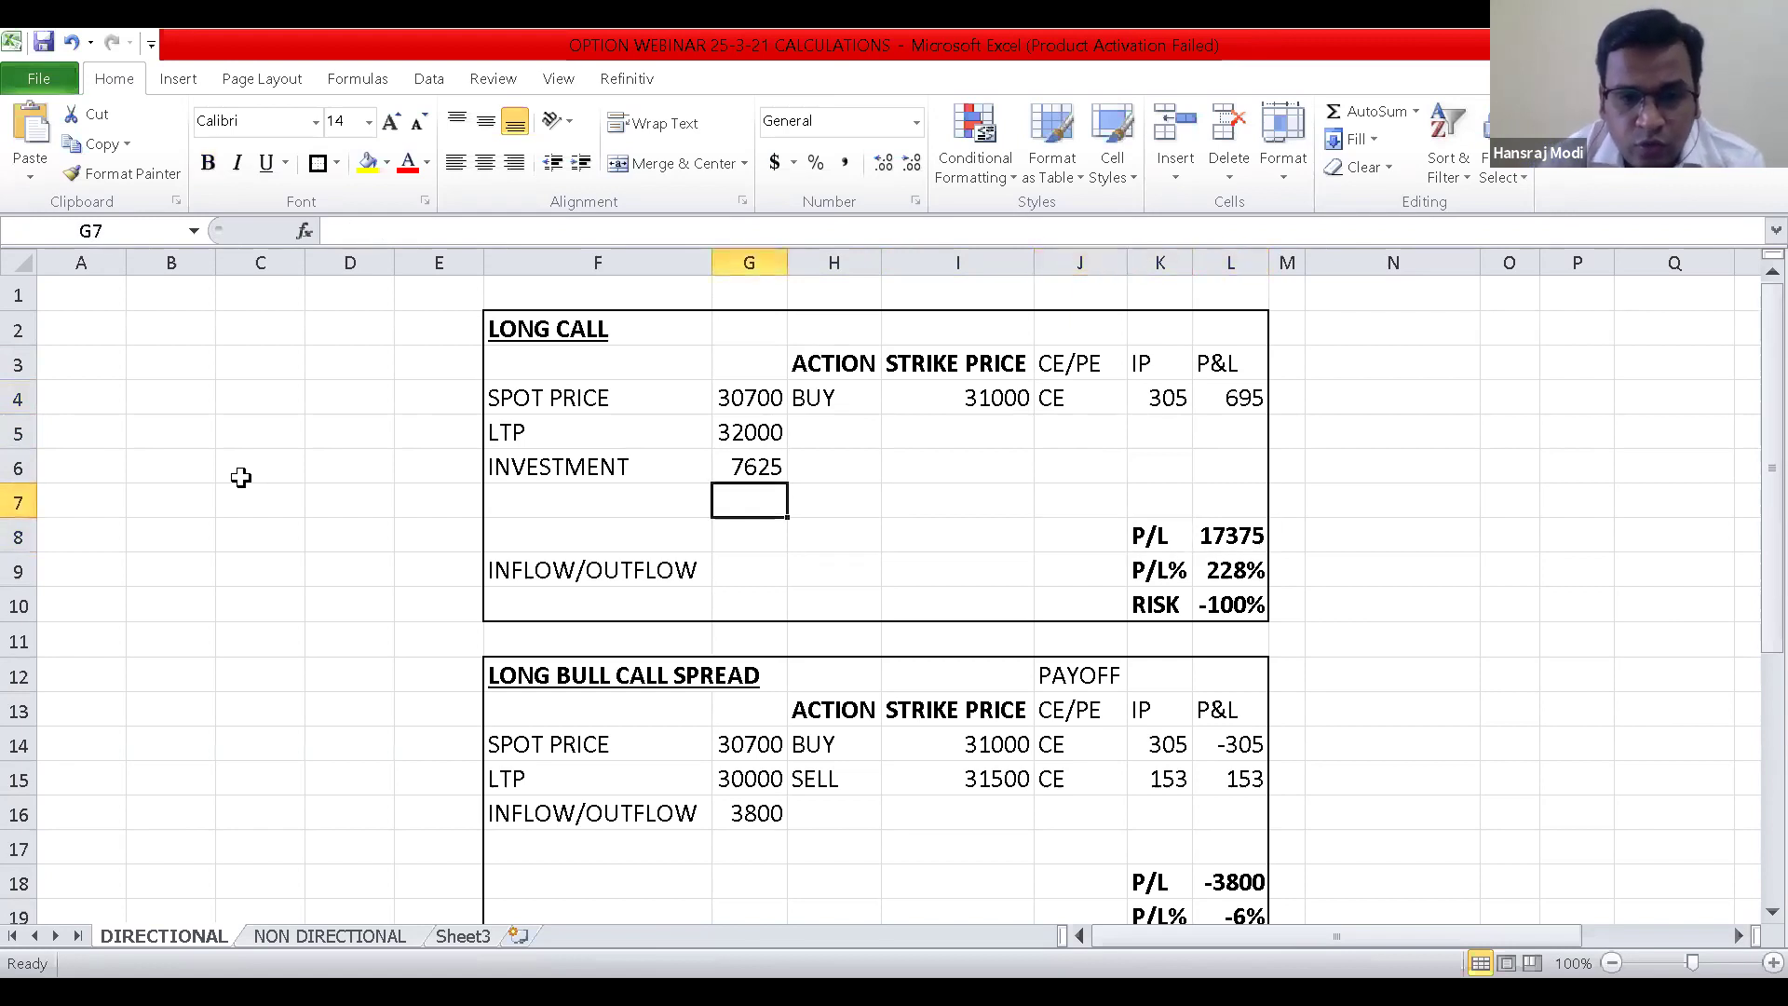
type("34000")
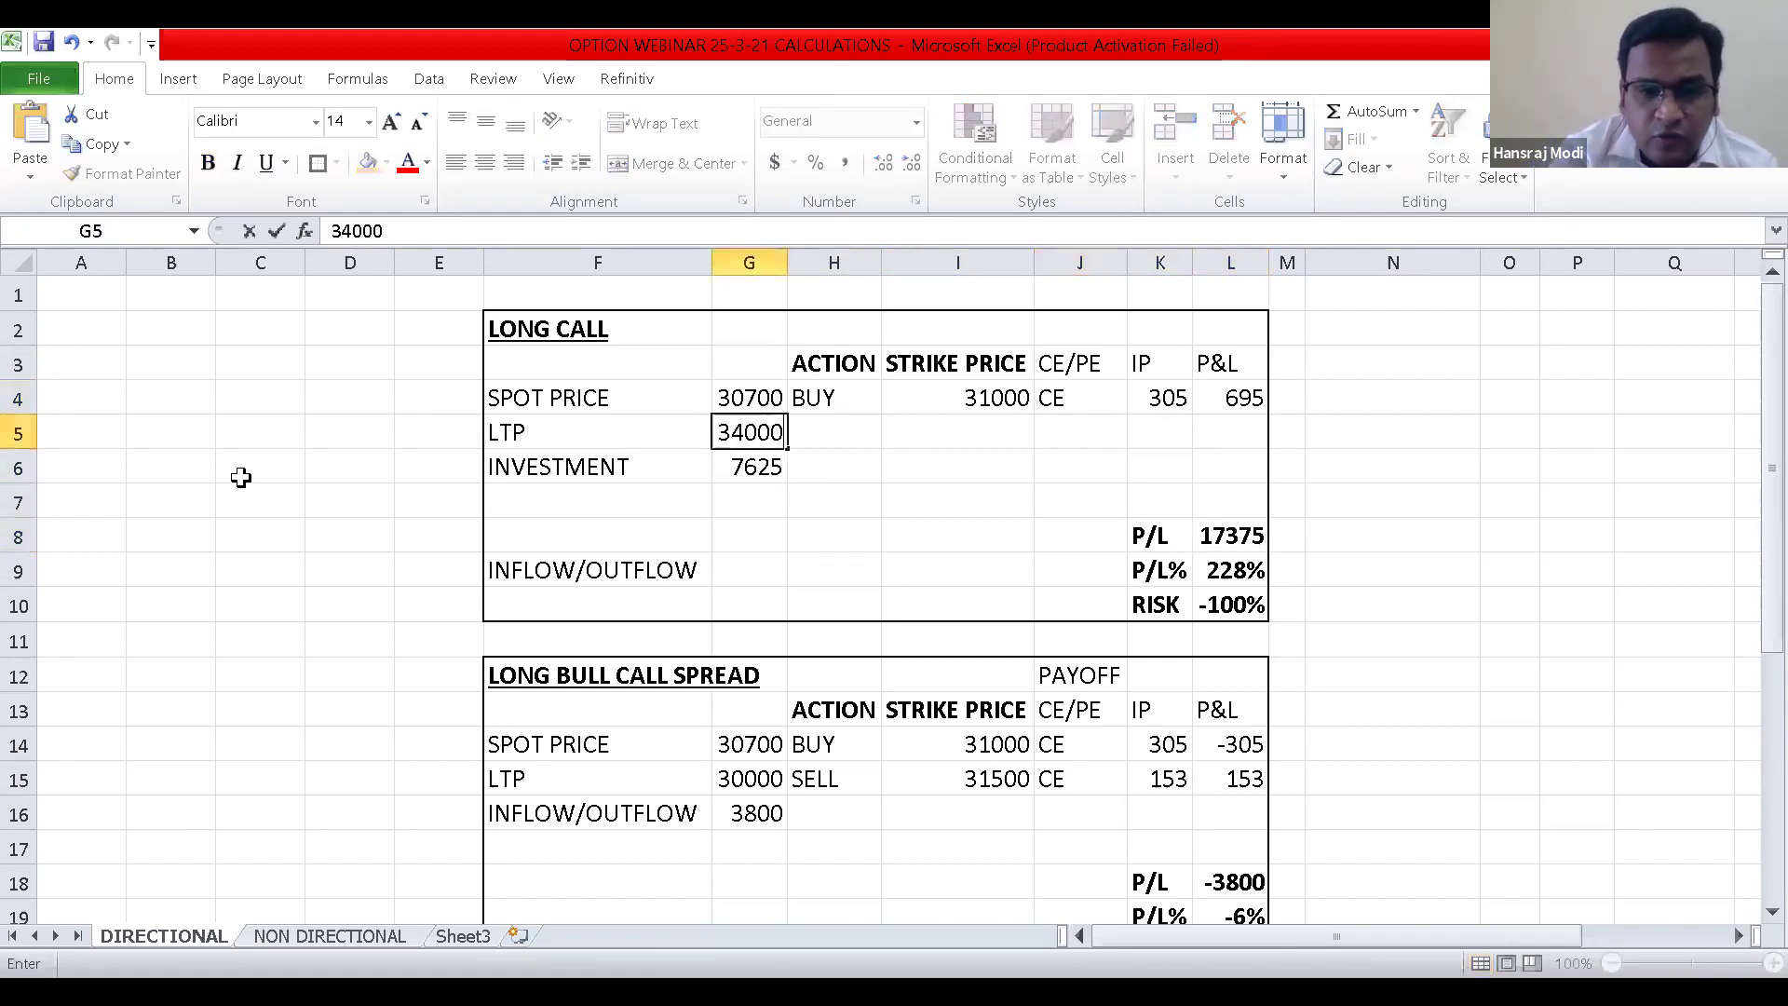
key("Return")
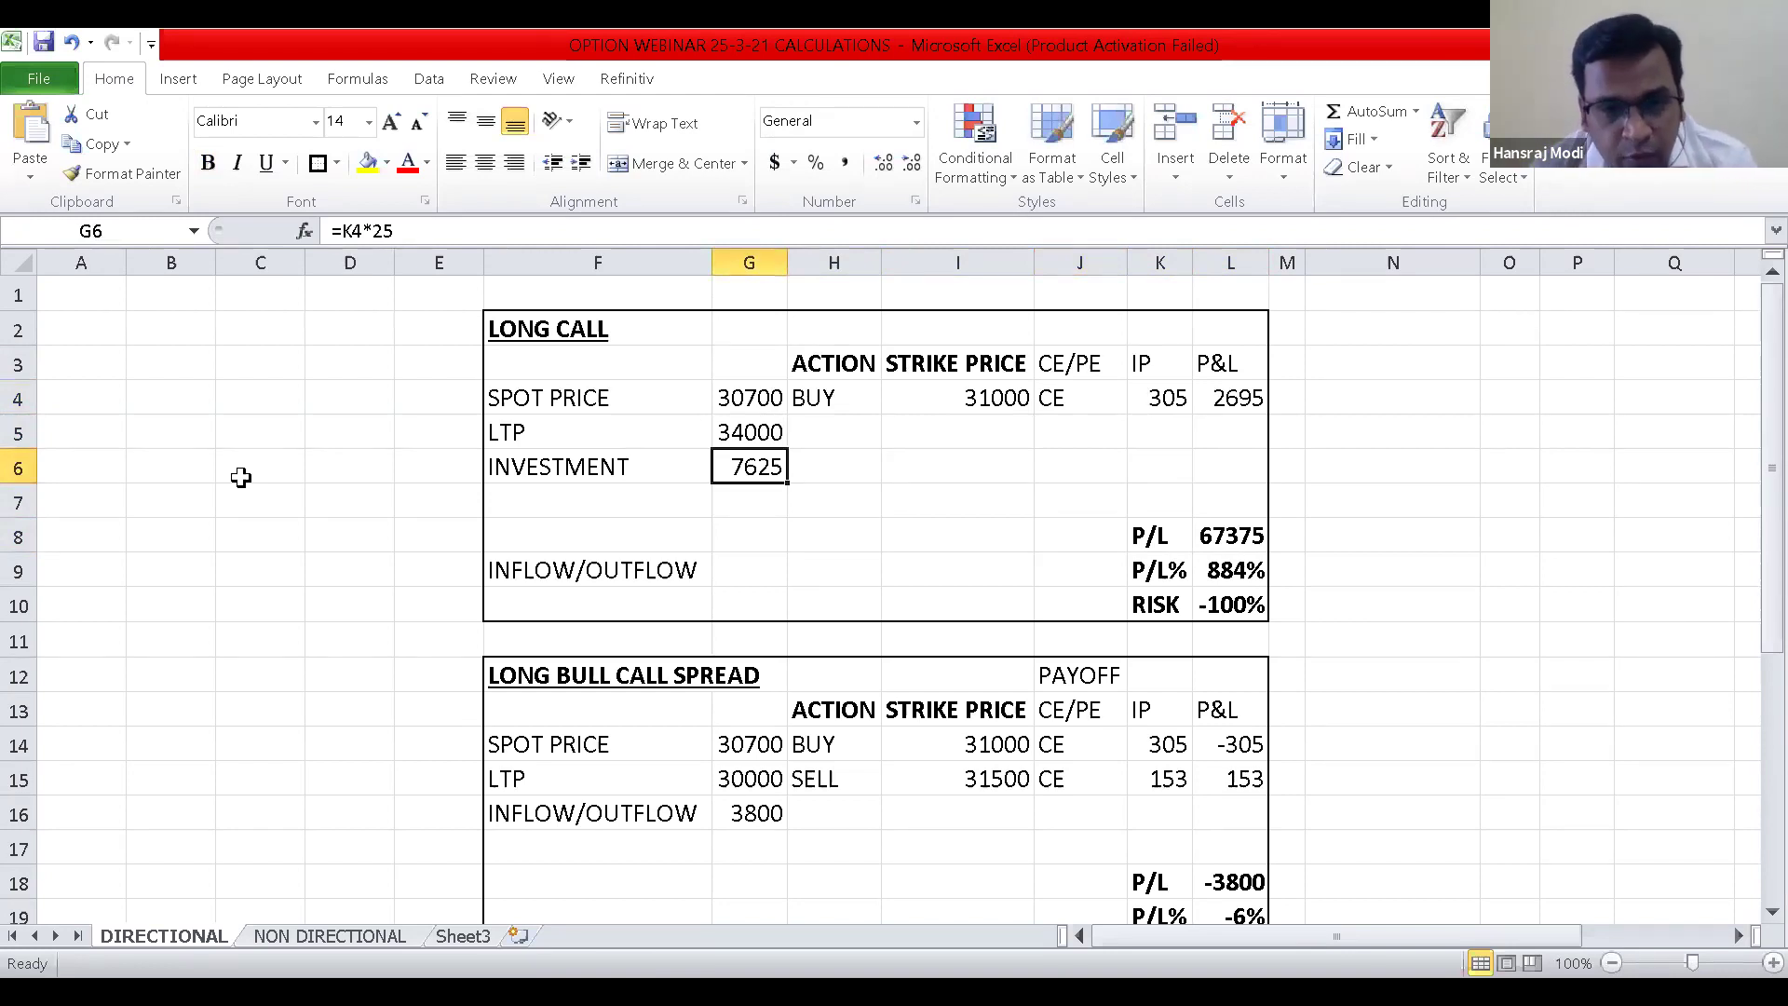
key("Up")
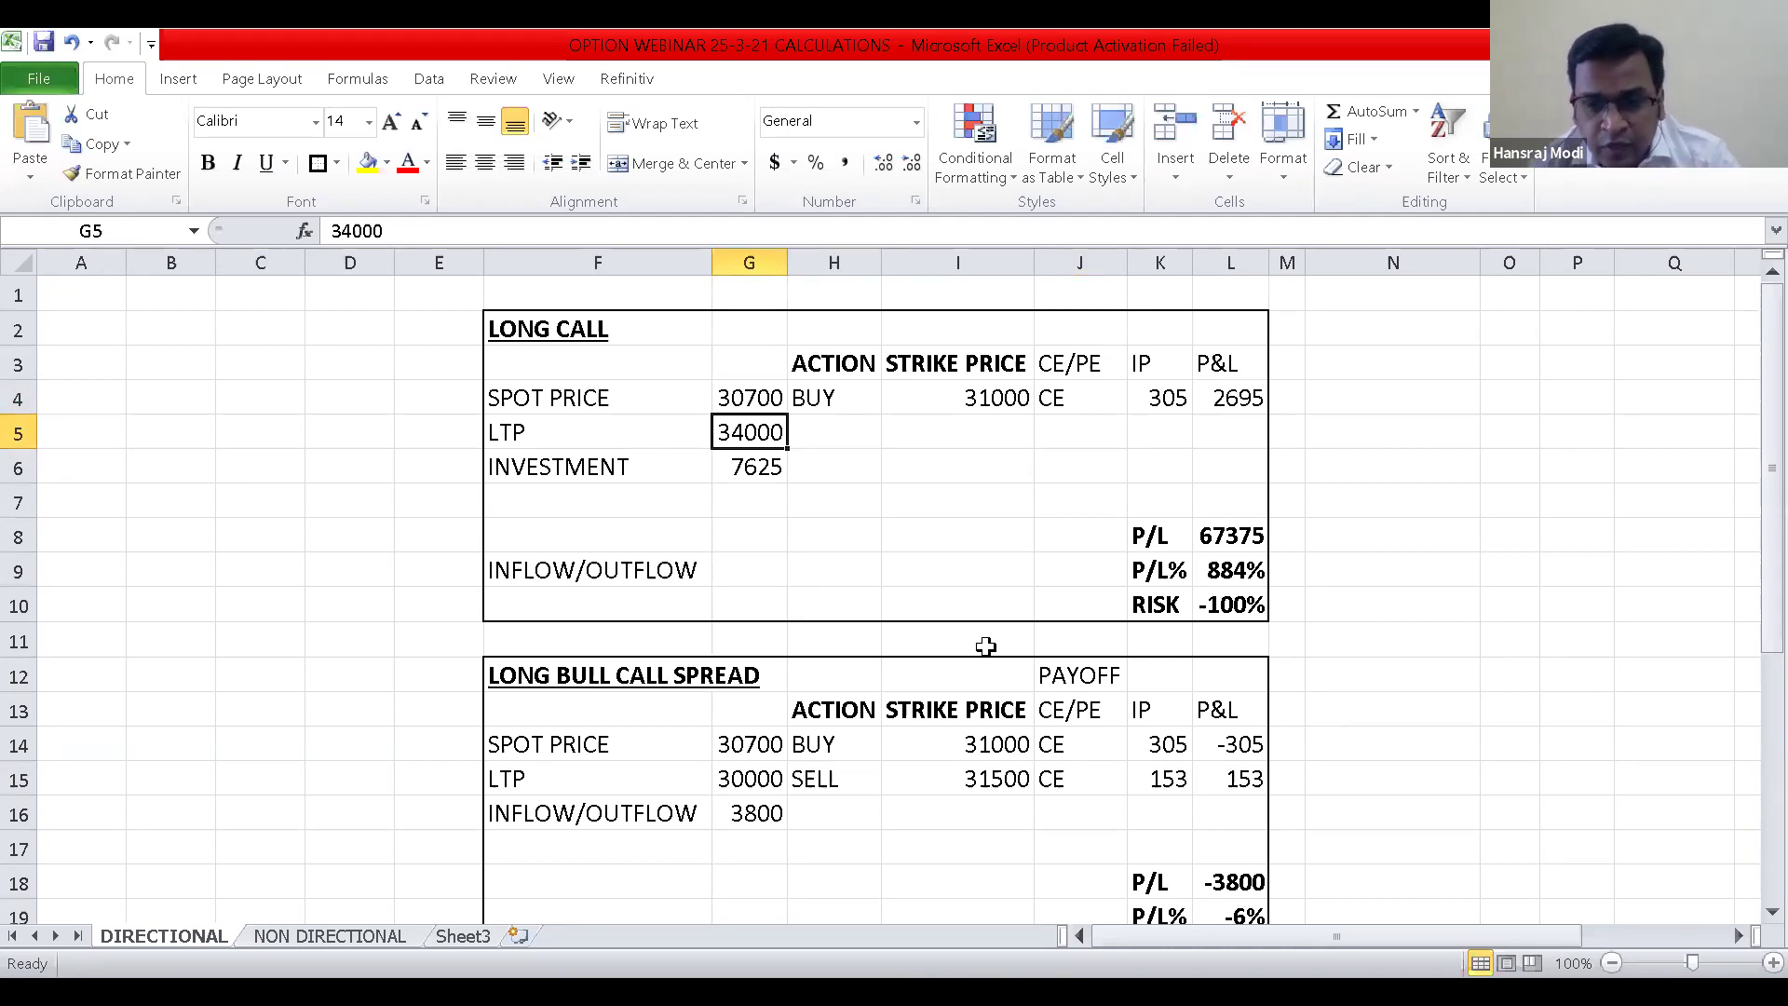
left_click(844, 440)
left_click(844, 489)
left_click(837, 626)
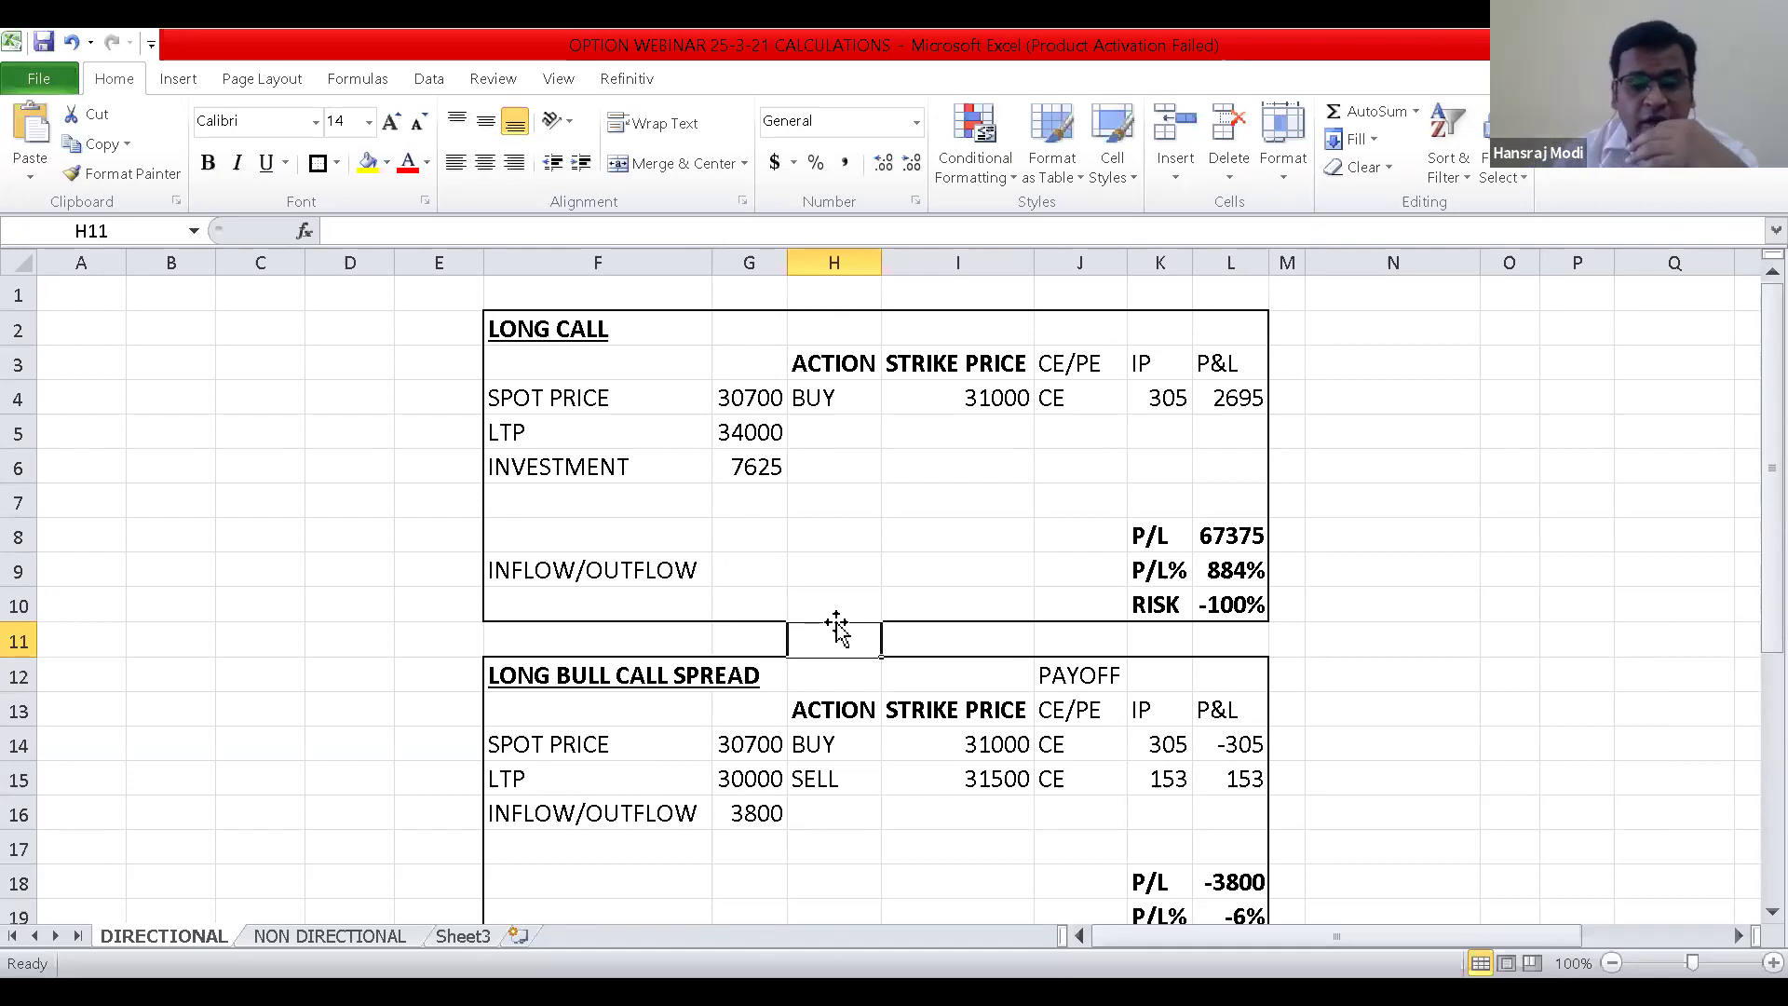
key("Down")
key("Down")
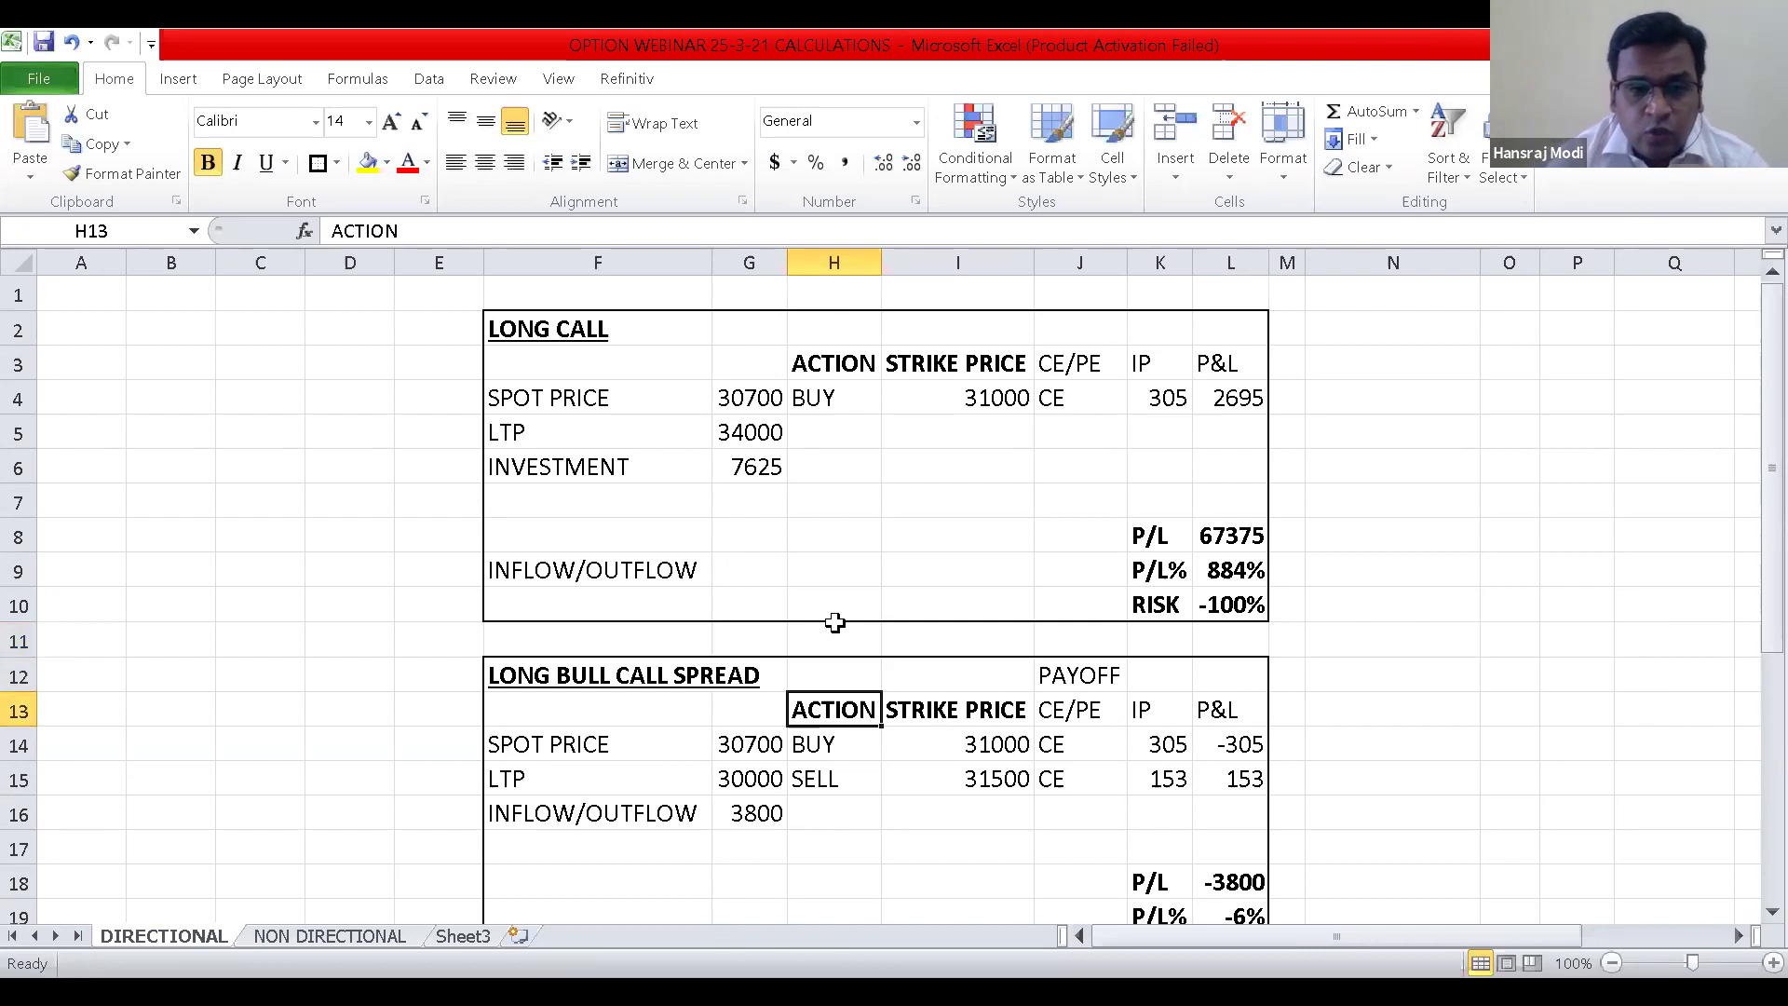
key("Up")
key("Up")
key("Up")
key("Up")
key("Up")
key("Up")
key("Up")
key("Up")
key("Up")
key("Up")
key("Up")
key("Left")
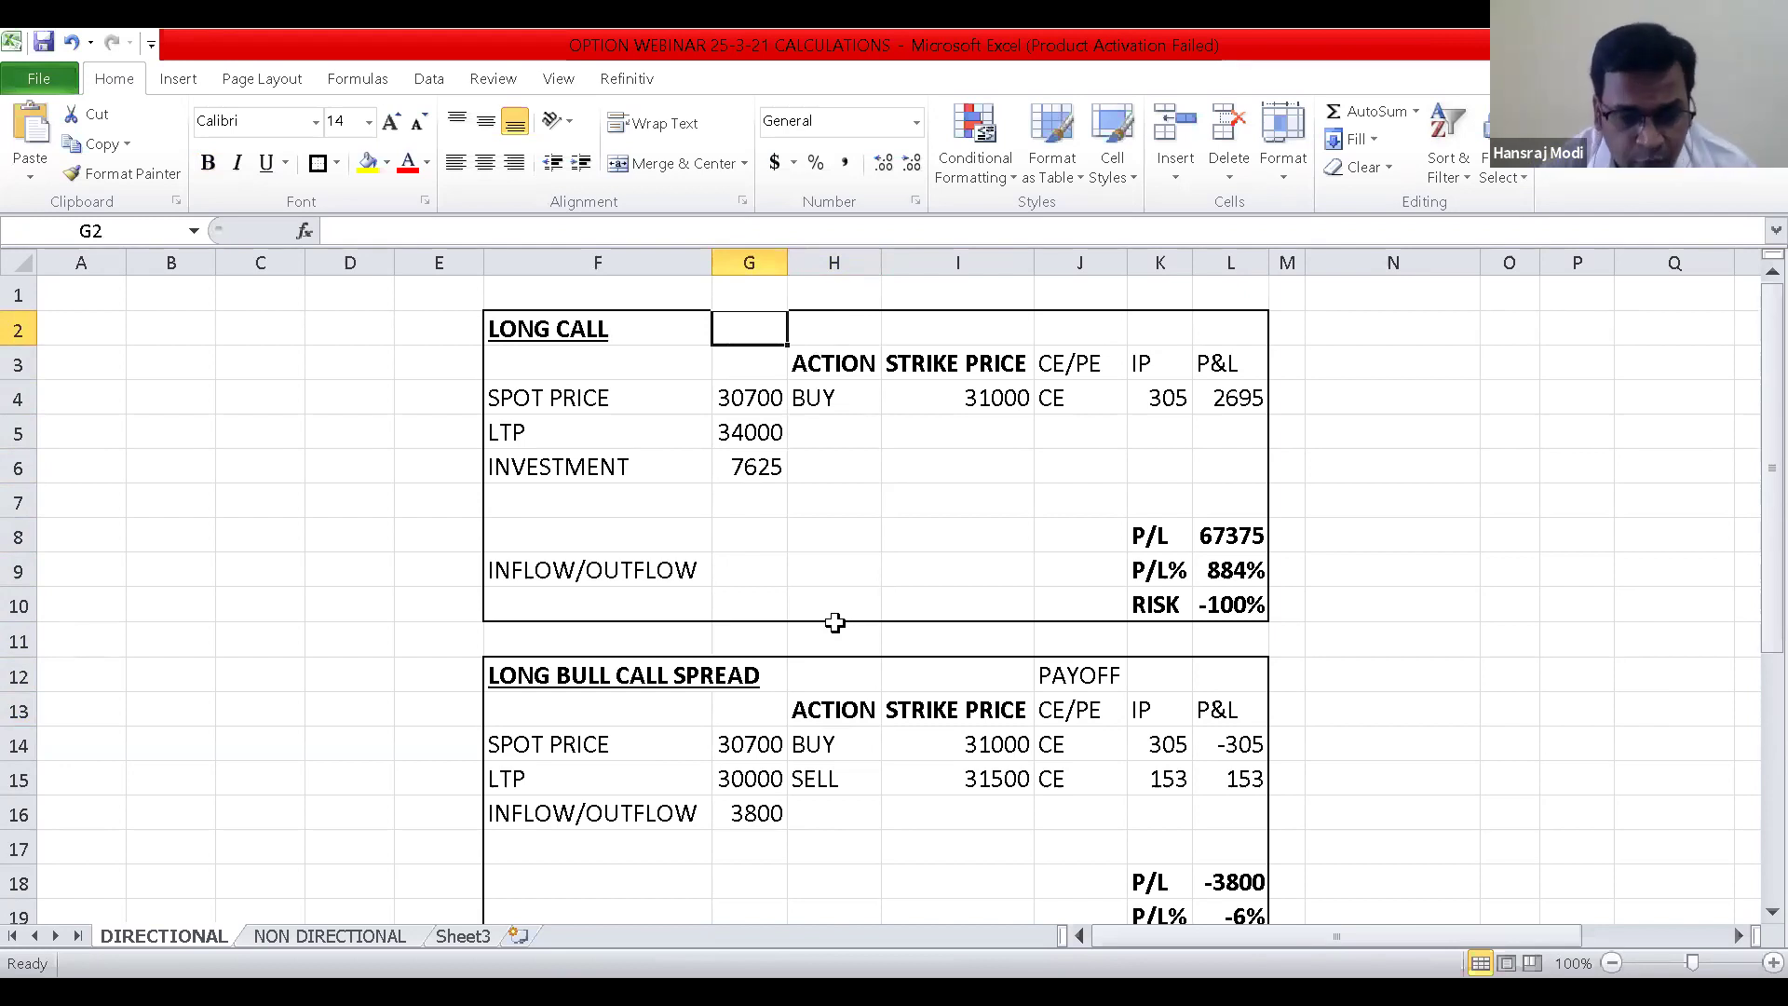
key("Down")
key("Down")
key("Down")
key("Down")
key("Down")
key("Down")
key("Down")
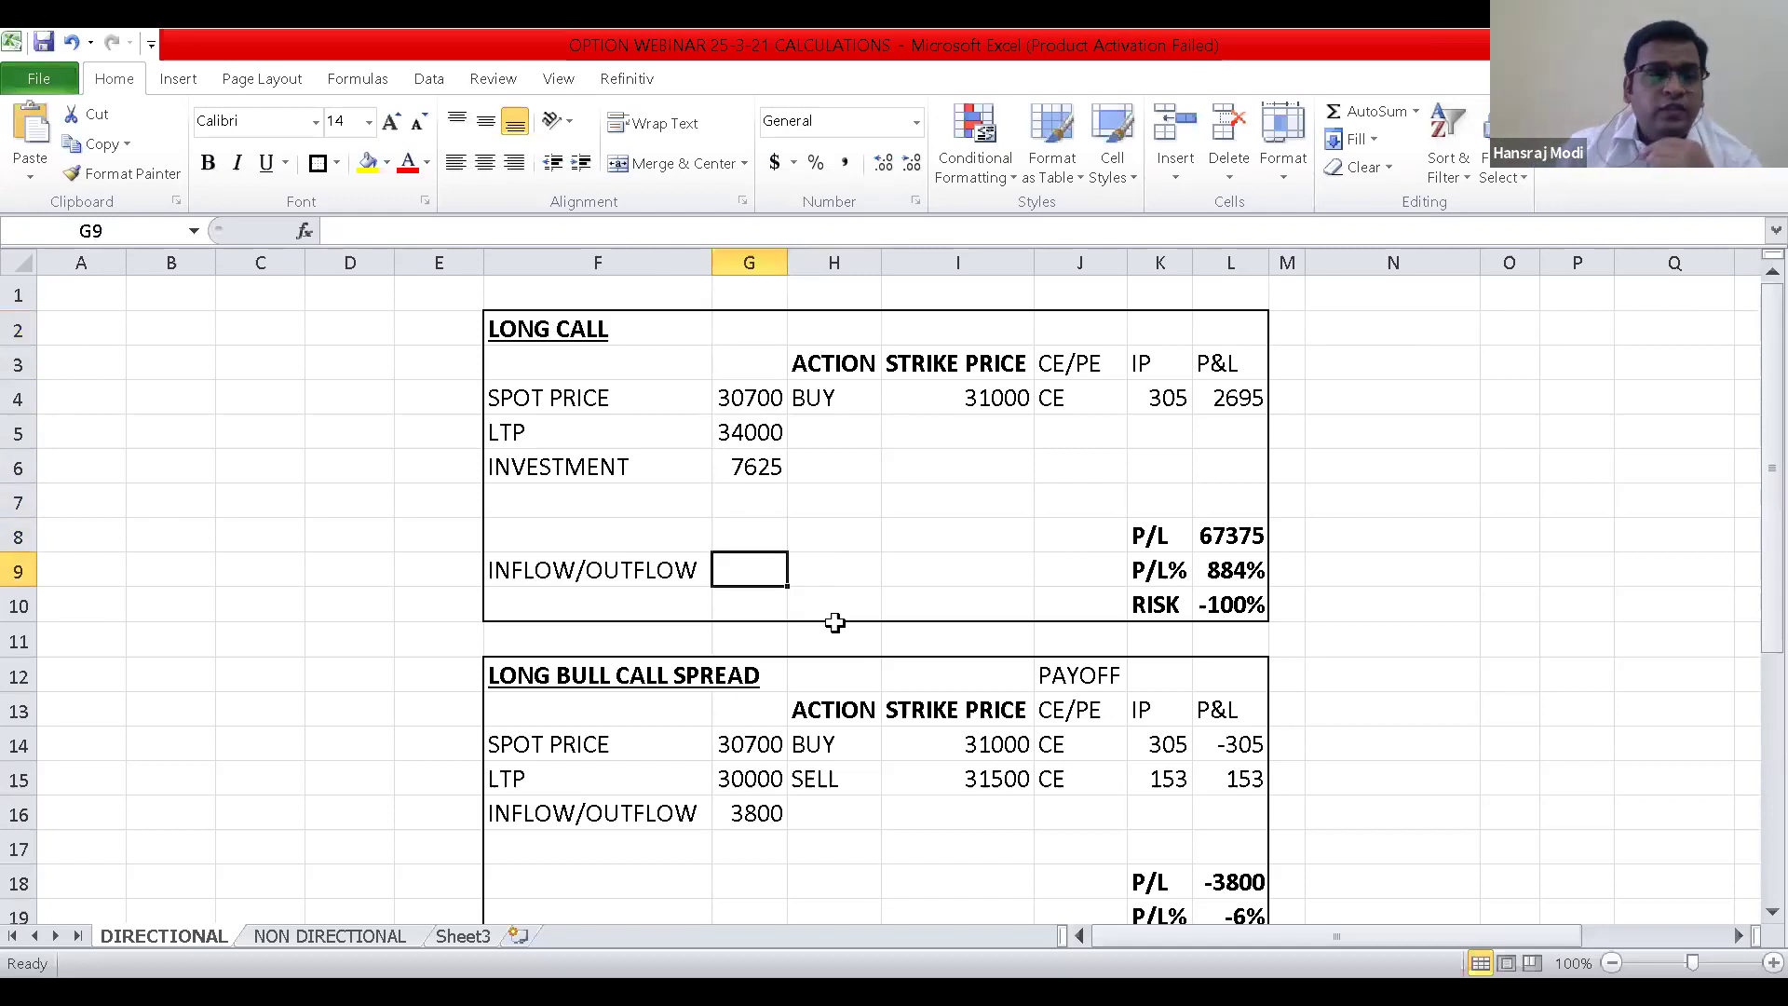
Set the Long Call's LTP to 30000 to test a falling market.
key("Up")
key("Up")
key("Up")
key("Up")
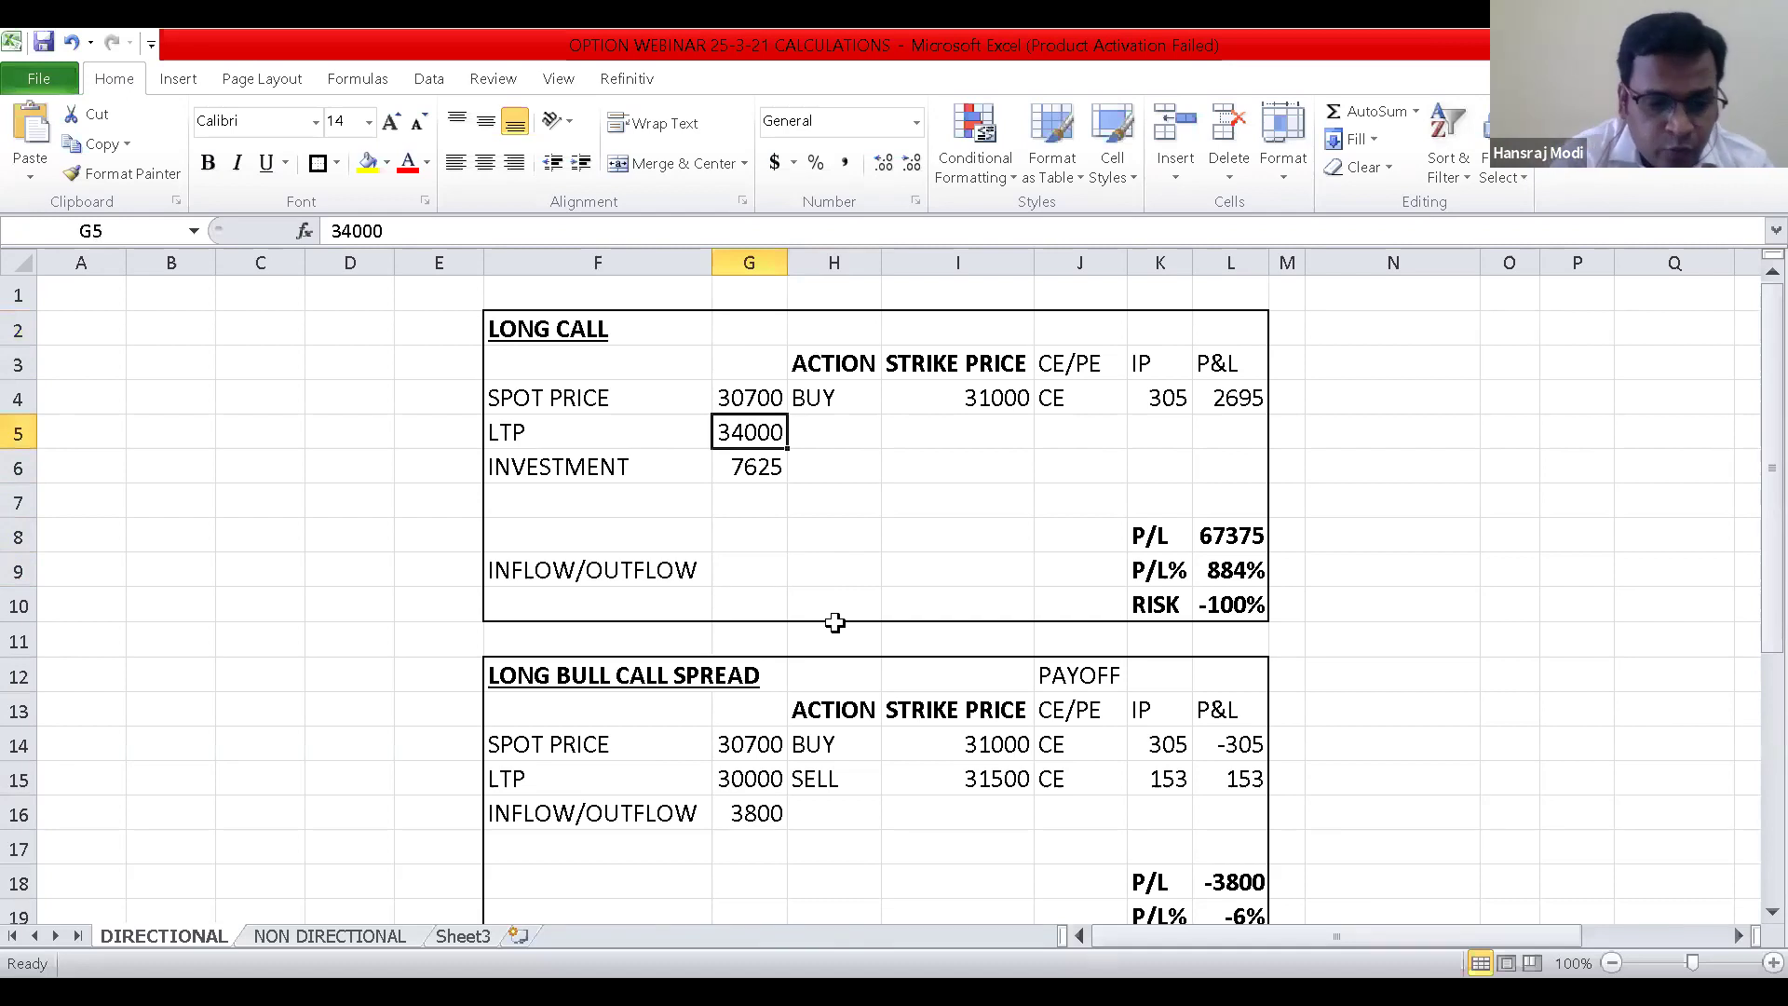
type("30000")
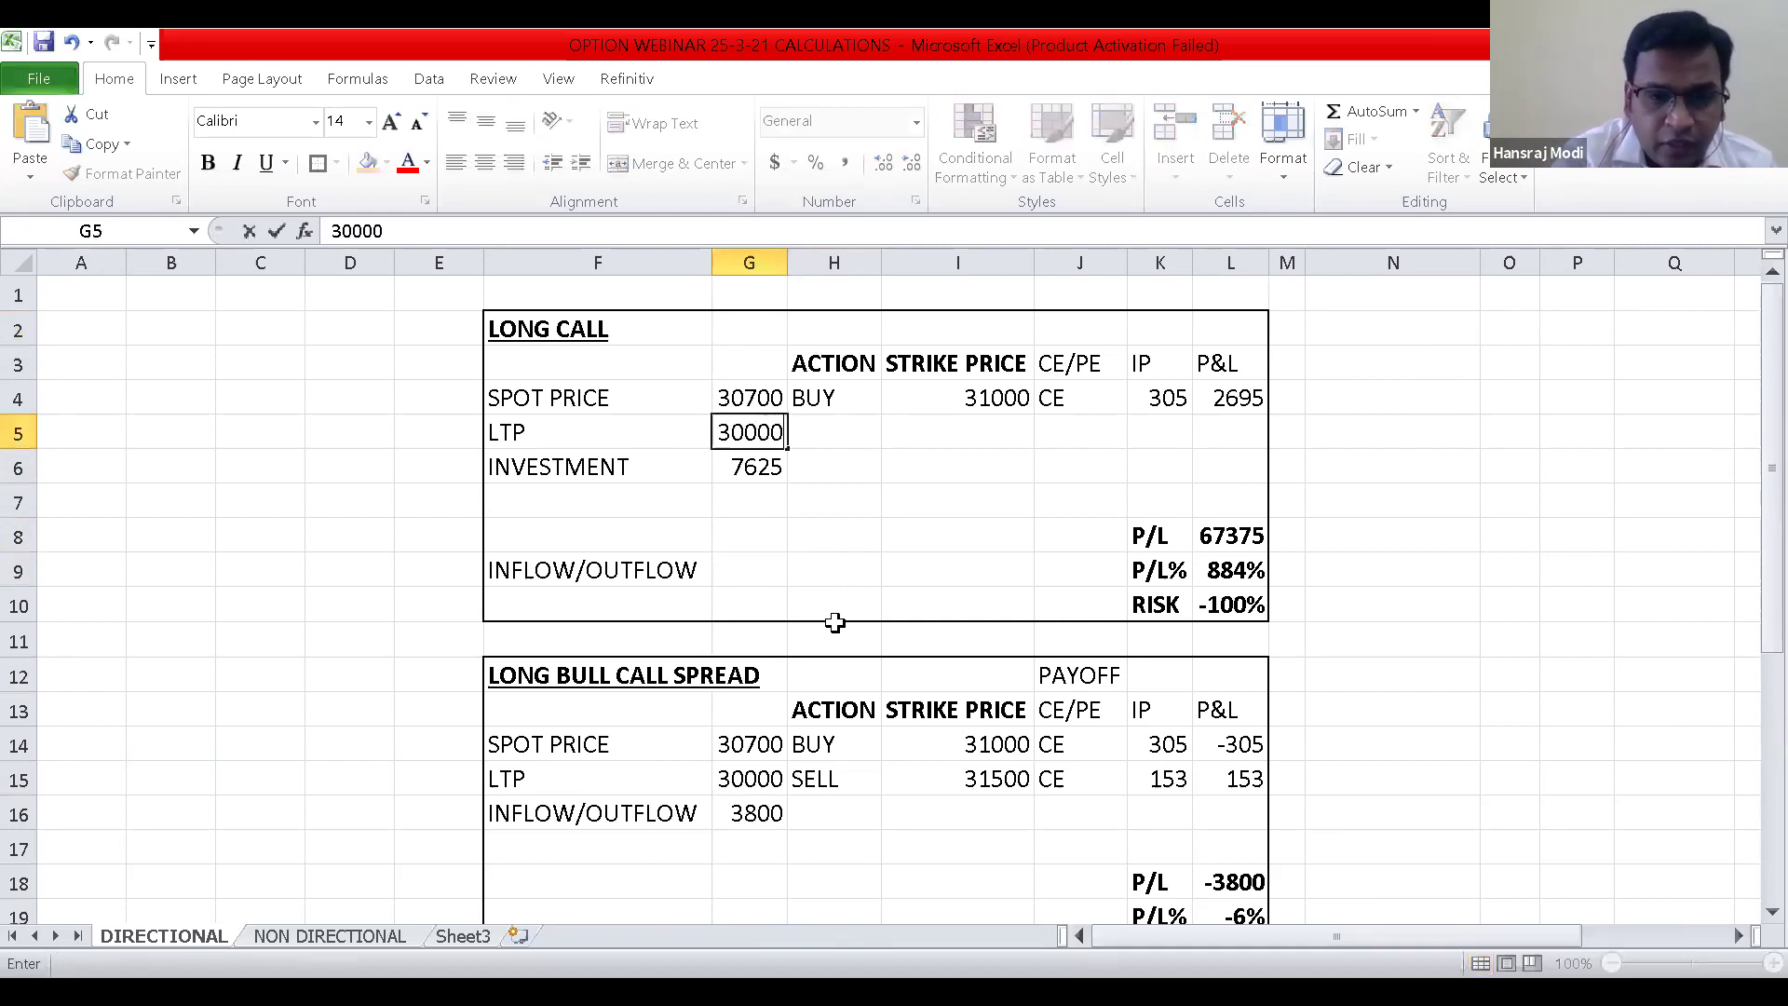
key("ctrl+Return")
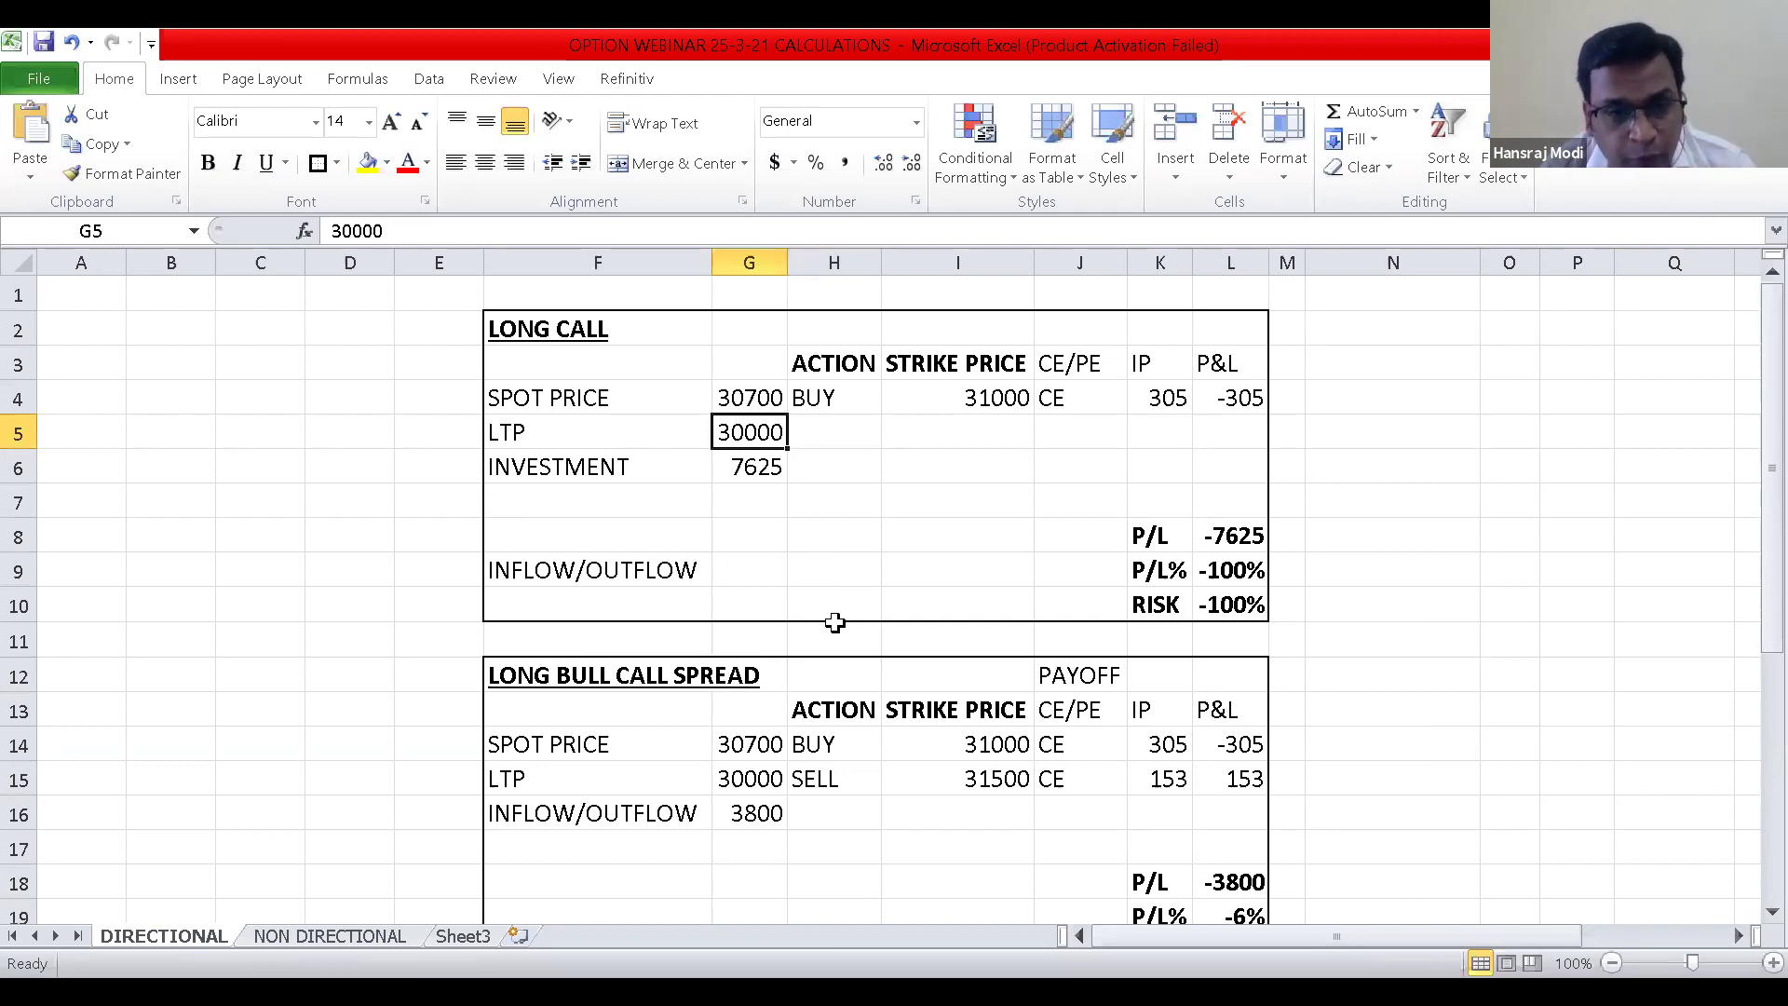
Set the Long Call's LTP to 34000 and check its total P/L cell.
key("Down")
key("Up")
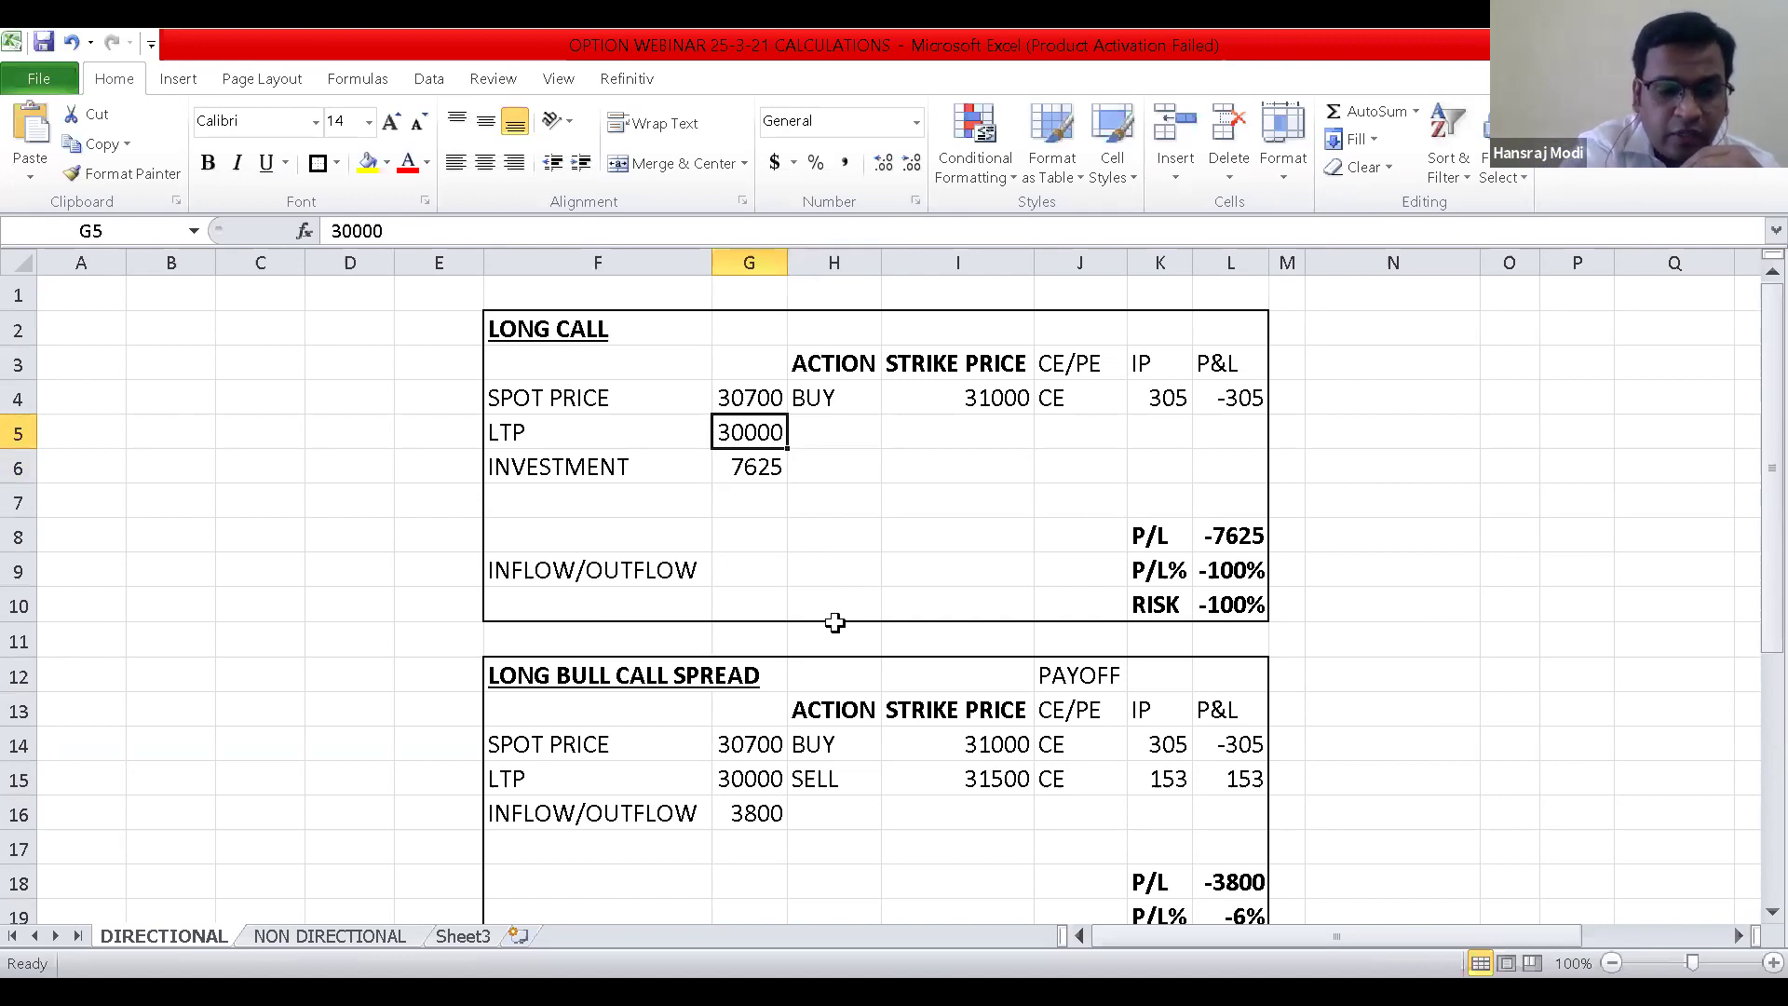
type("34000")
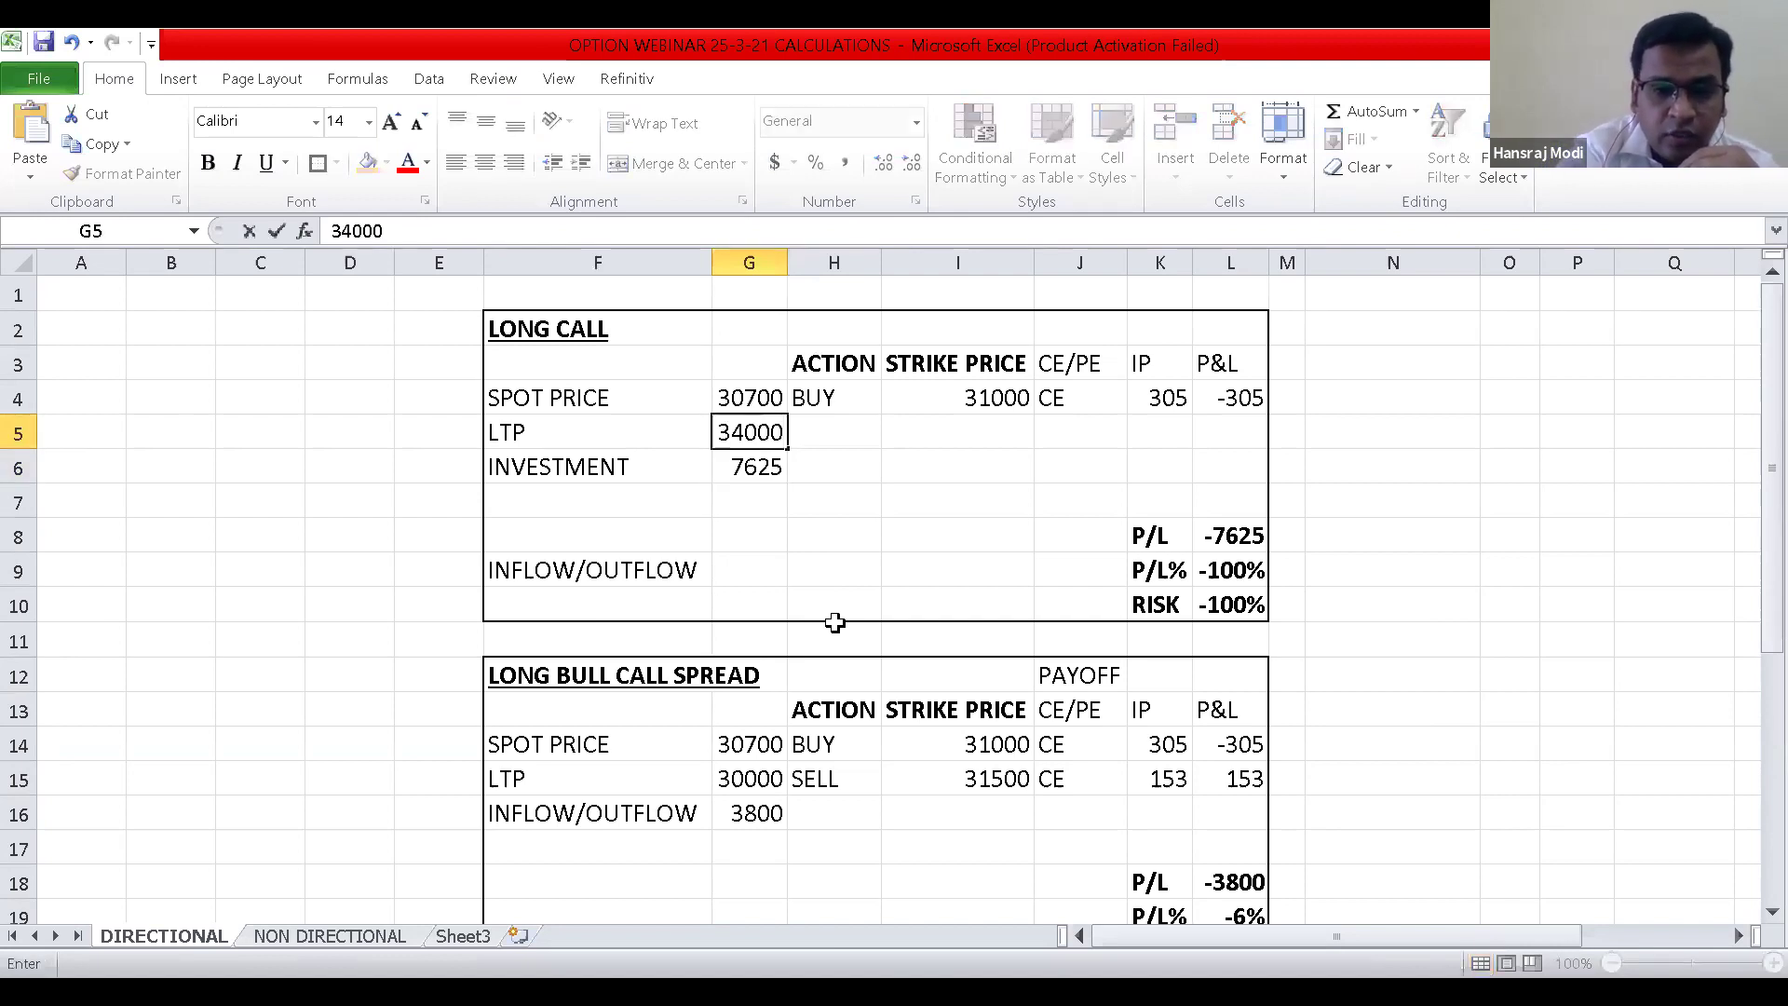
key("Return")
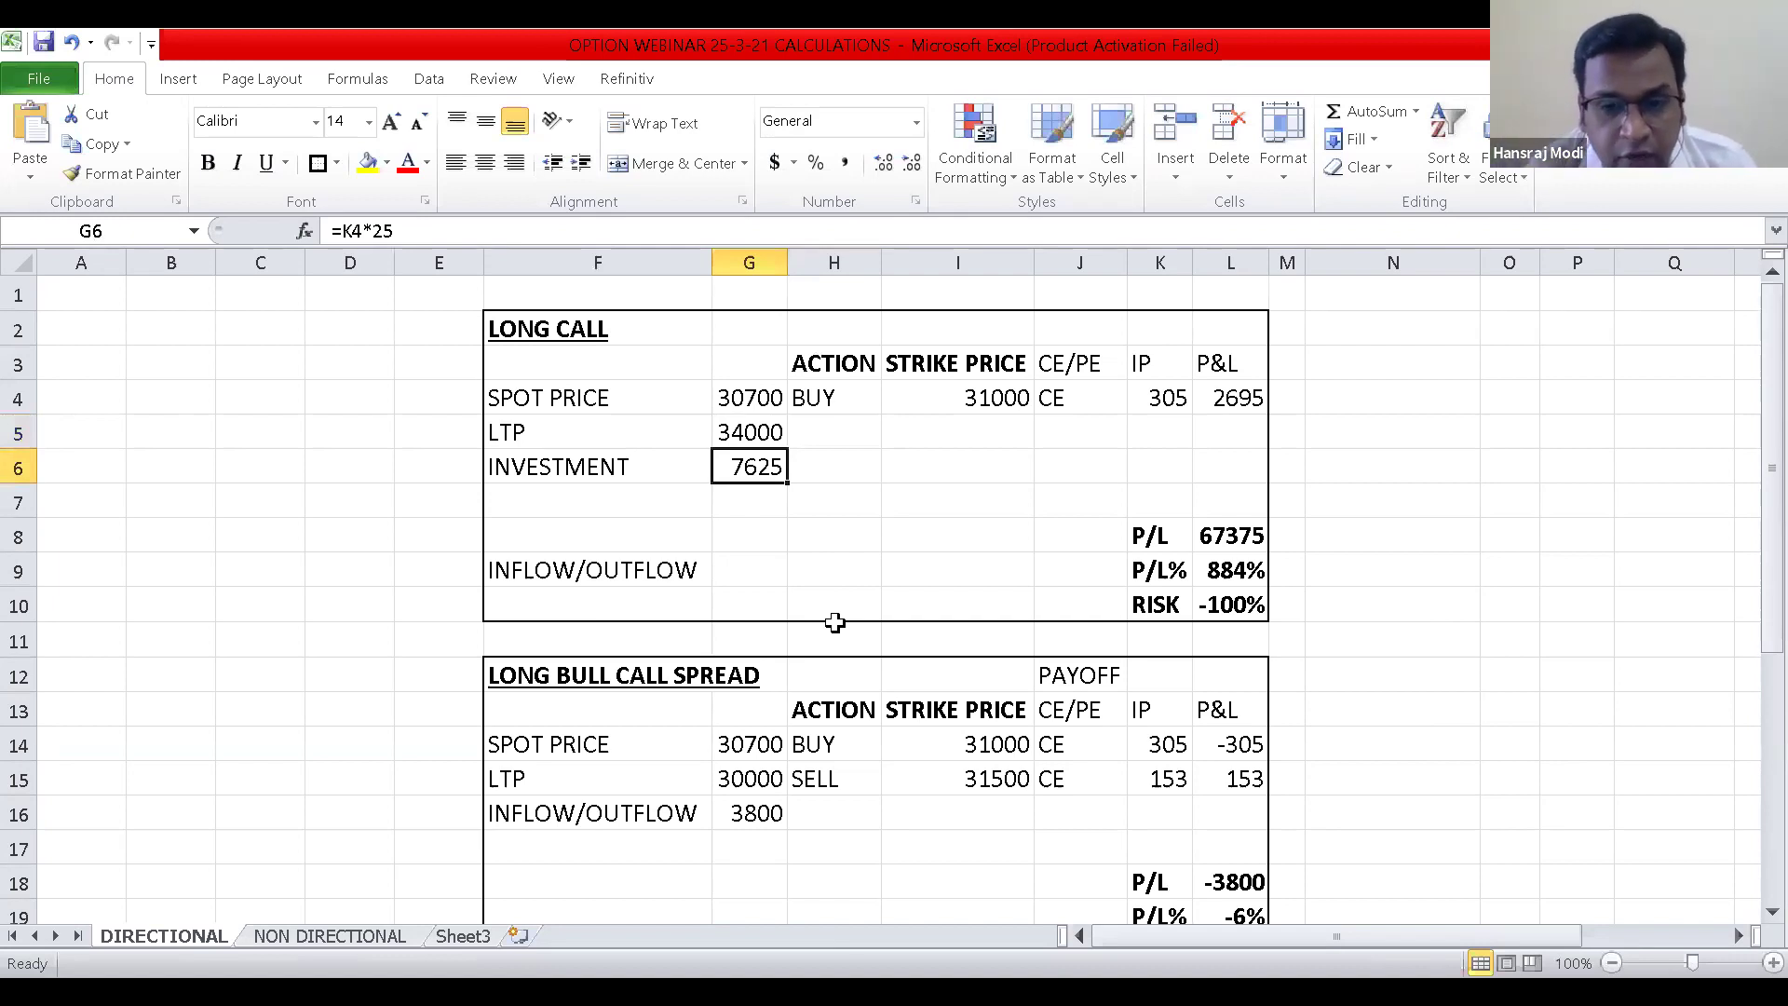
key("Down")
key("Down")
key("Down")
key("Right")
key("Right")
key("Right")
key("Right")
key("Right")
key("Up")
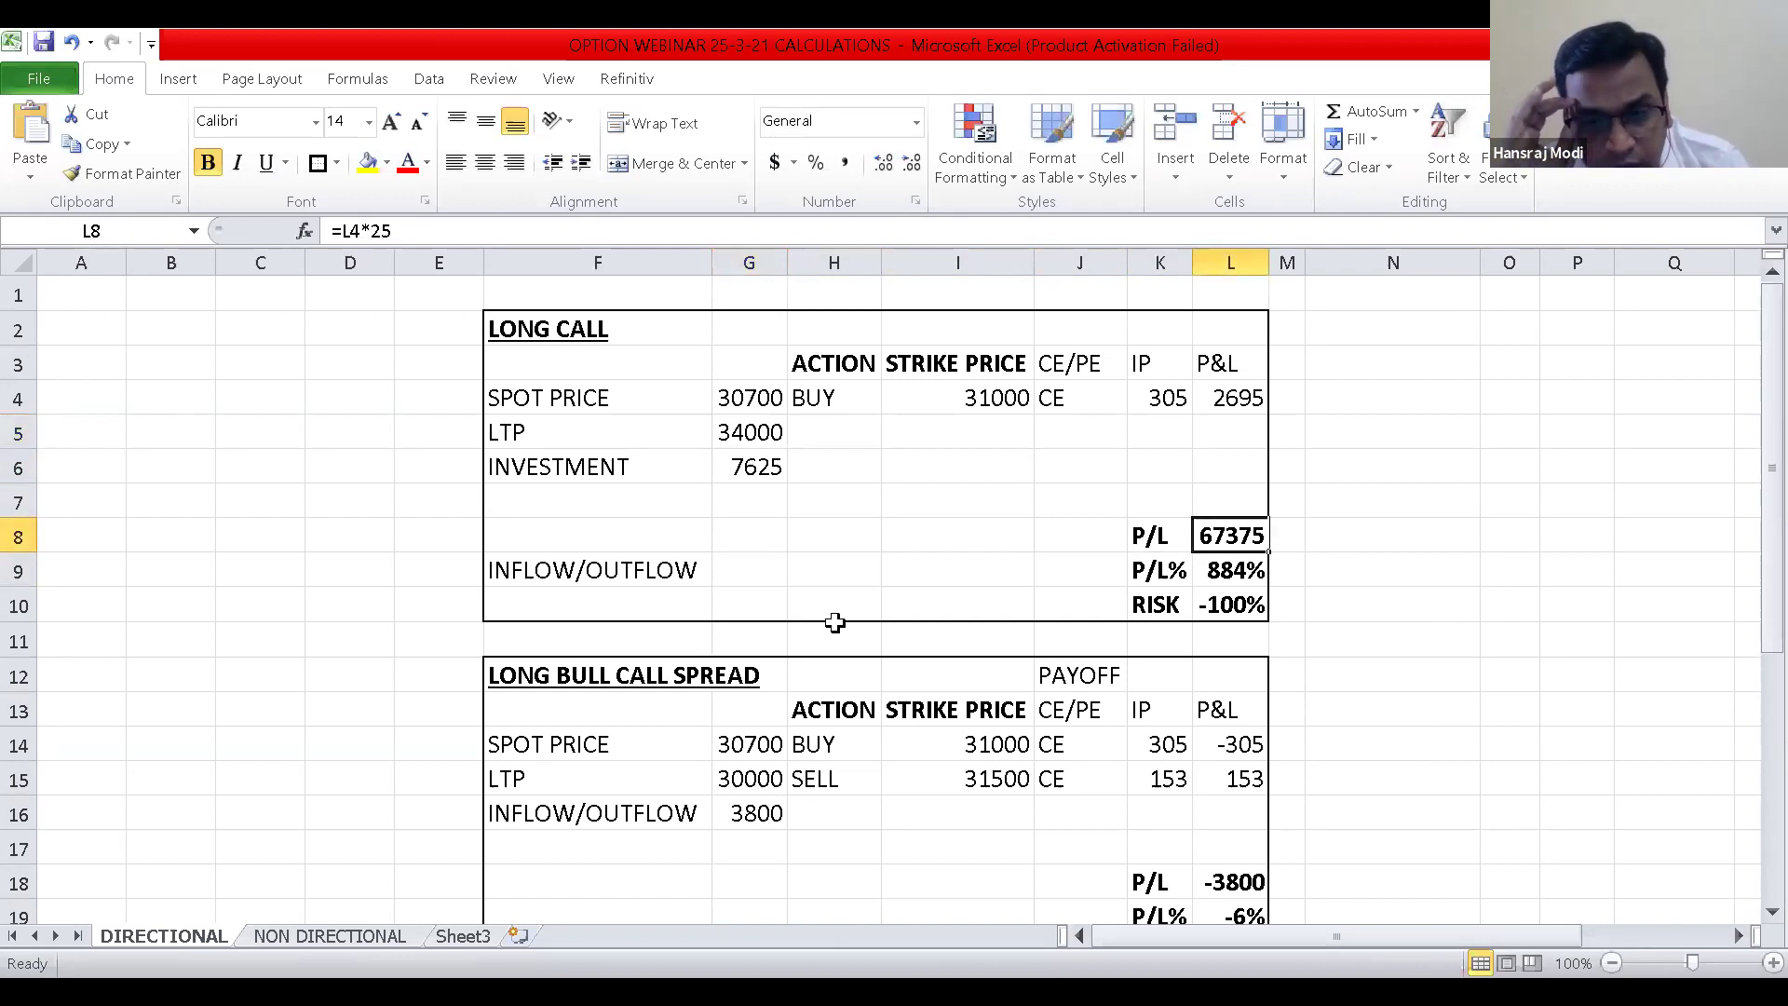
Set the LTP in the Long Call block back to 30000 and leave that cell selected.
key("Left")
key("Left")
key("Left")
key("Left")
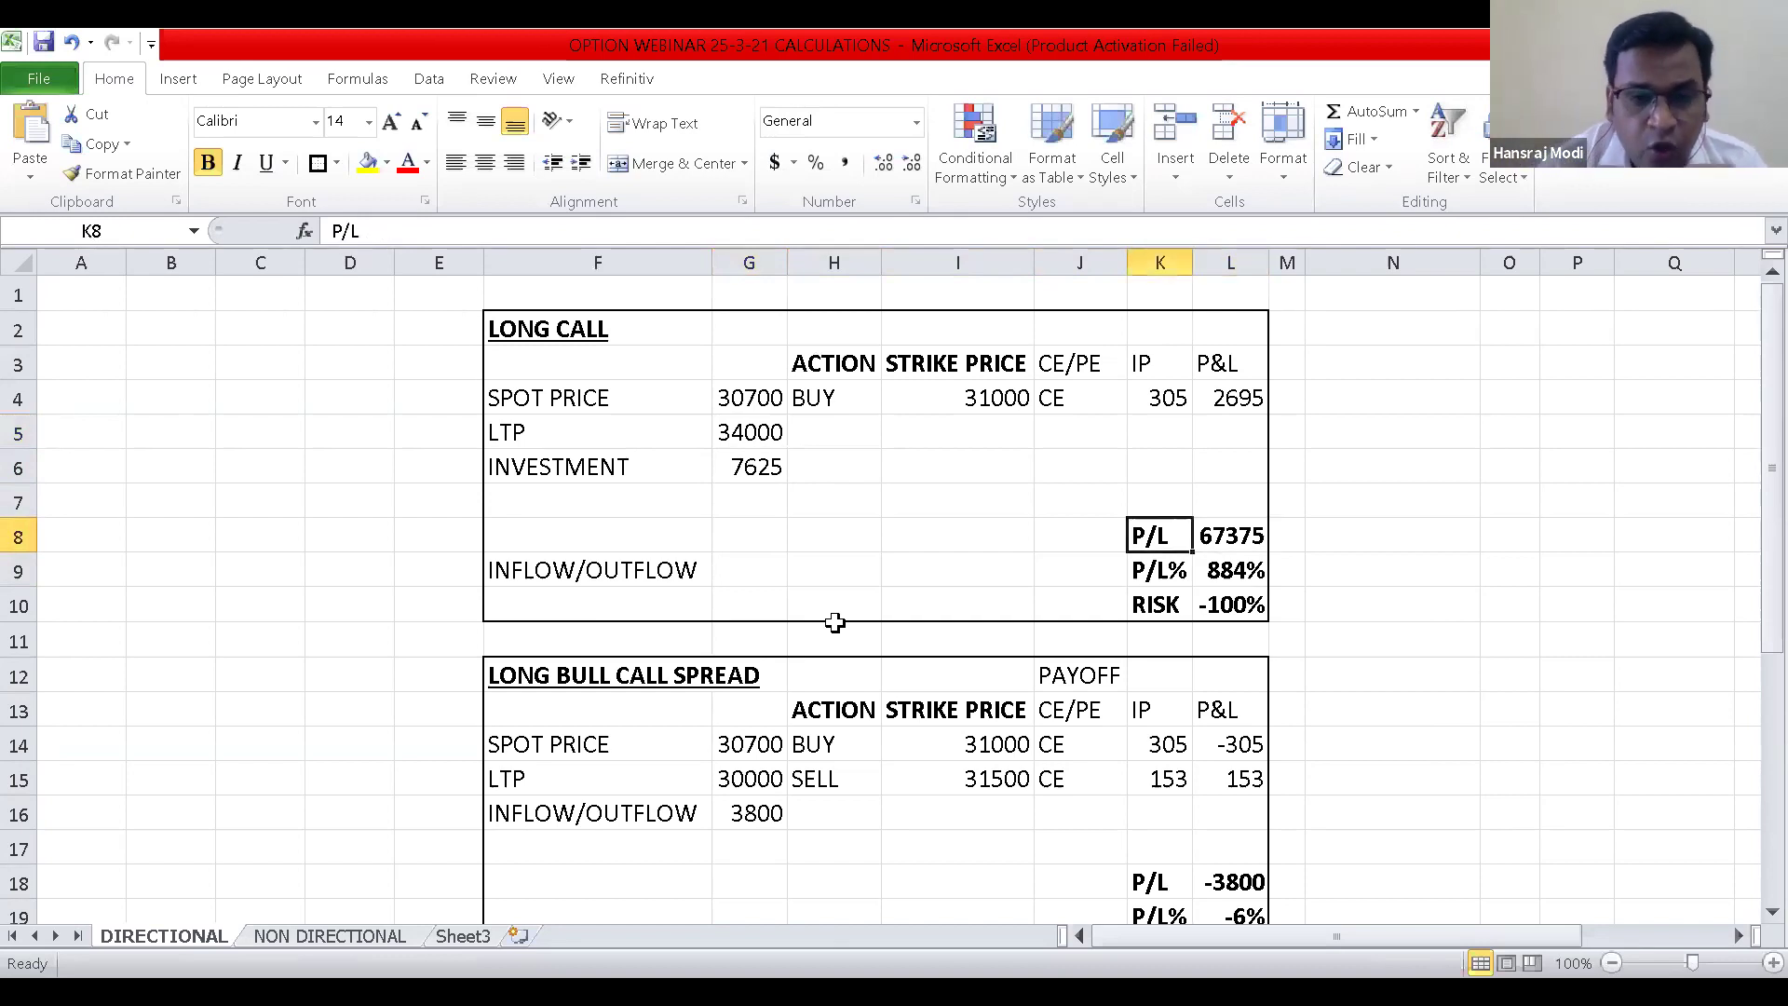
key("Up")
key("Up")
key("Up")
key("Left")
type("30000")
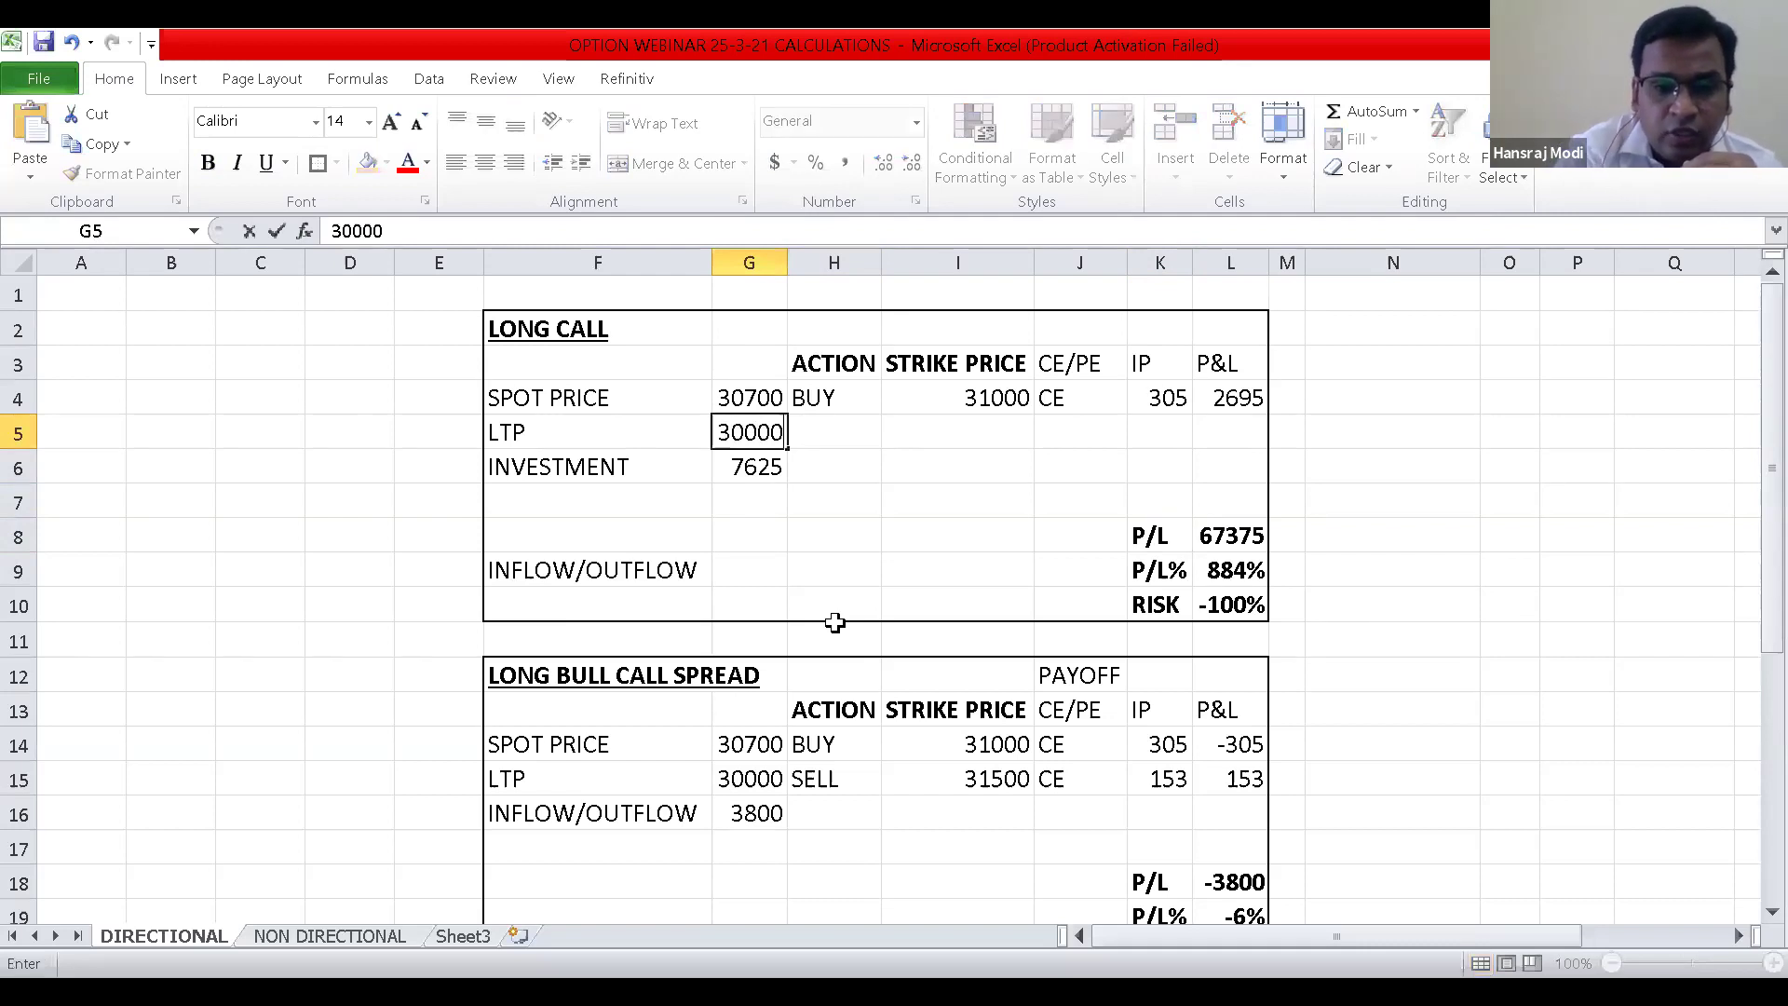
key("Return")
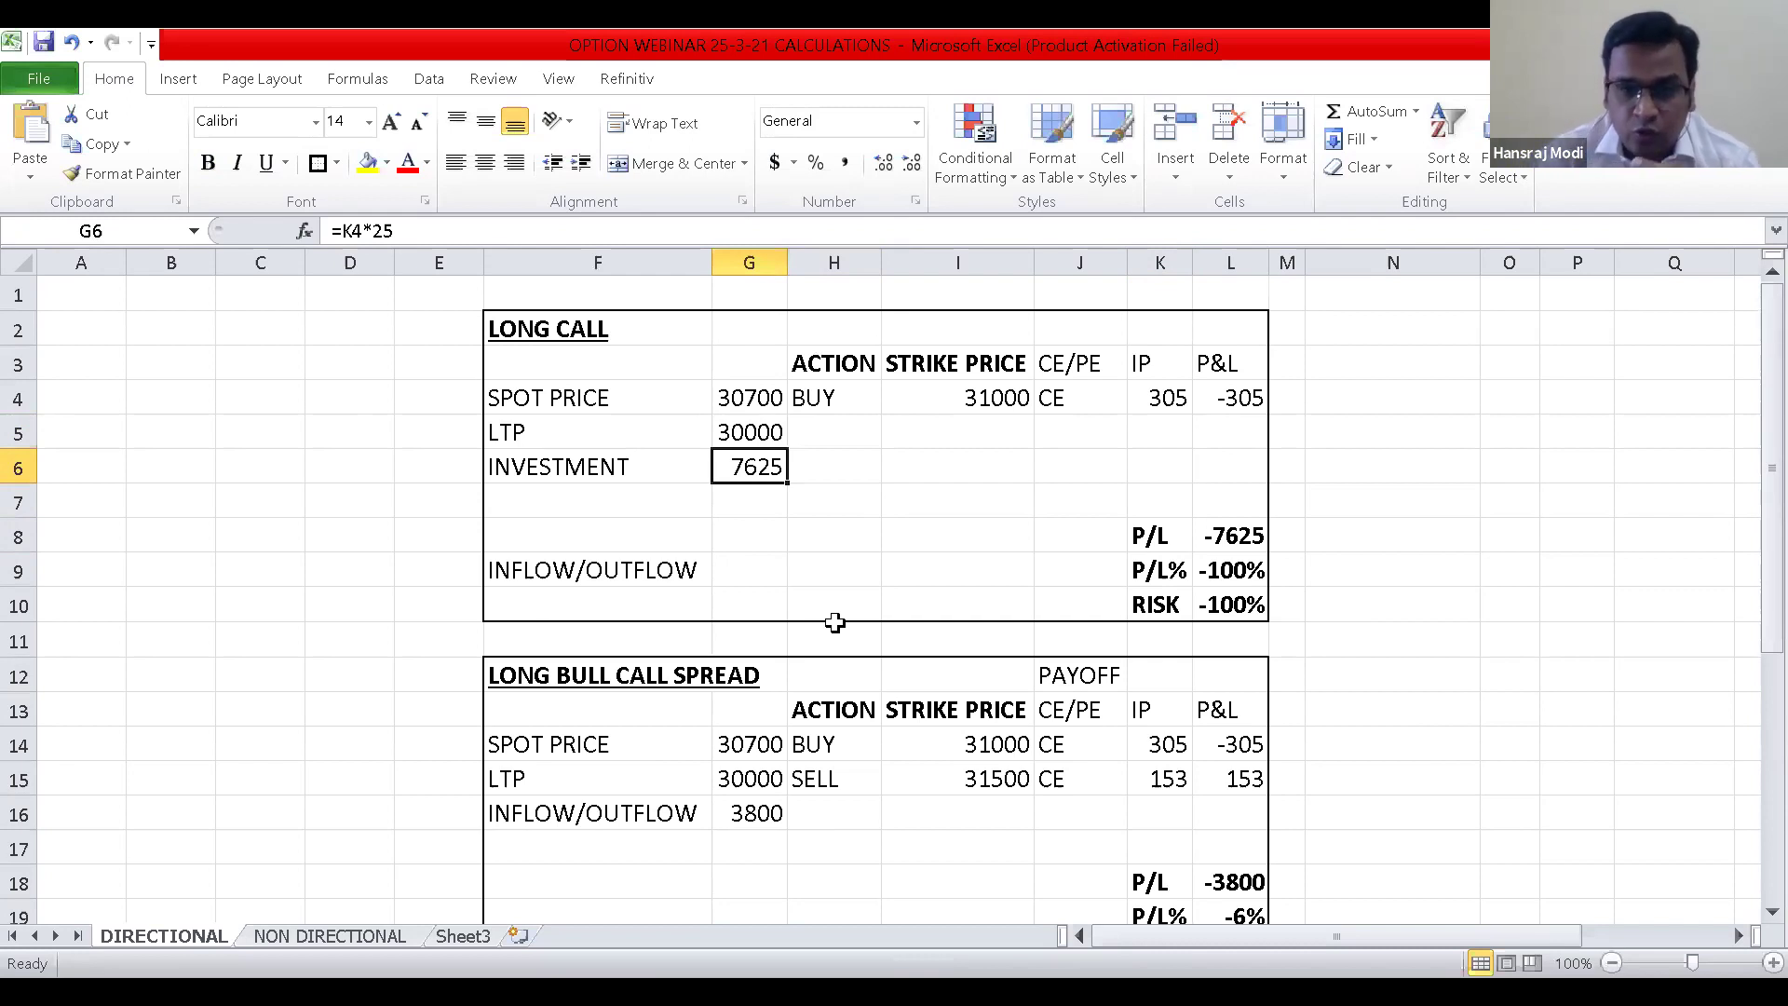
key("Up")
key("Up")
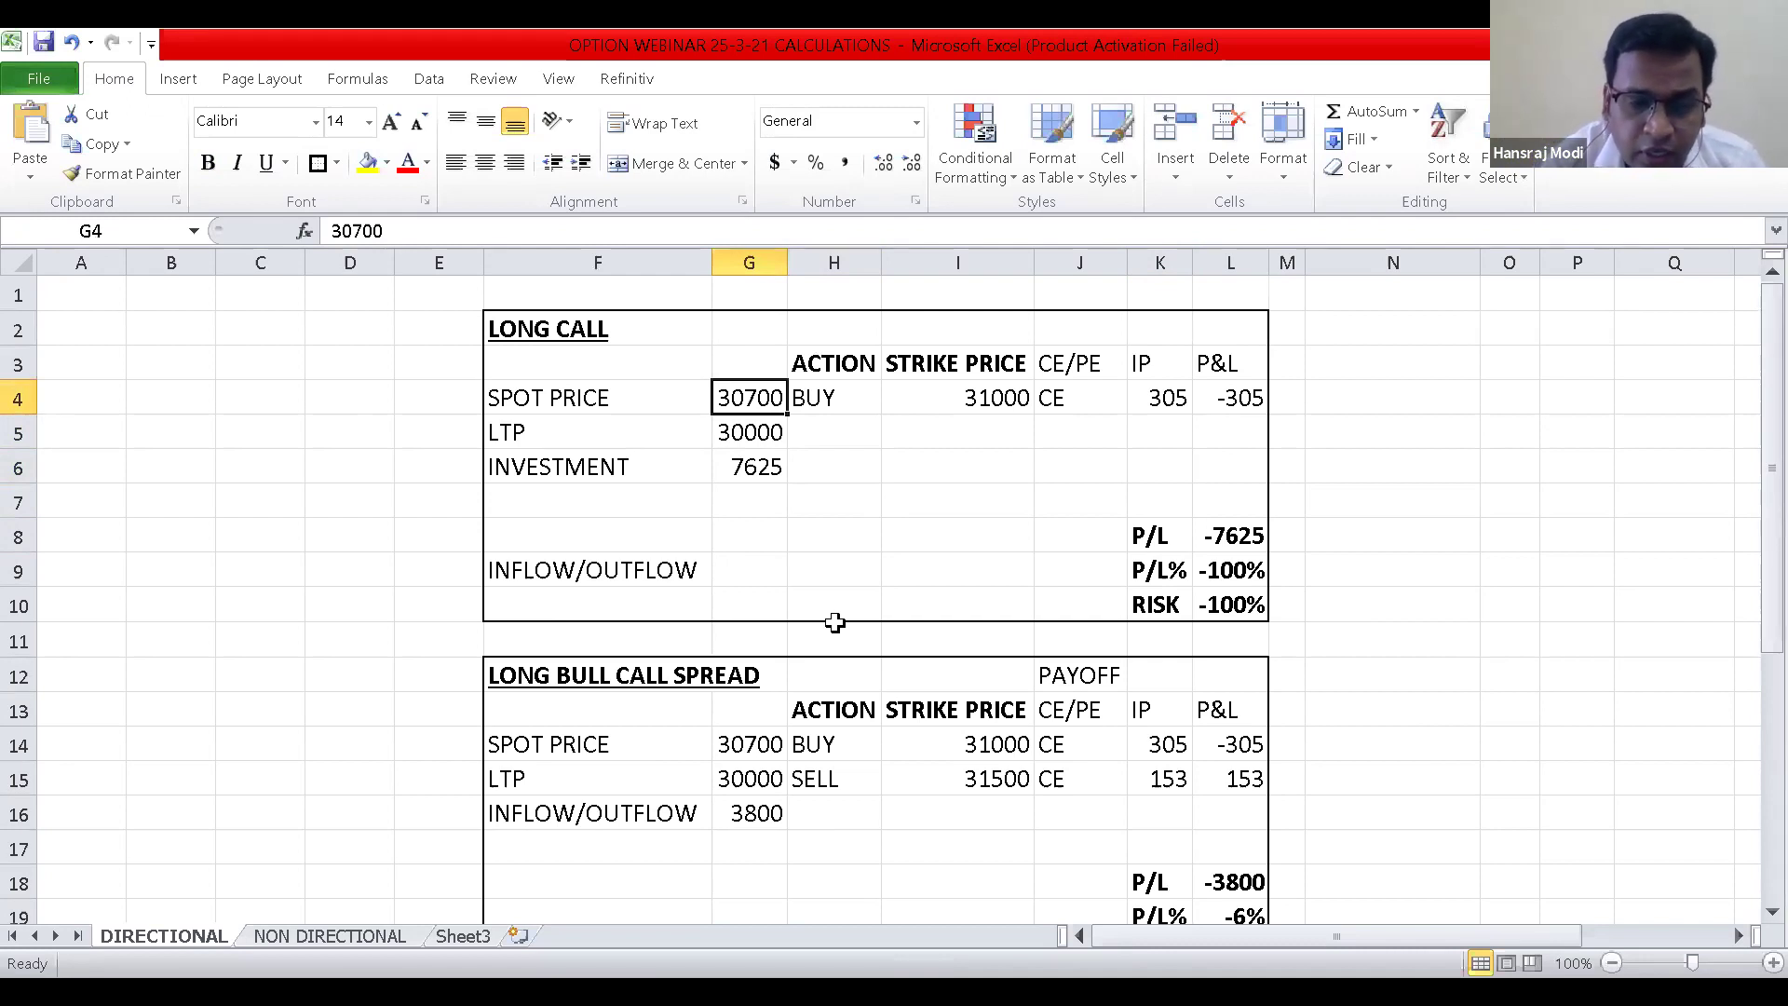
key("Down")
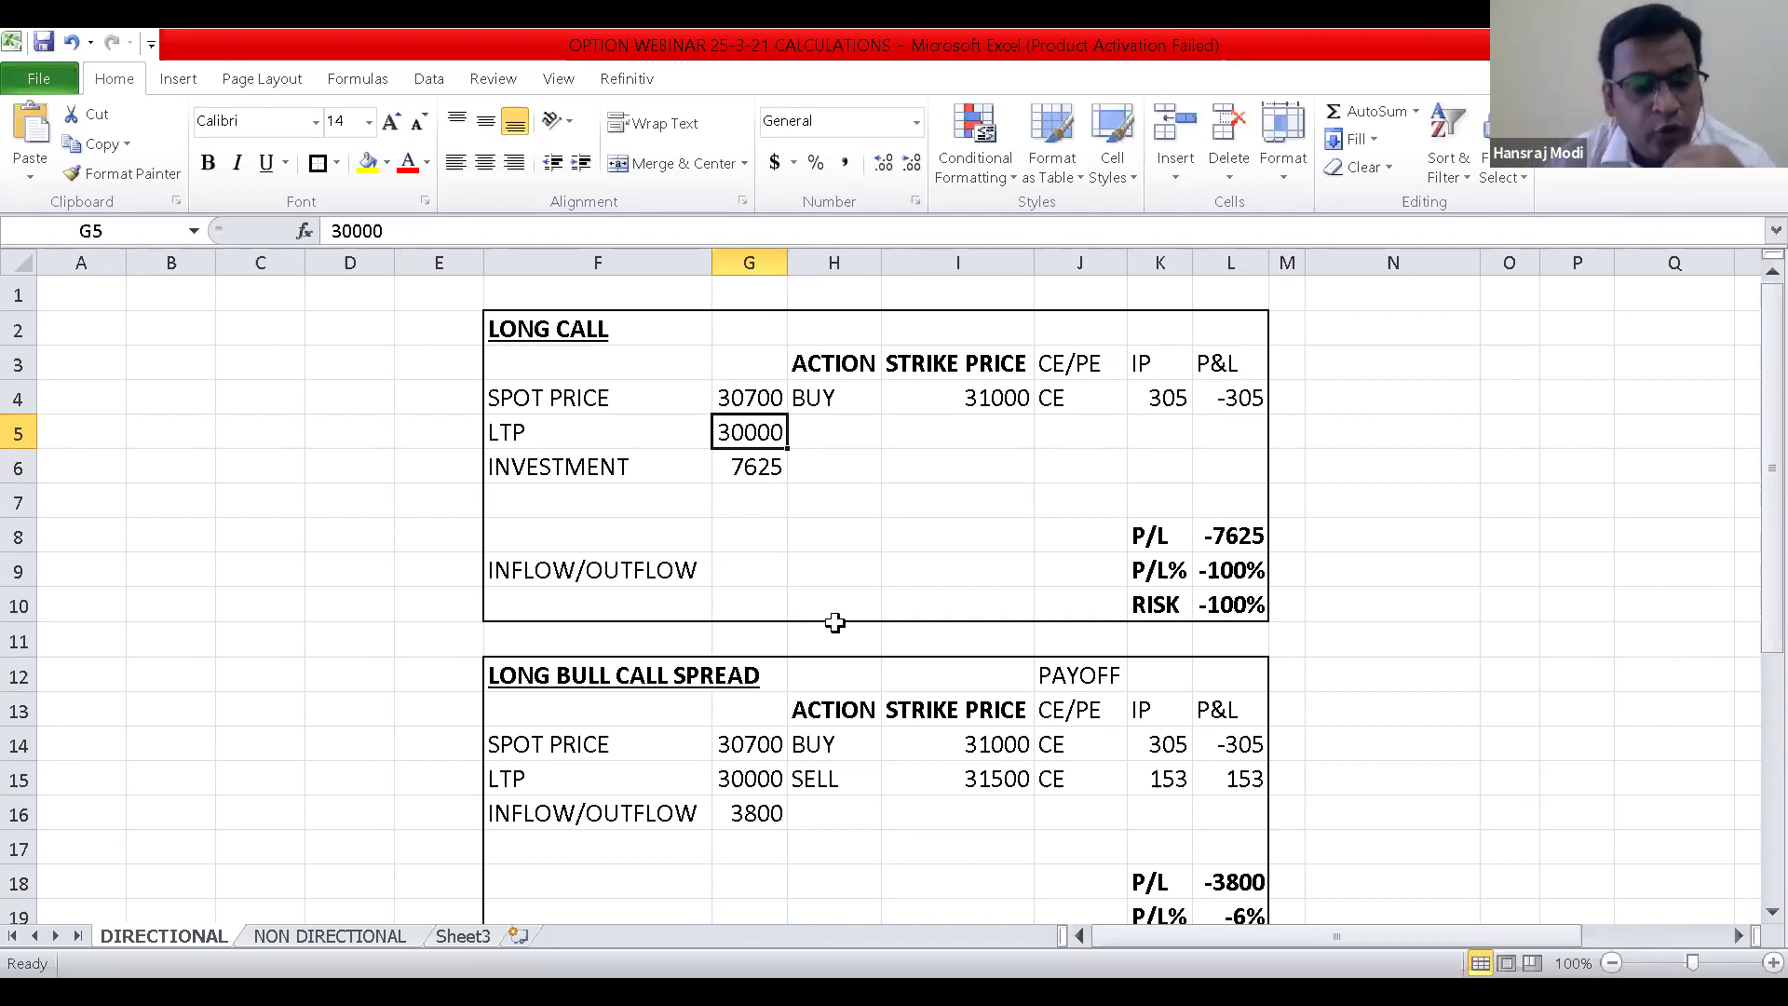
key("Down")
key("Down")
key("Down")
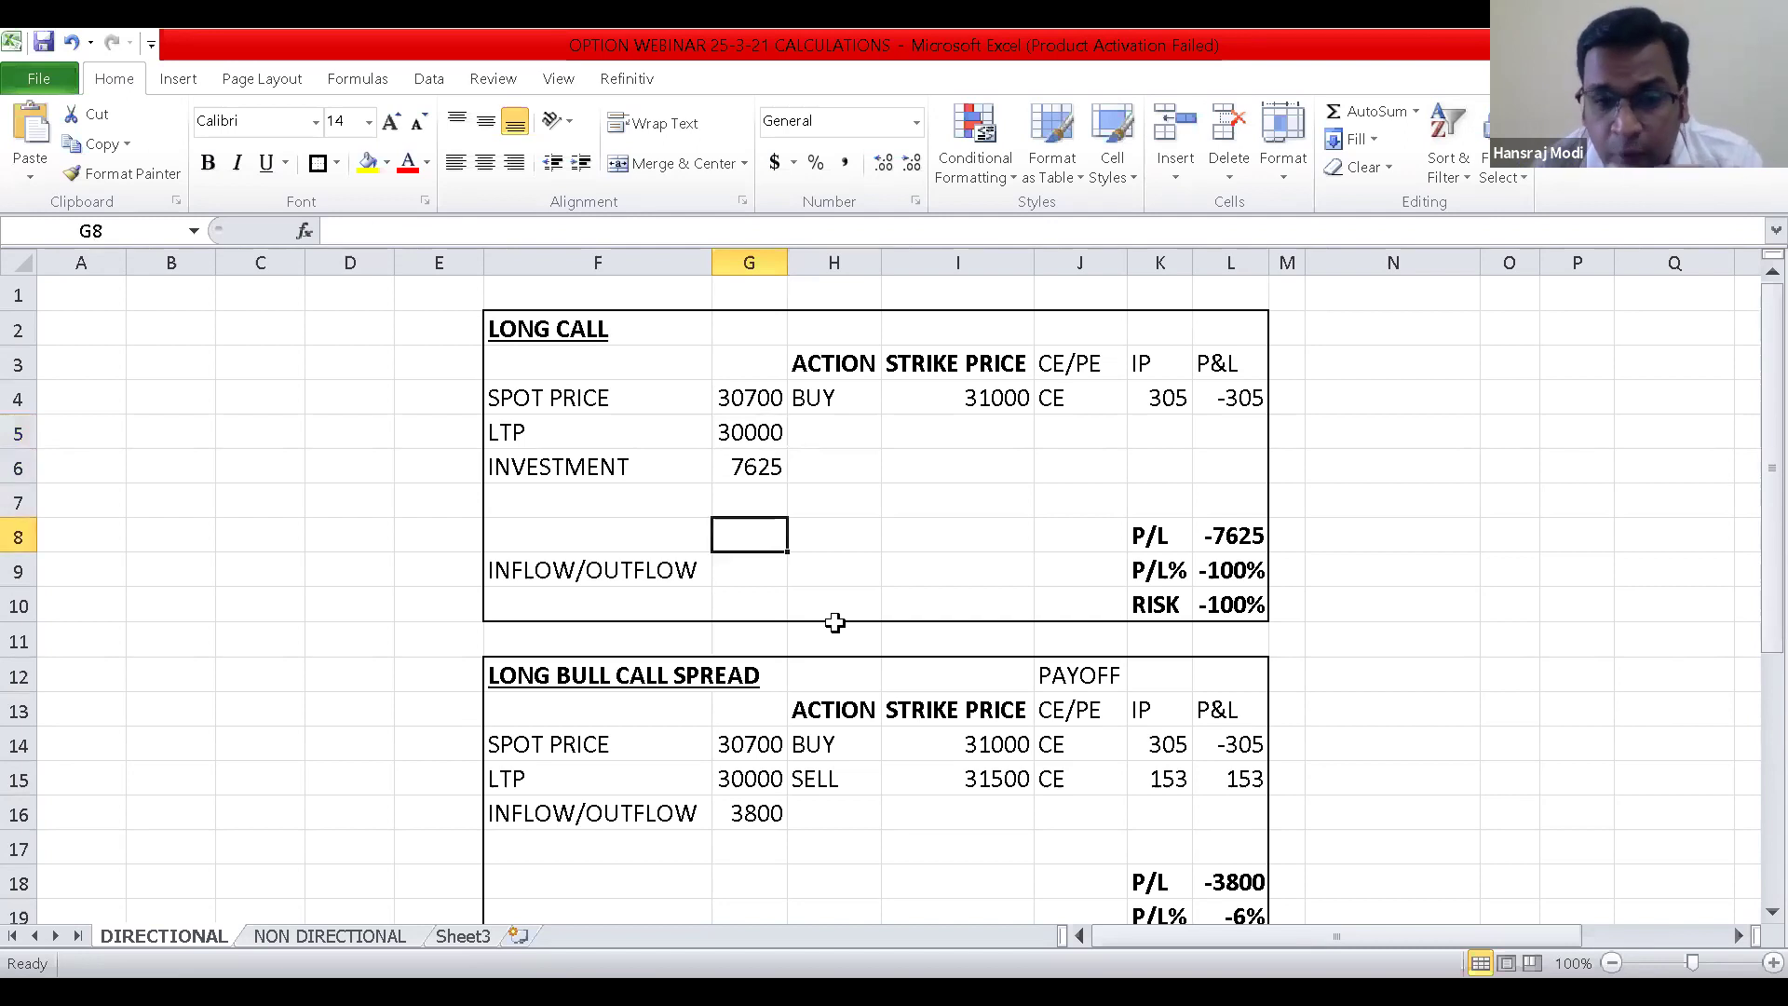
key("Up")
key("Up")
key("Up")
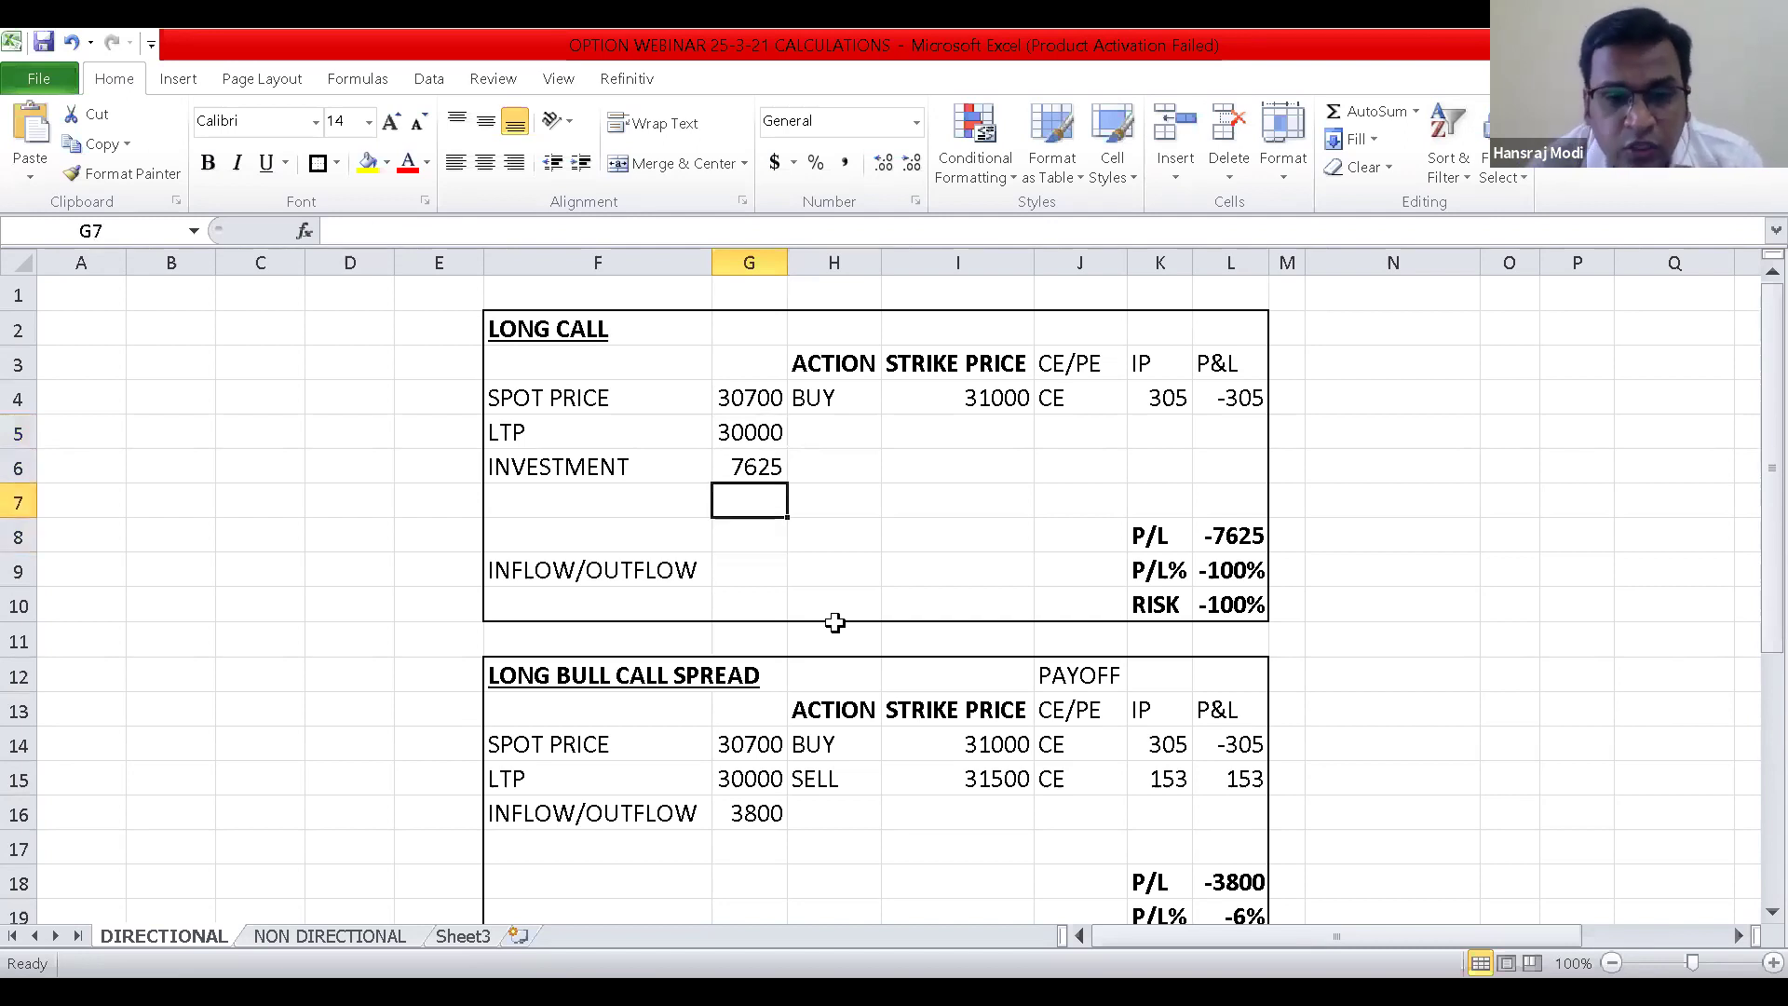
key("Down")
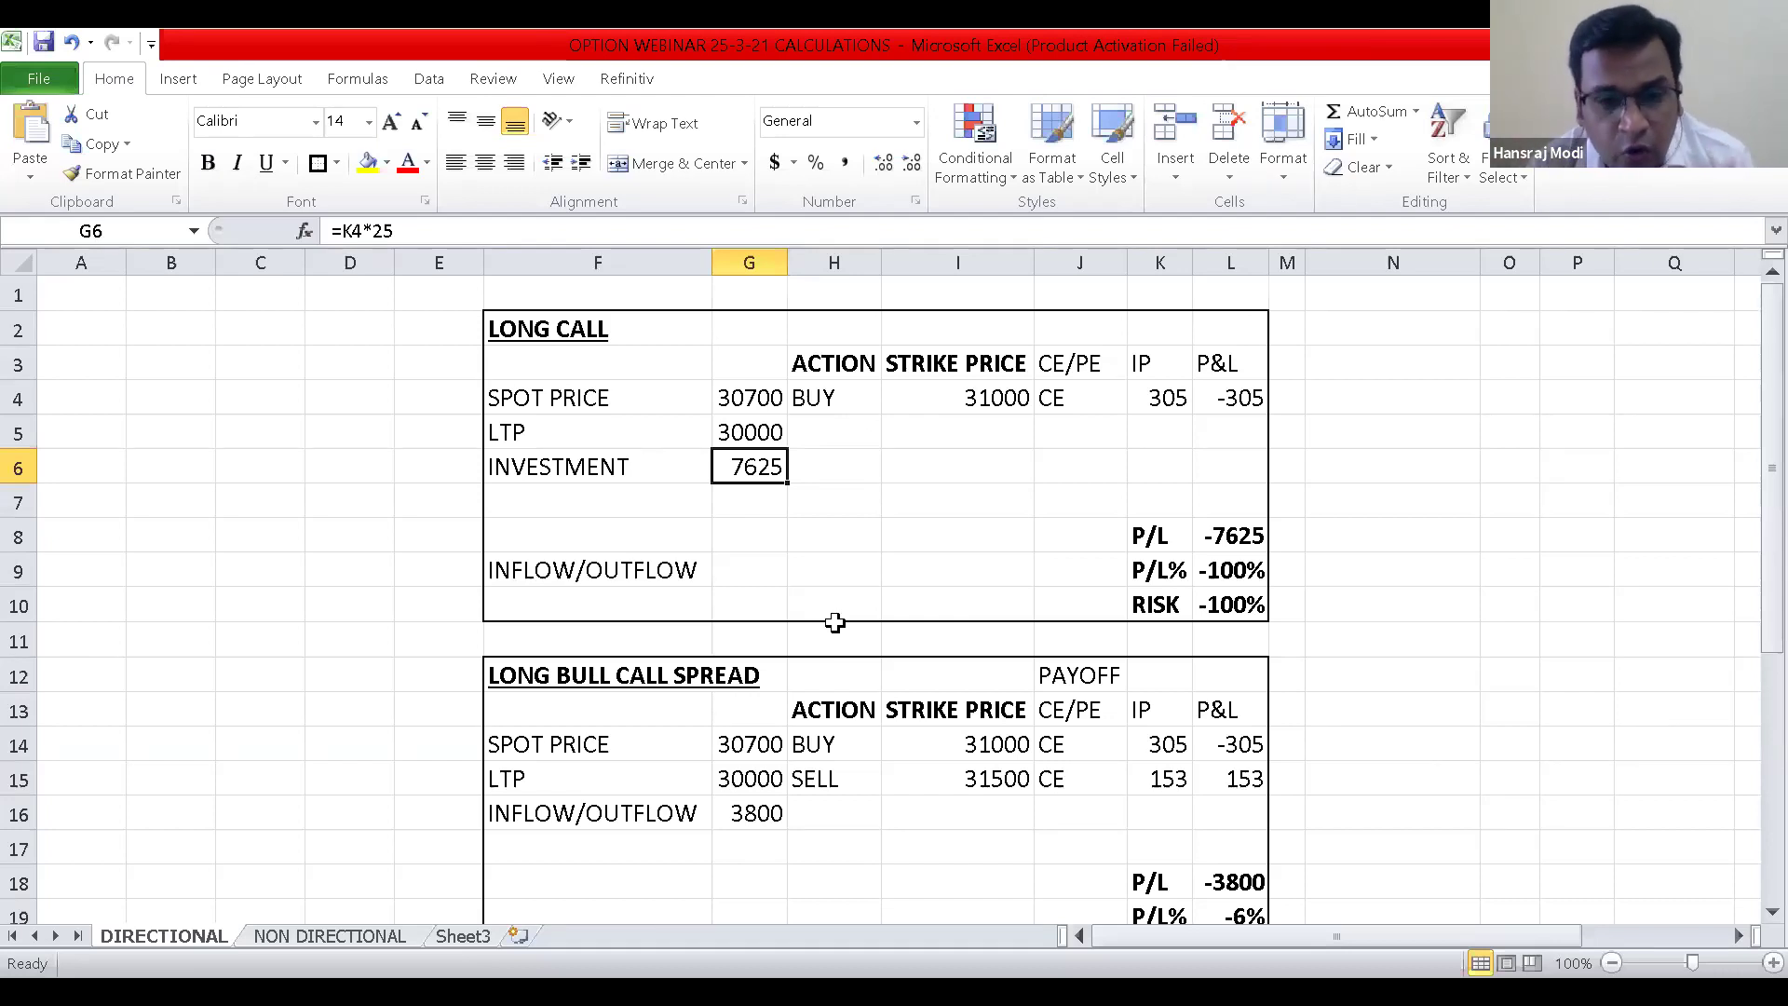
key("Down")
key("Down")
key("Down")
key("Down")
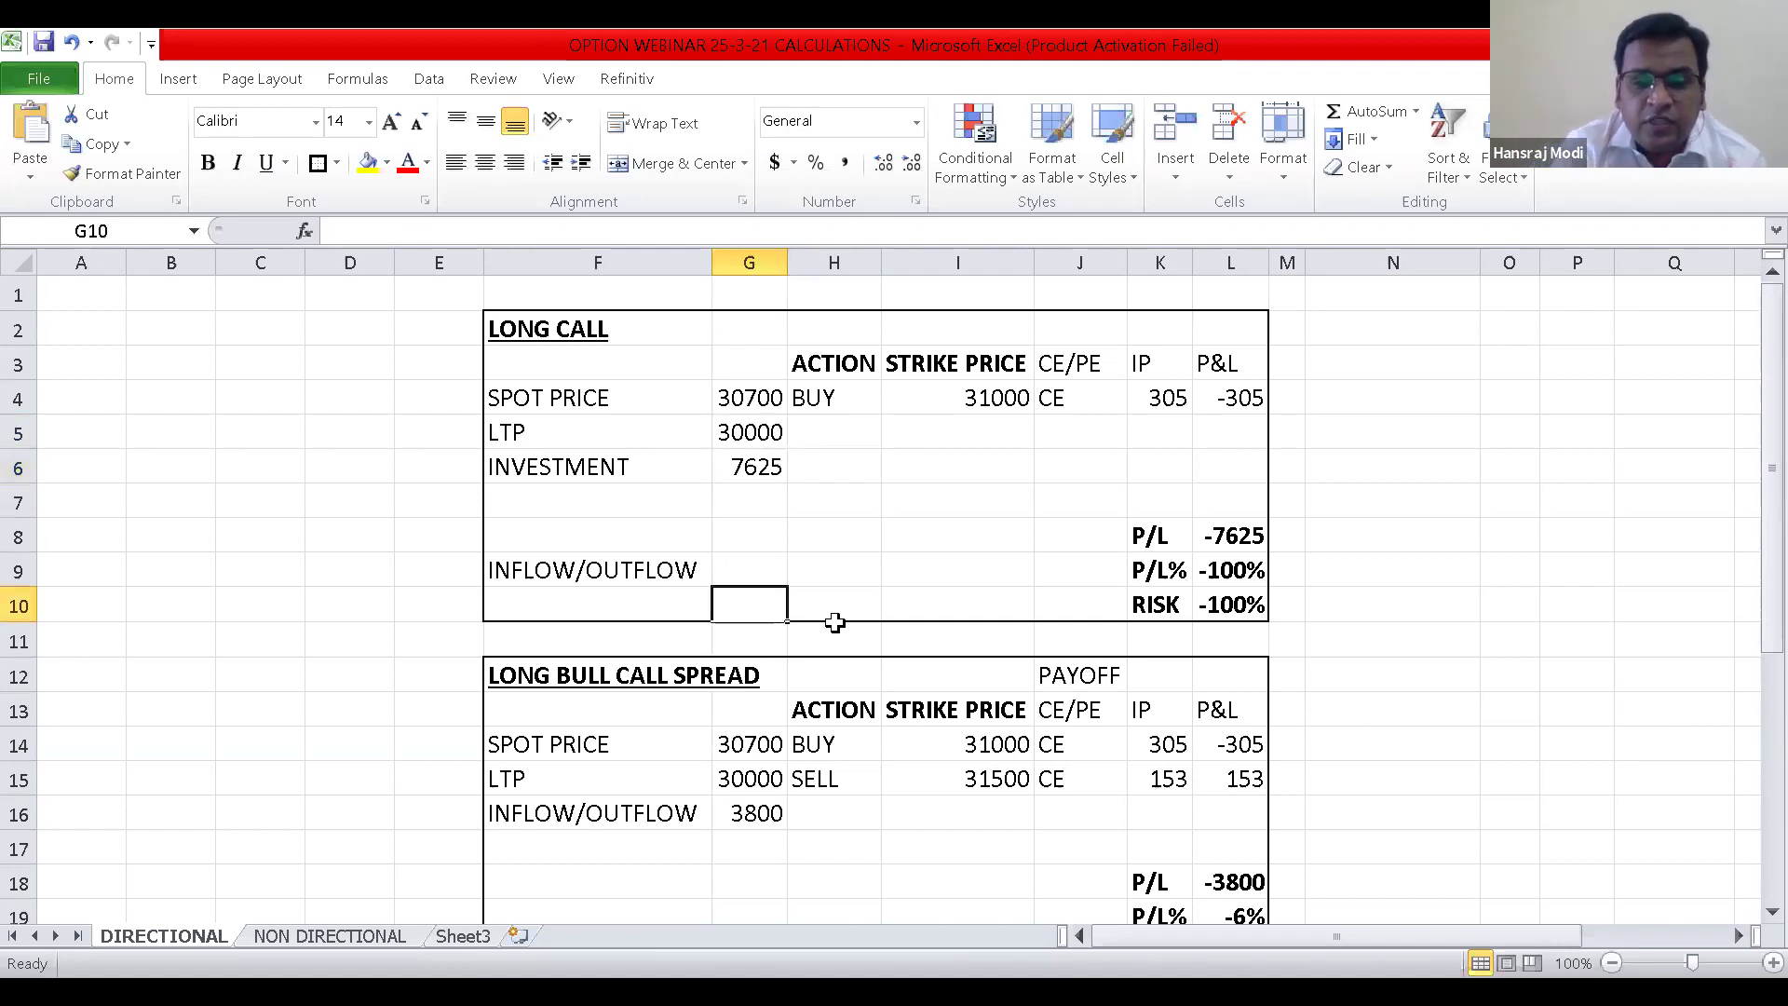
Set the LTP in the Long Call block to 32000.
key("Right")
key("Right")
key("Right")
key("Right")
key("Right")
key("Up")
key("Up")
key("Up")
key("Up")
key("Up")
key("Left")
key("Left")
key("Left")
key("Left")
key("Left")
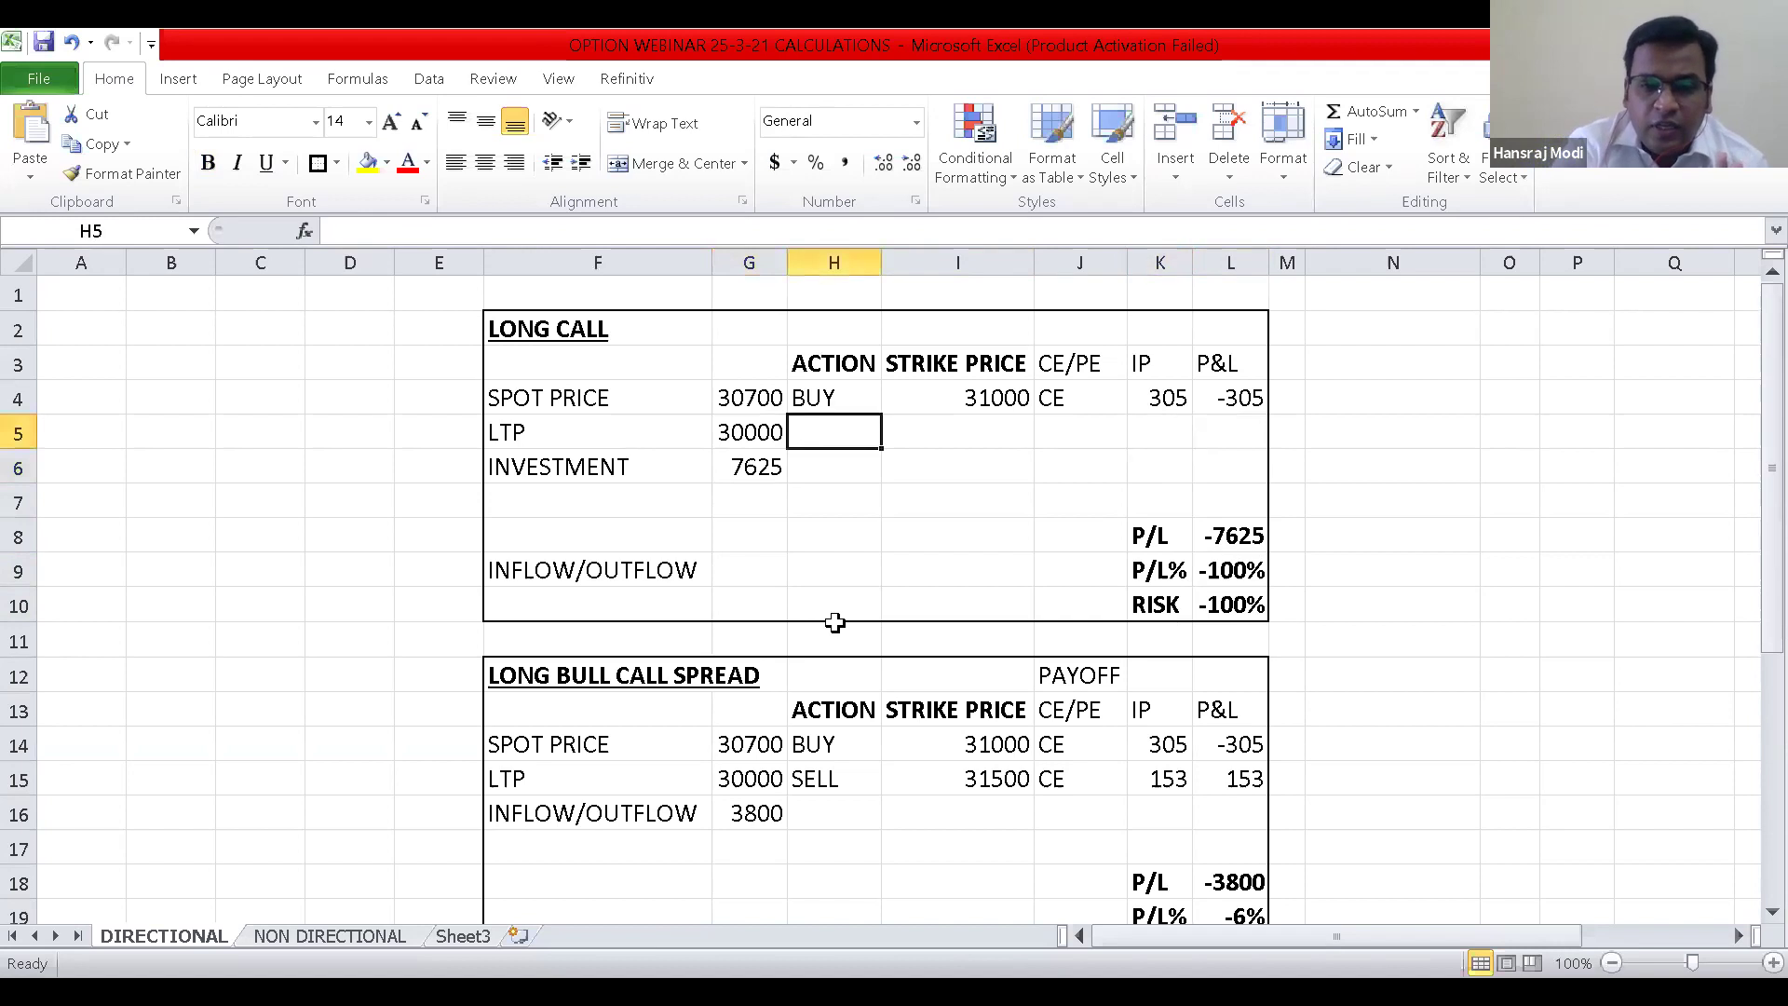
type("320000")
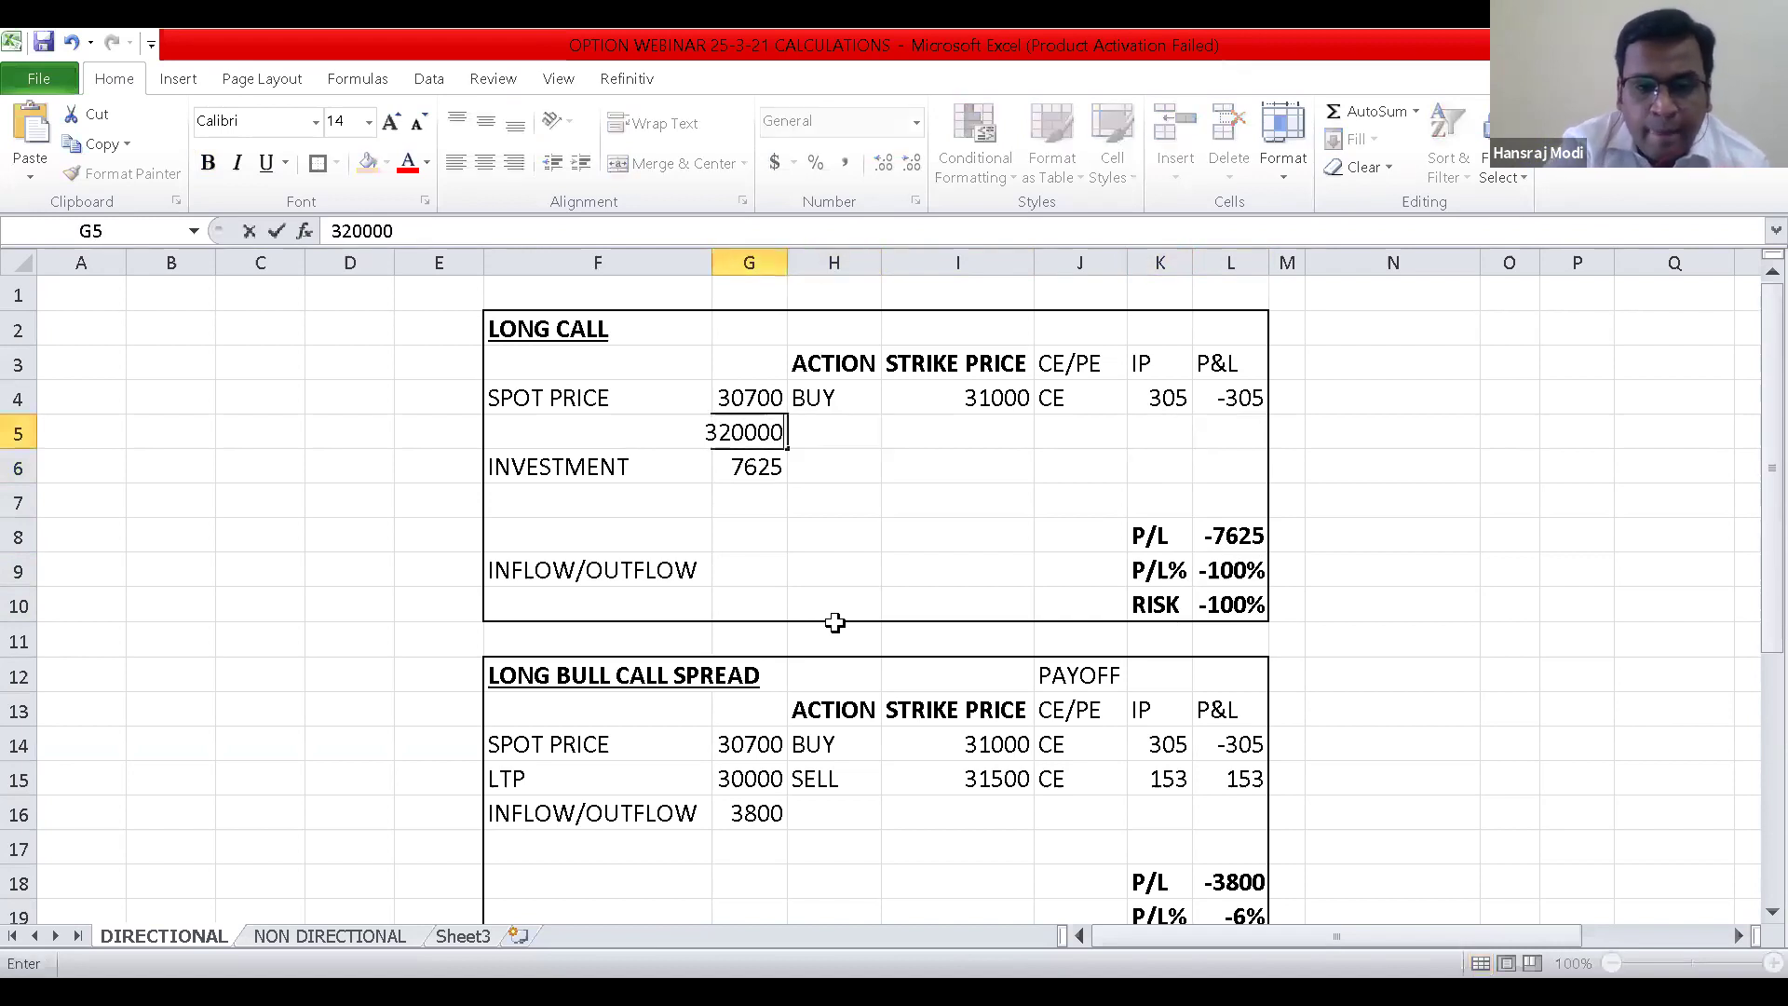
key("Return")
key("Up")
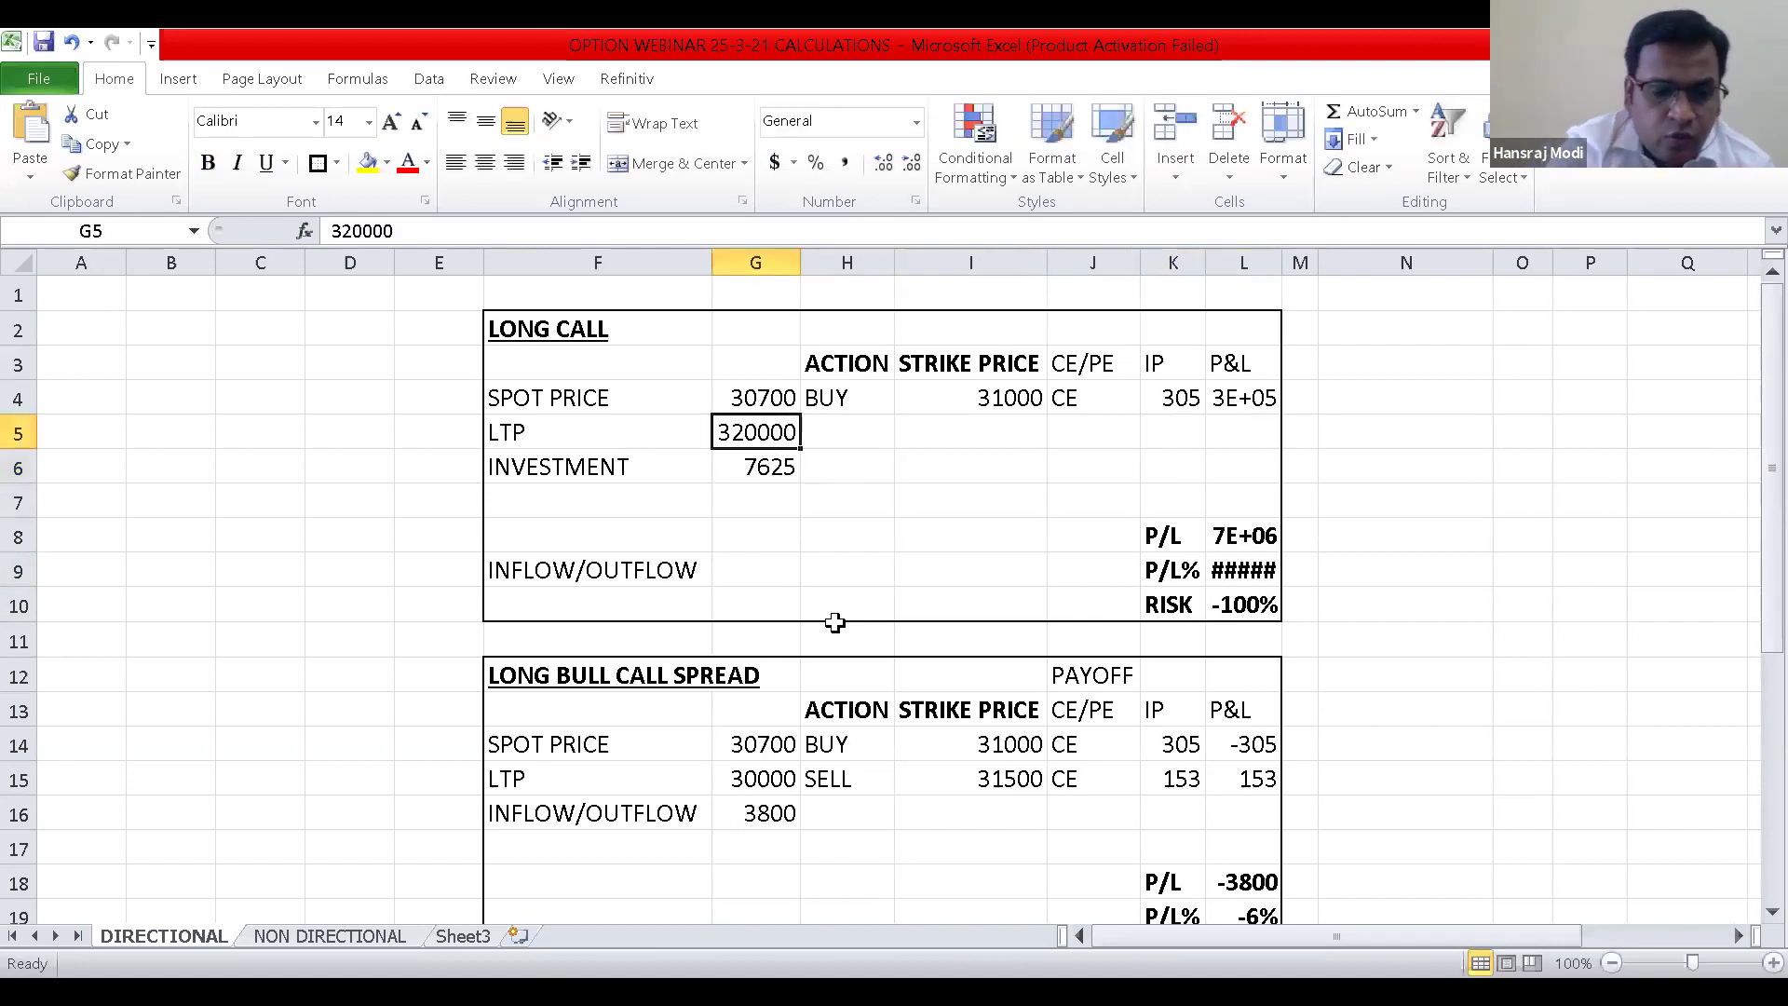
key("F2")
key("BackSpace")
key("Return")
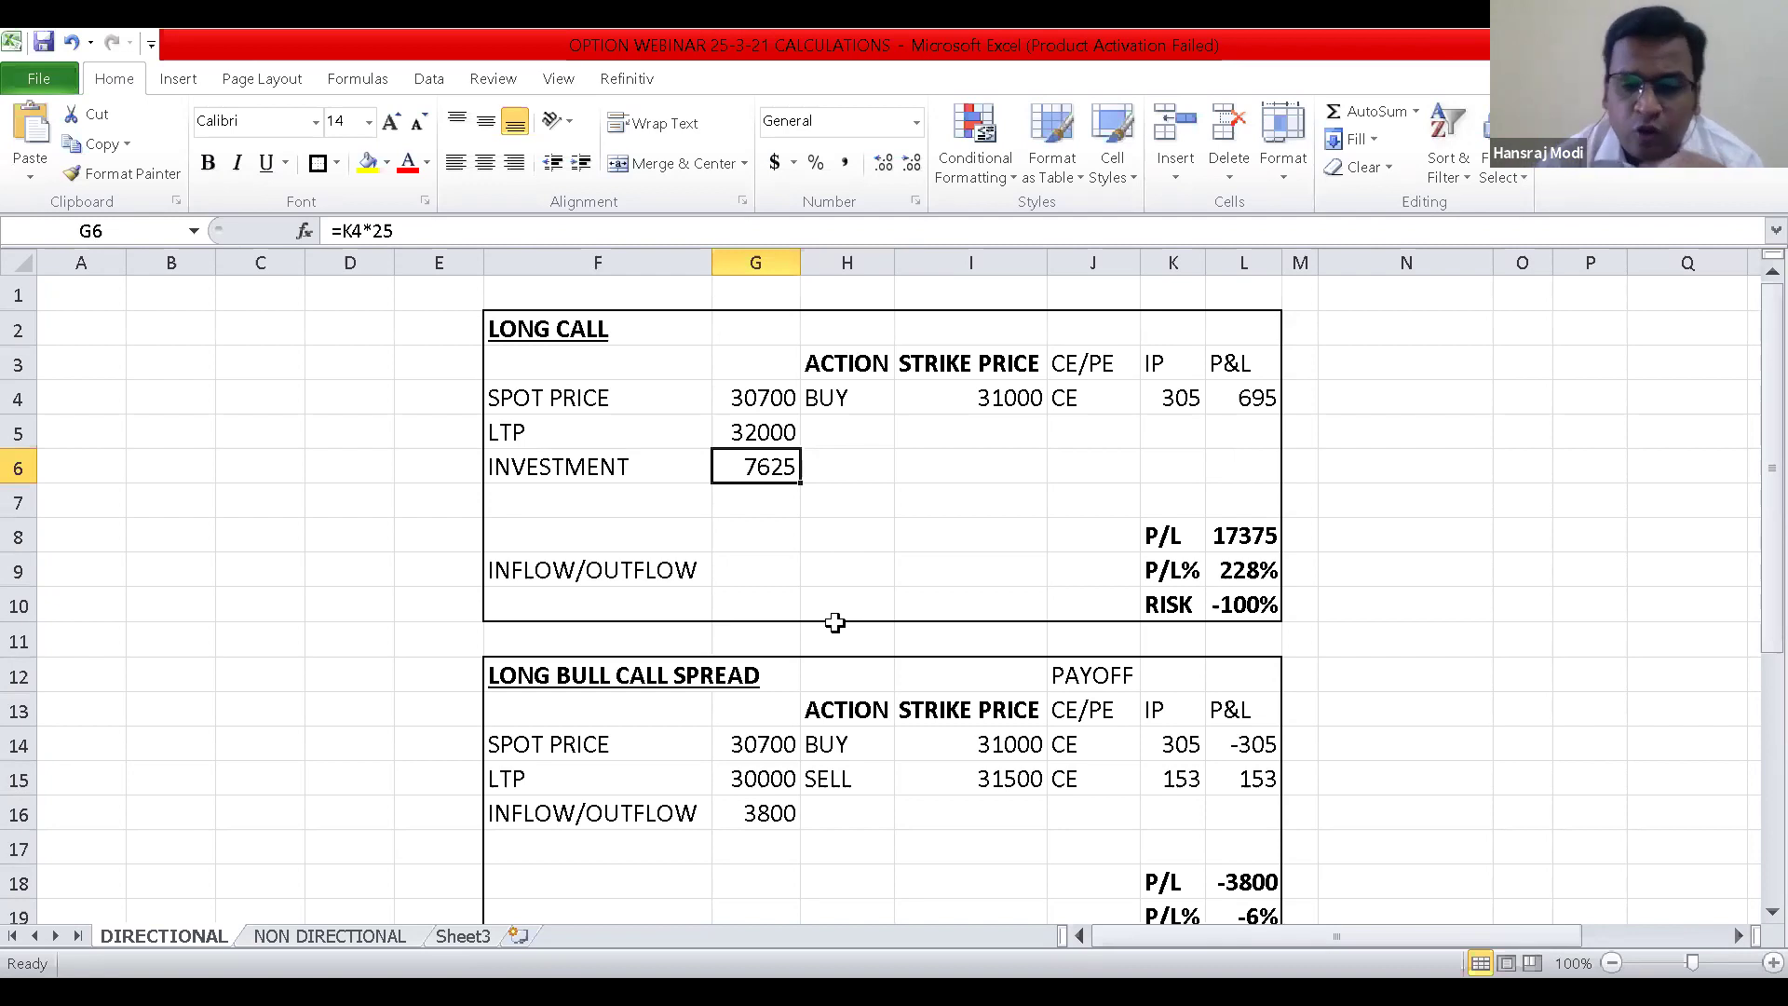
Check the RISK percentage cell and its formula in the Long Call block.
key("Down")
key("Down")
key("Down")
key("Down")
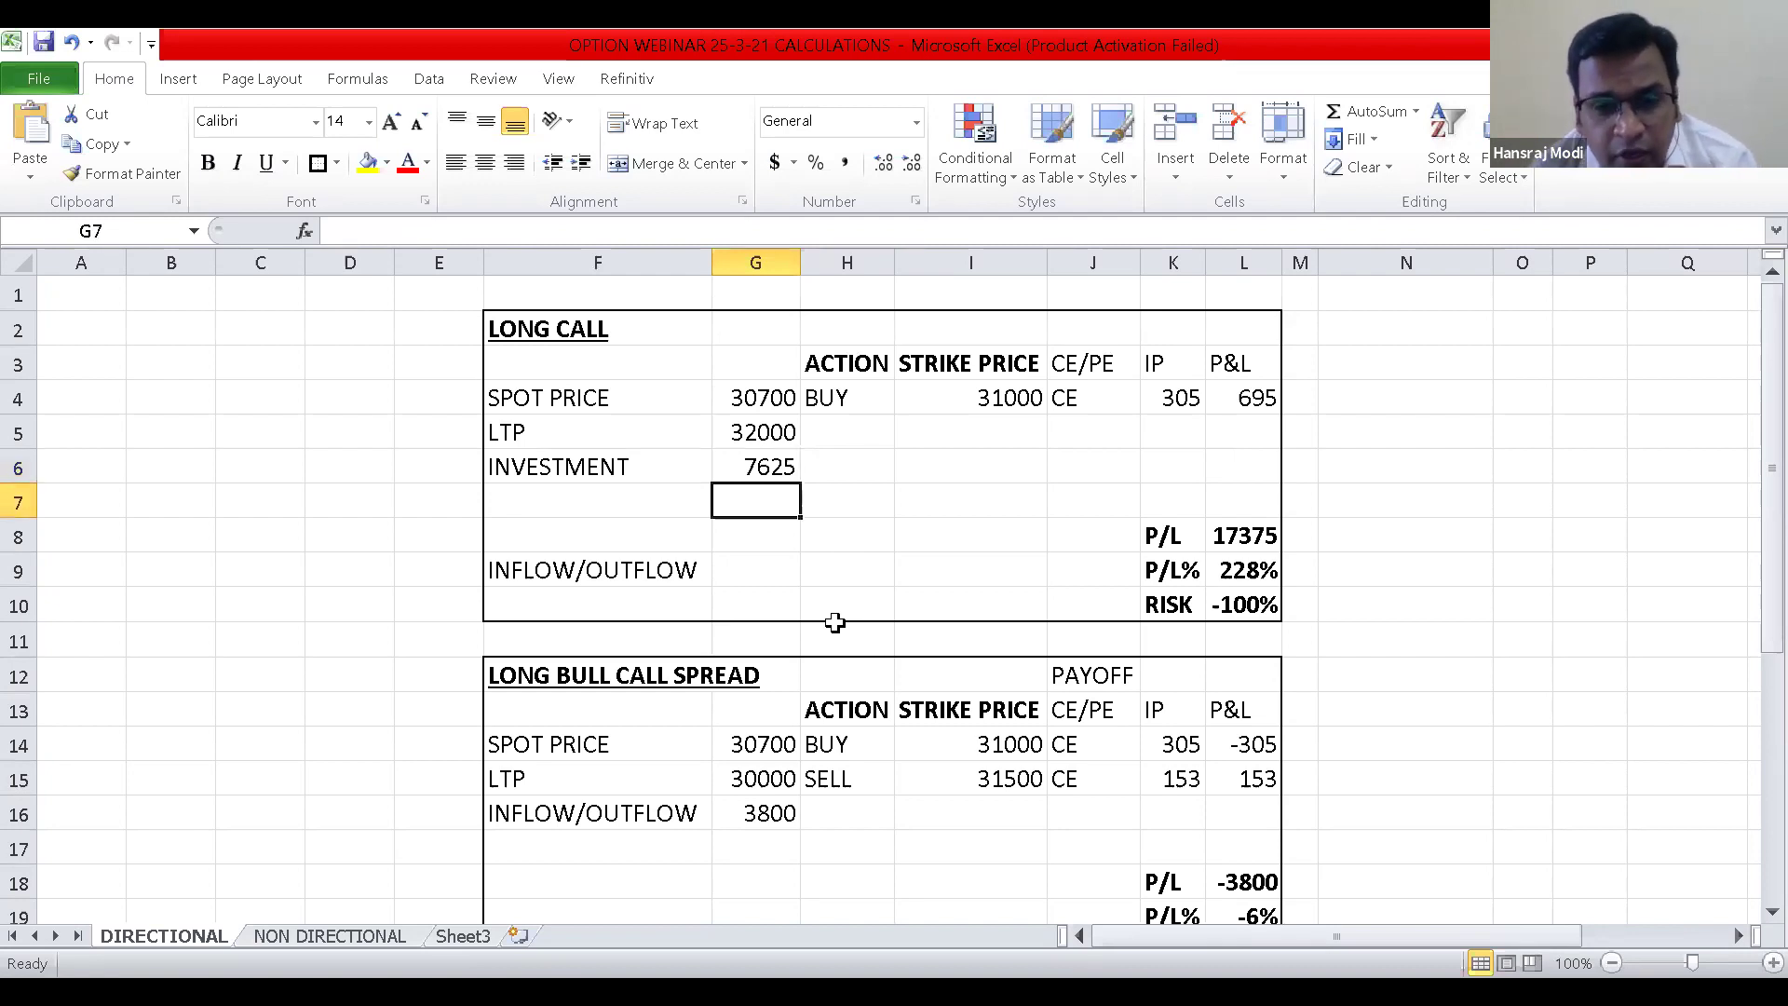
key("Right")
key("Right")
key("Right")
key("Right")
key("Right")
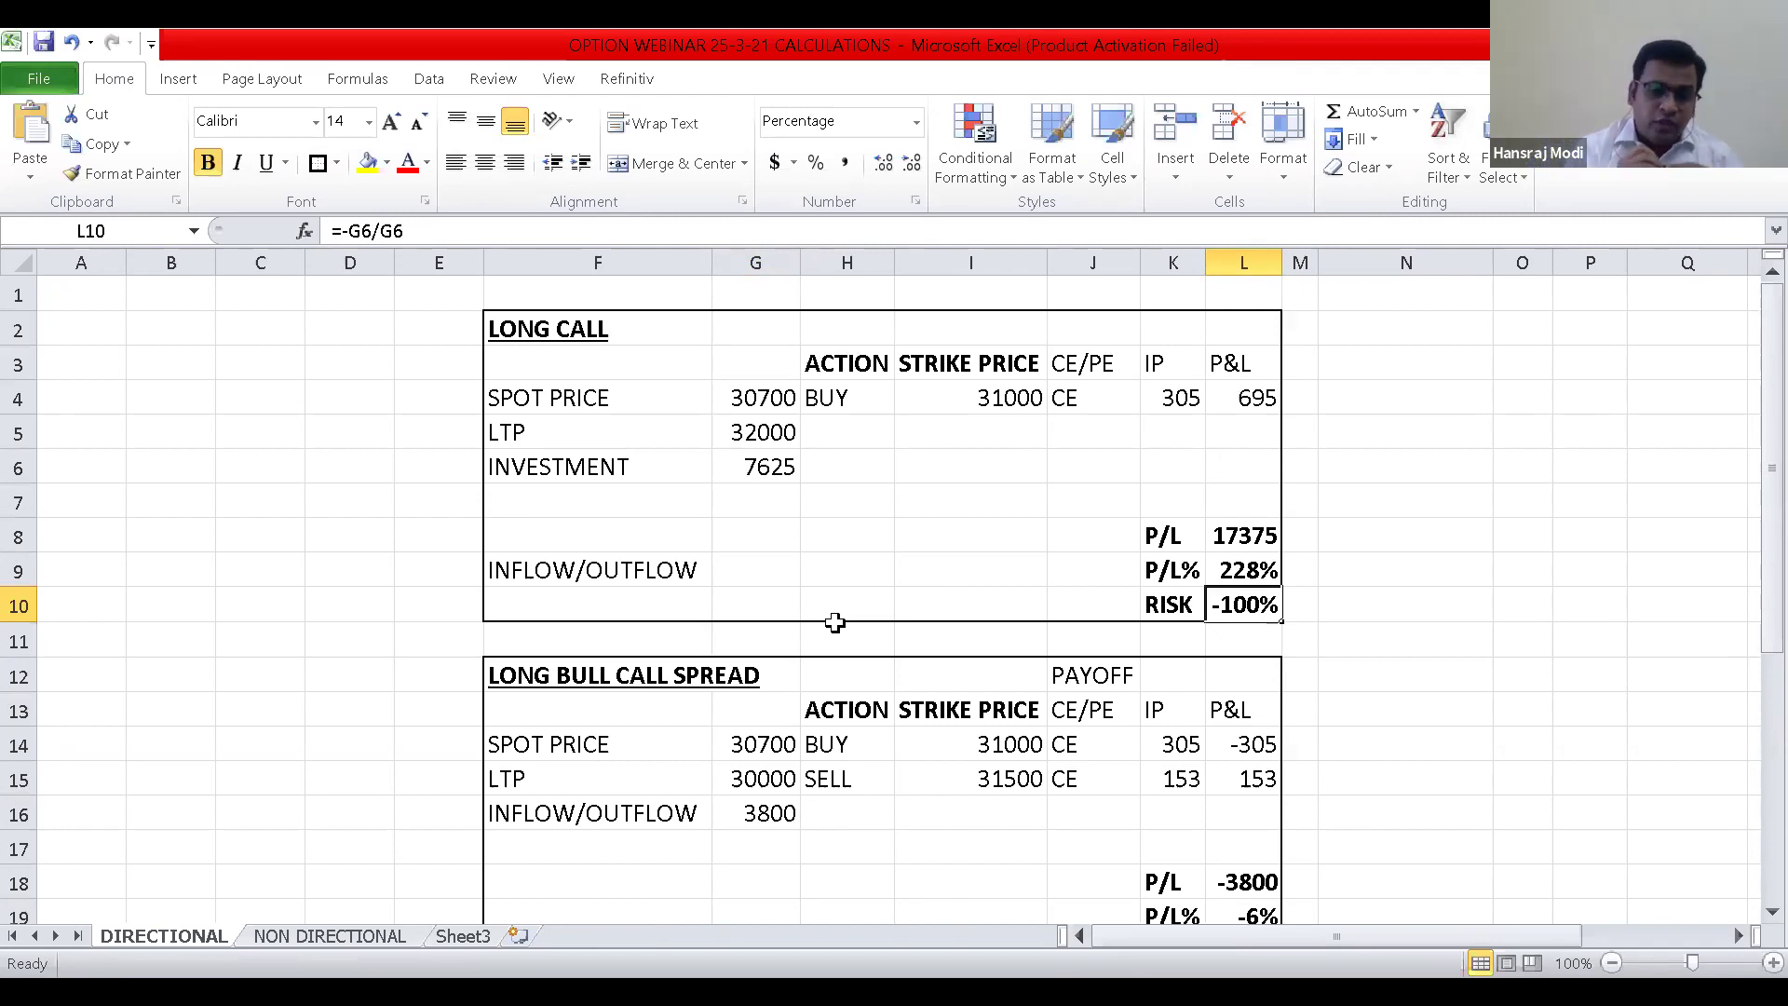
Look over the Long Call block and the Long Bull Call Spread and Long Butterfly Strategy blocks below it.
left_click(880, 582)
key("Down")
key("Down")
key("Down")
key("Down")
key("Down")
key("Down")
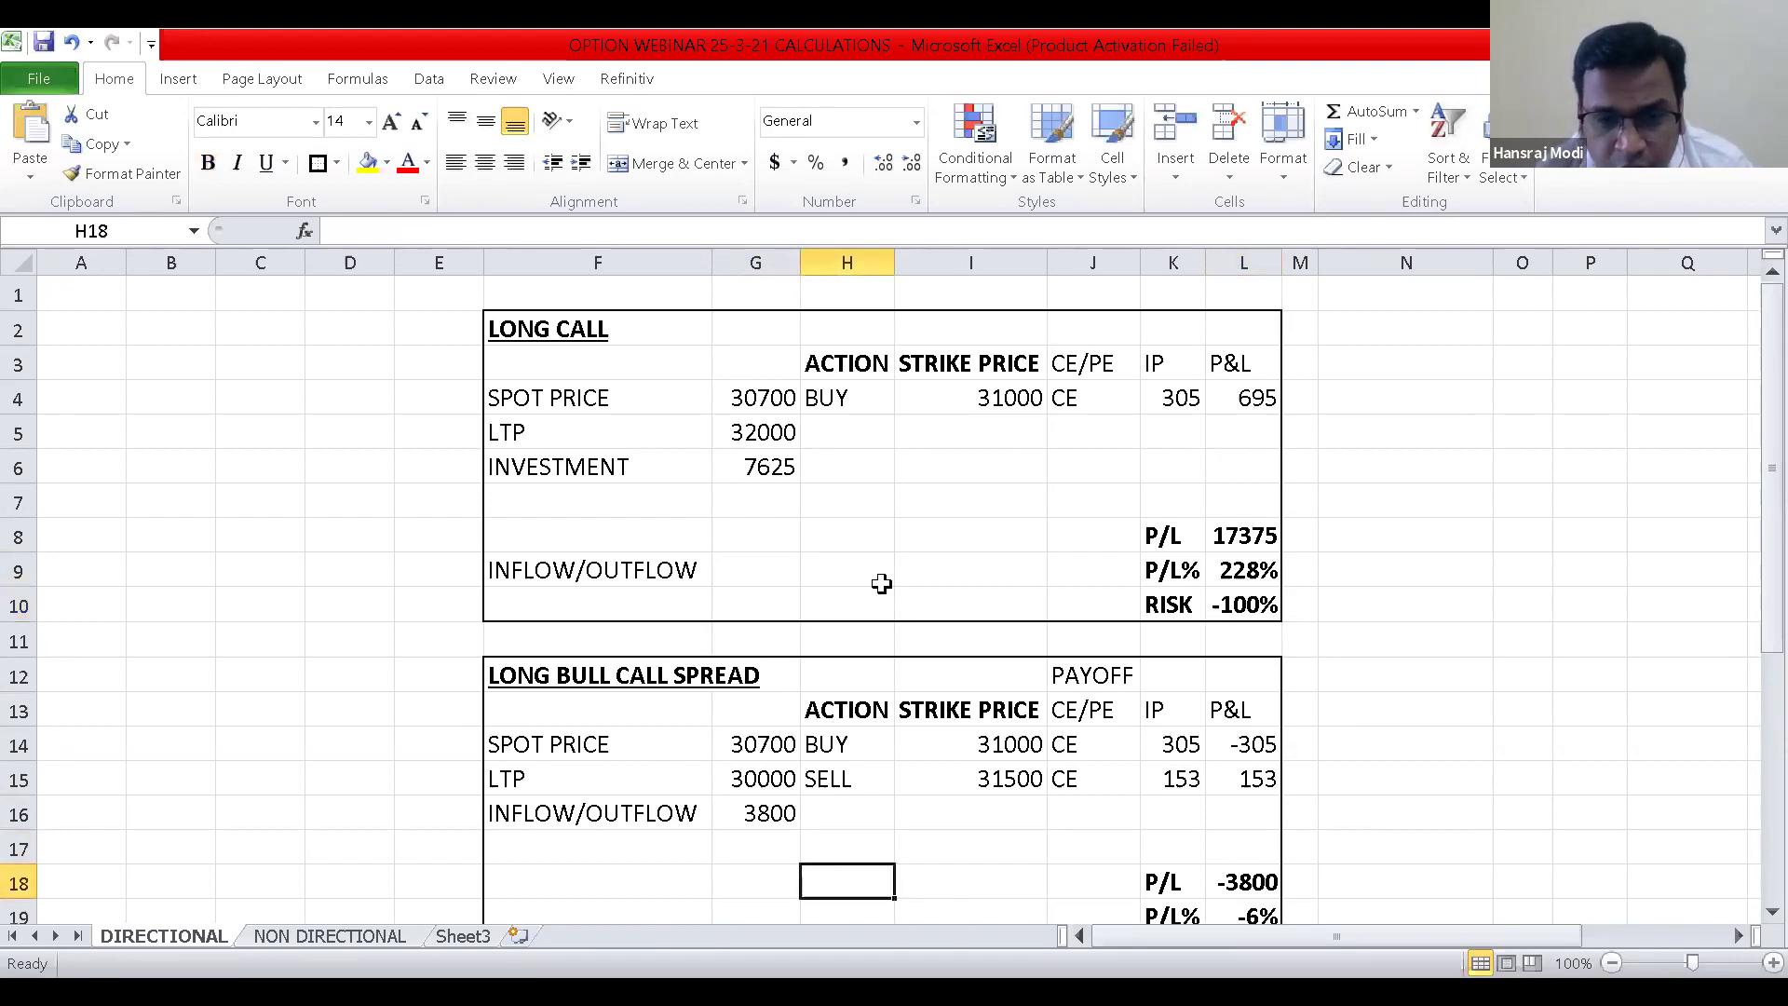
key("Down")
key("Down")
key("Up")
key("Up")
key("Up")
key("Up")
key("Up")
key("Up")
key("Up")
key("Up")
key("Up")
key("Up")
key("Up")
key("Up")
key("Up")
key("Up")
key("Up")
key("Up")
key("Up")
key("Up")
key("Up")
key("Up")
key("Up")
key("Up")
key("Up")
key("Up")
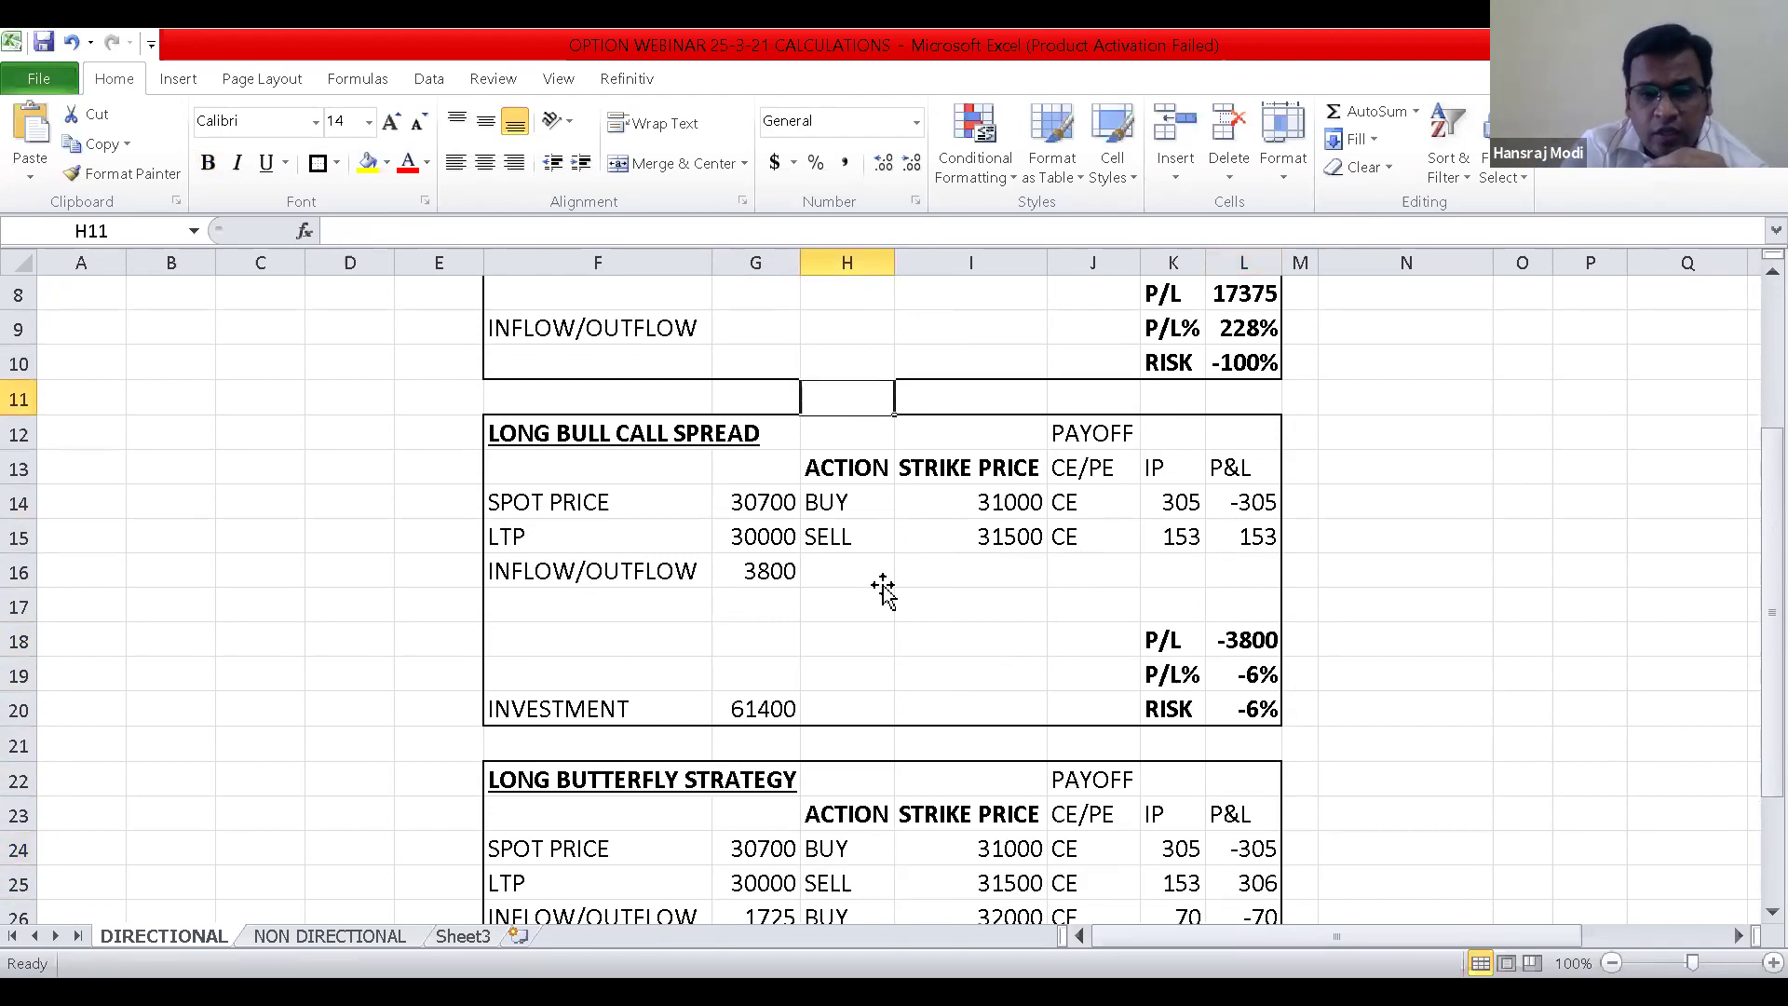
key("Down")
key("Down")
key("Down")
key("Down")
key("Down")
key("Down")
key("Down")
key("Down")
key("Down")
key("Down")
key("Down")
key("Down")
key("Down")
key("Down")
key("Down")
key("Down")
key("Down")
key("Down")
key("Down")
key("Down")
key("Down")
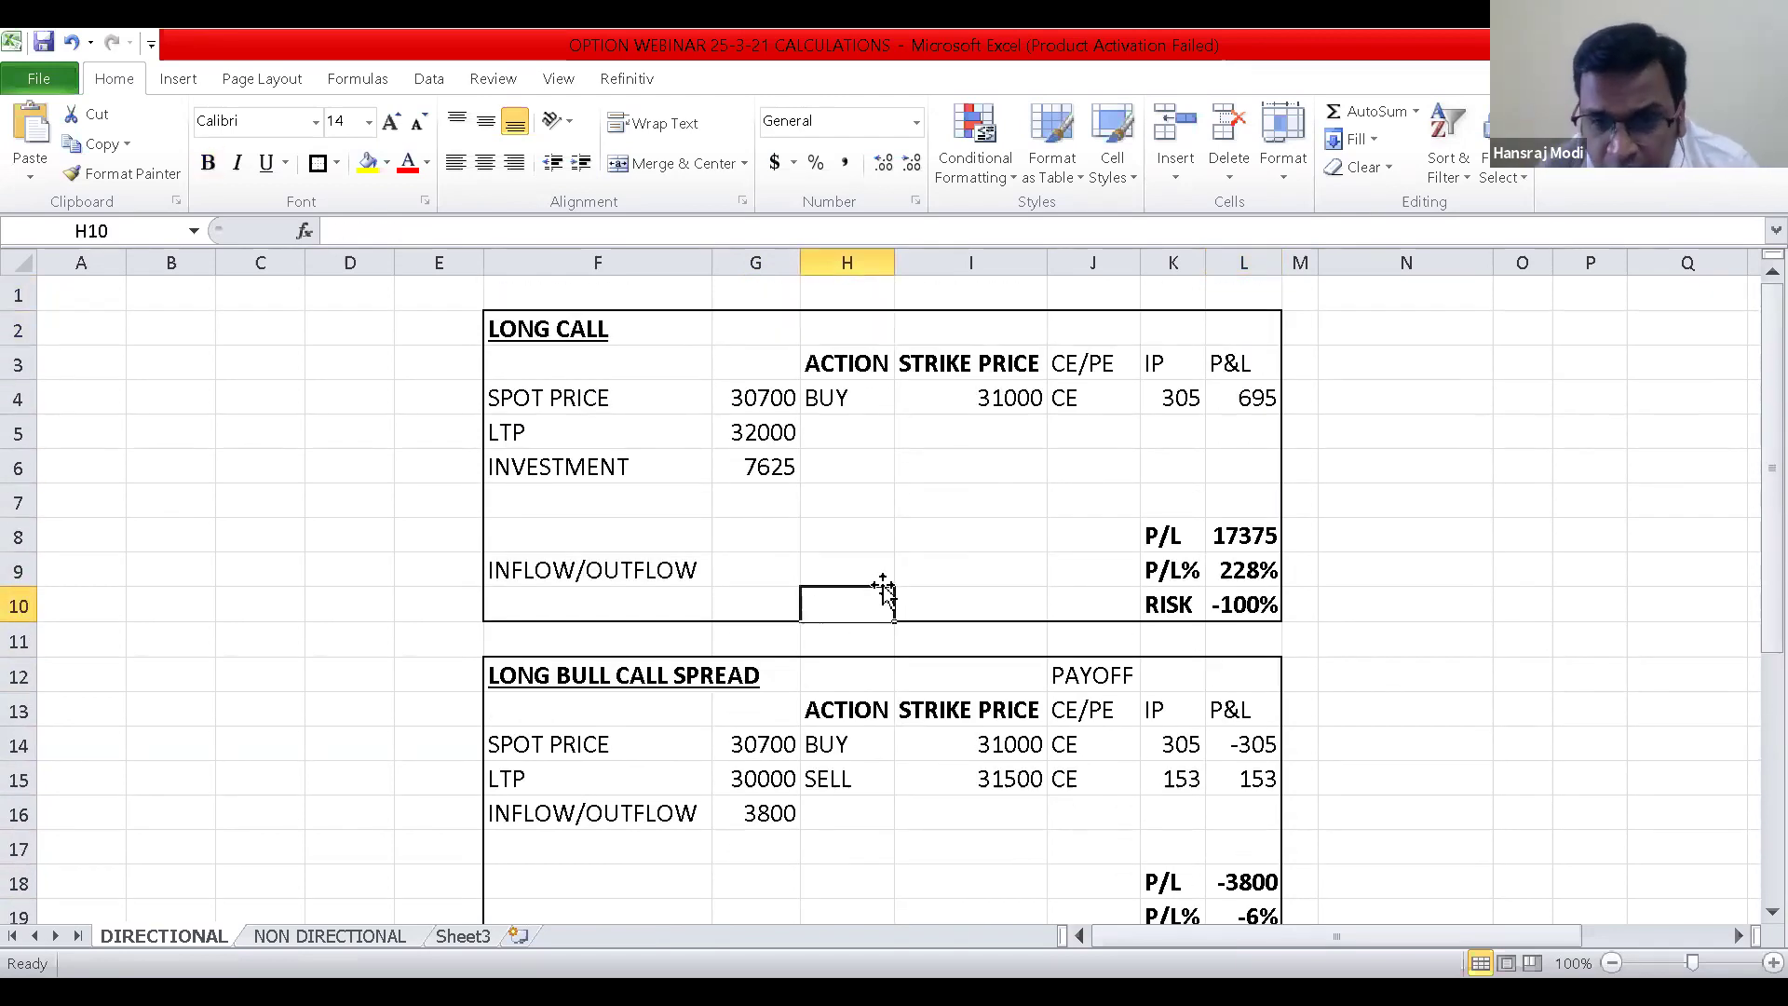
key("Down")
key("Down")
key("Up")
key("Up")
key("Up")
key("Up")
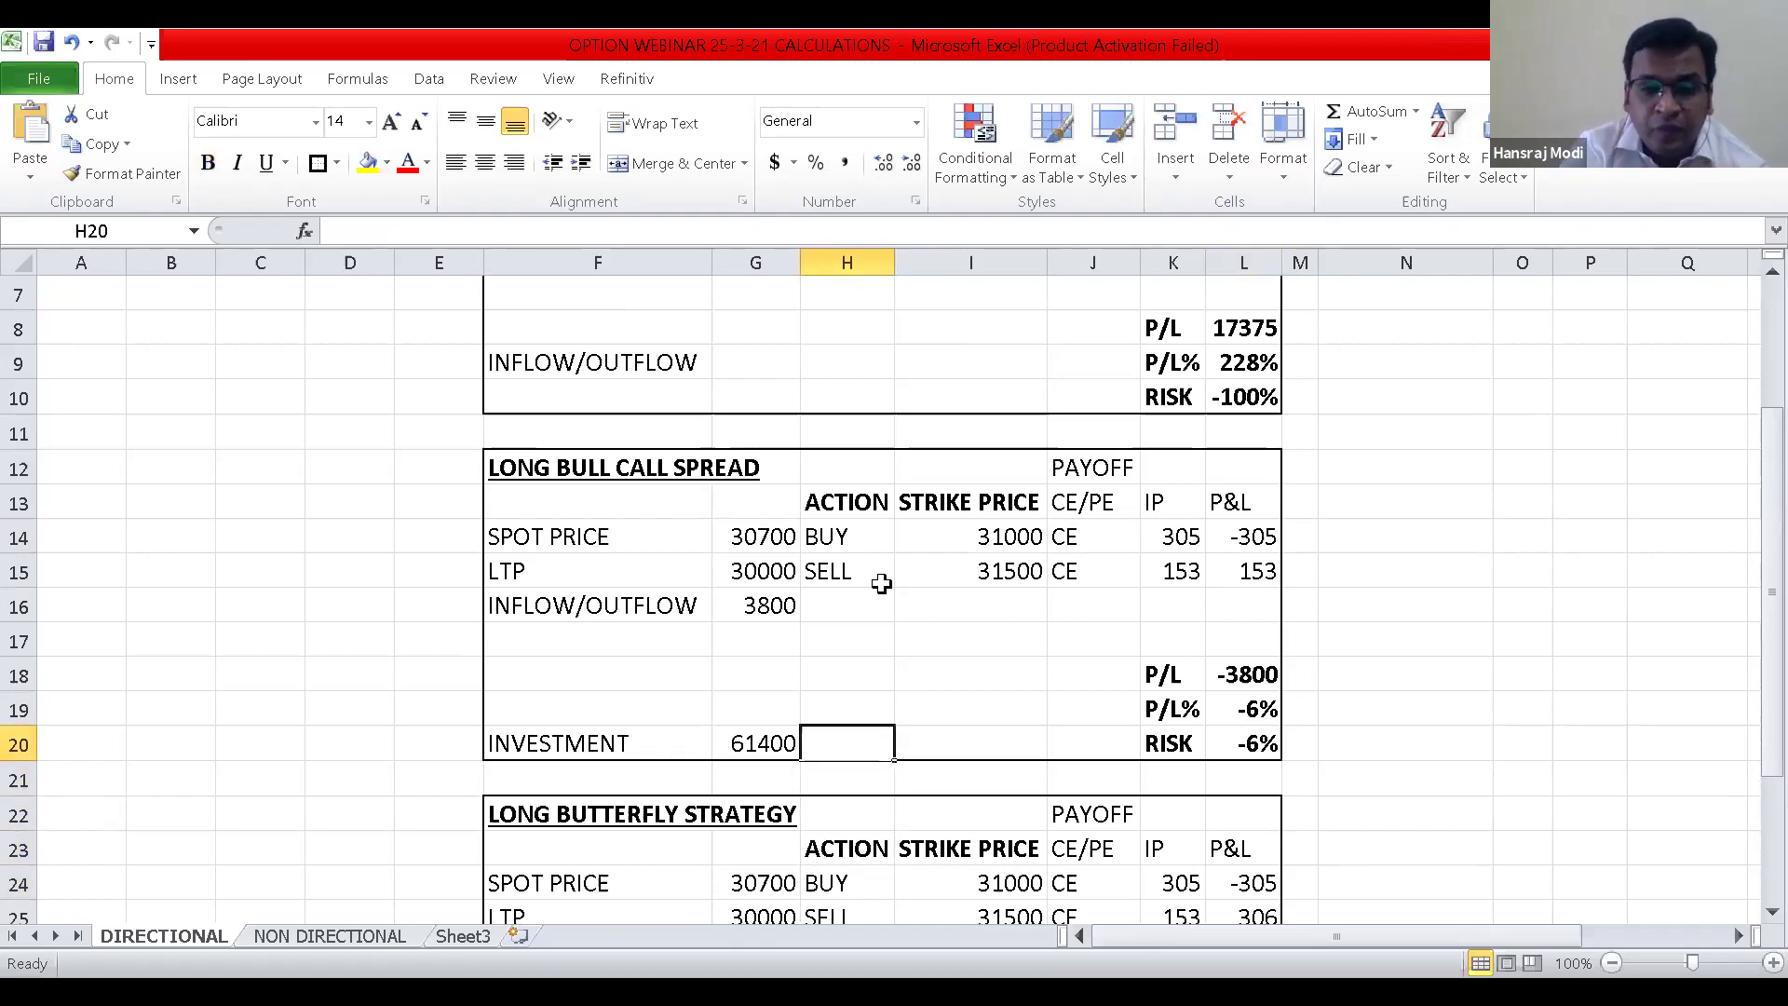
key("Up")
key("Up")
key("Up")
key("Up")
key("Up")
key("Down")
key("Down")
key("Down")
key("Down")
key("Down")
key("Down")
key("Down")
key("Down")
key("Down")
key("Down")
key("Down")
key("Down")
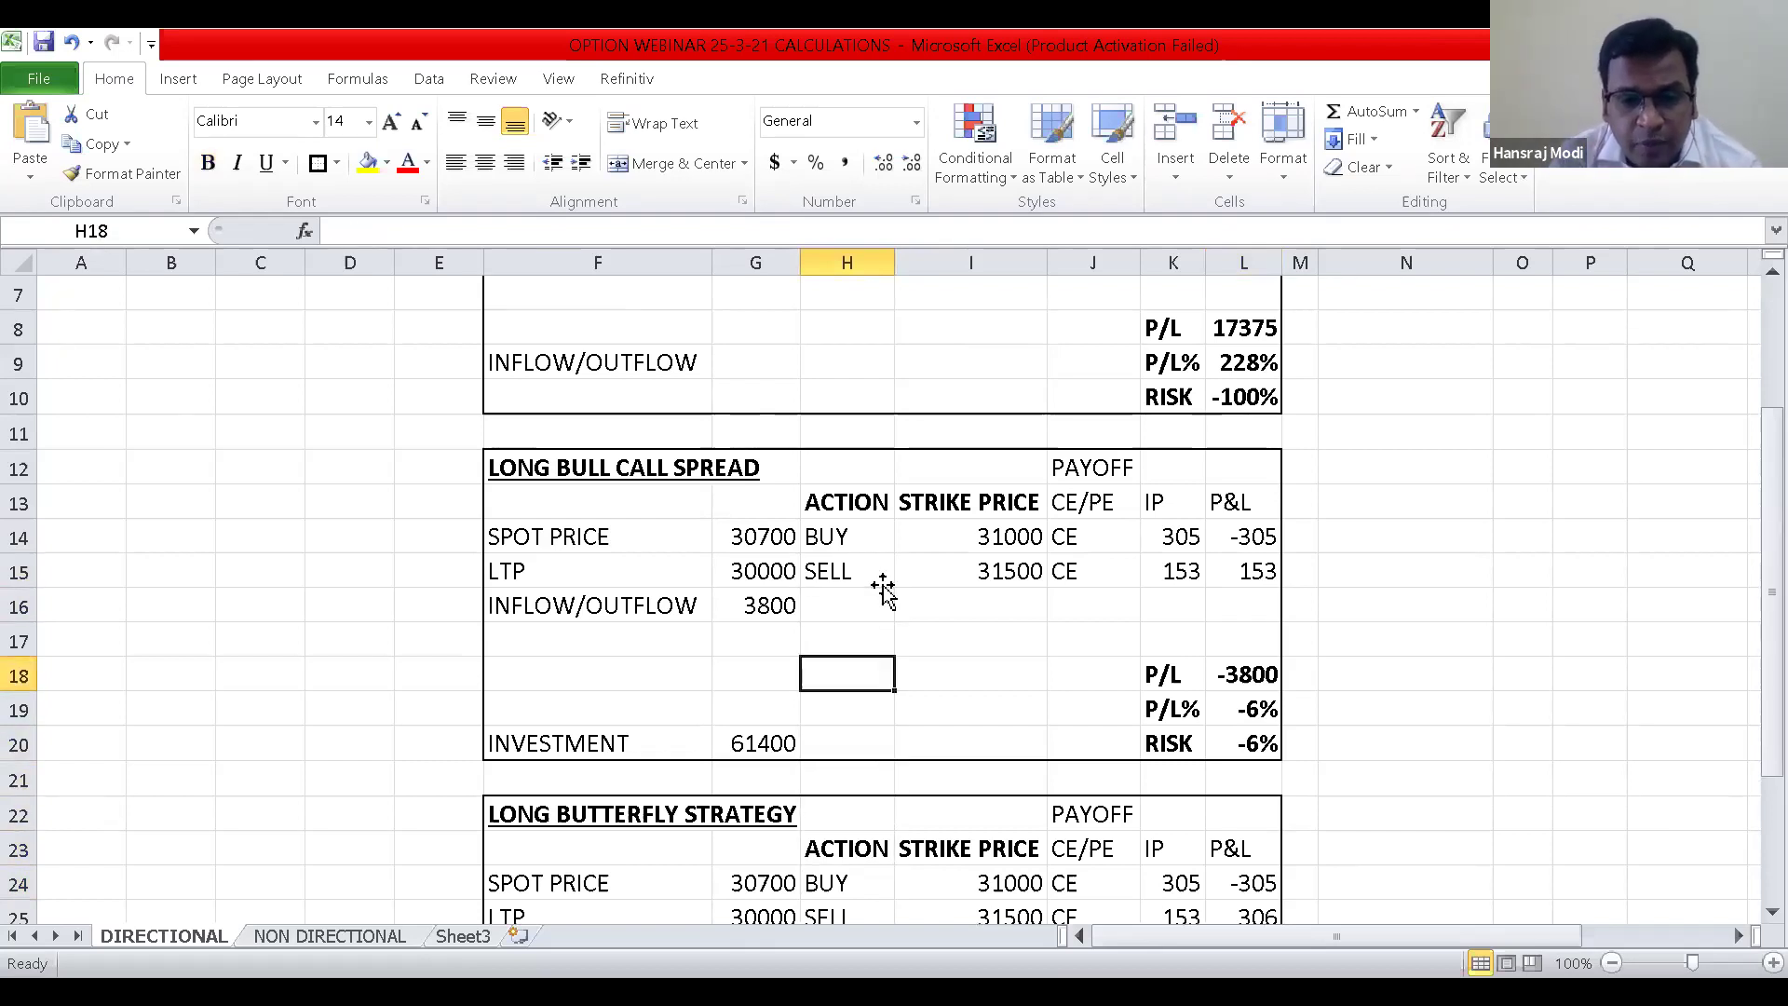
Examine the actions and strike prices of the buy and sell legs in the Long Bull Call Spread block.
key("Up")
key("Up")
key("Up")
key("Up")
key("Up")
key("Up")
key("Up")
key("Up")
key("Up")
key("Up")
key("Up")
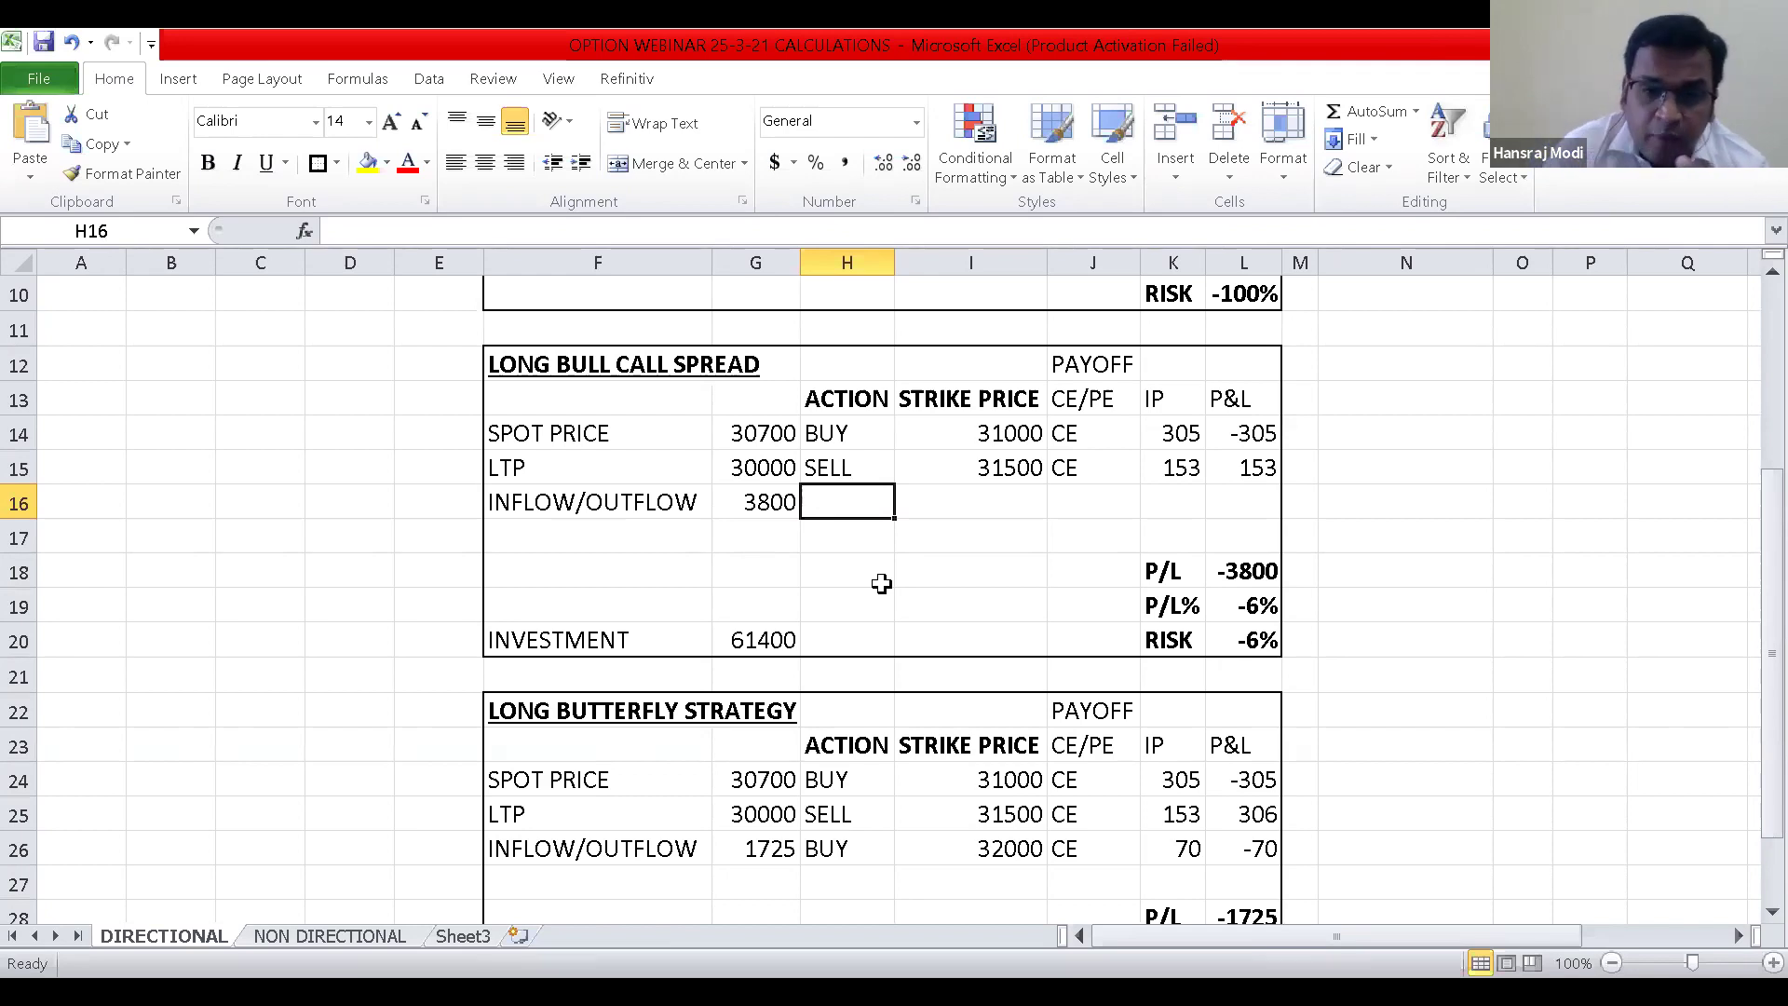
key("Up")
key("Up")
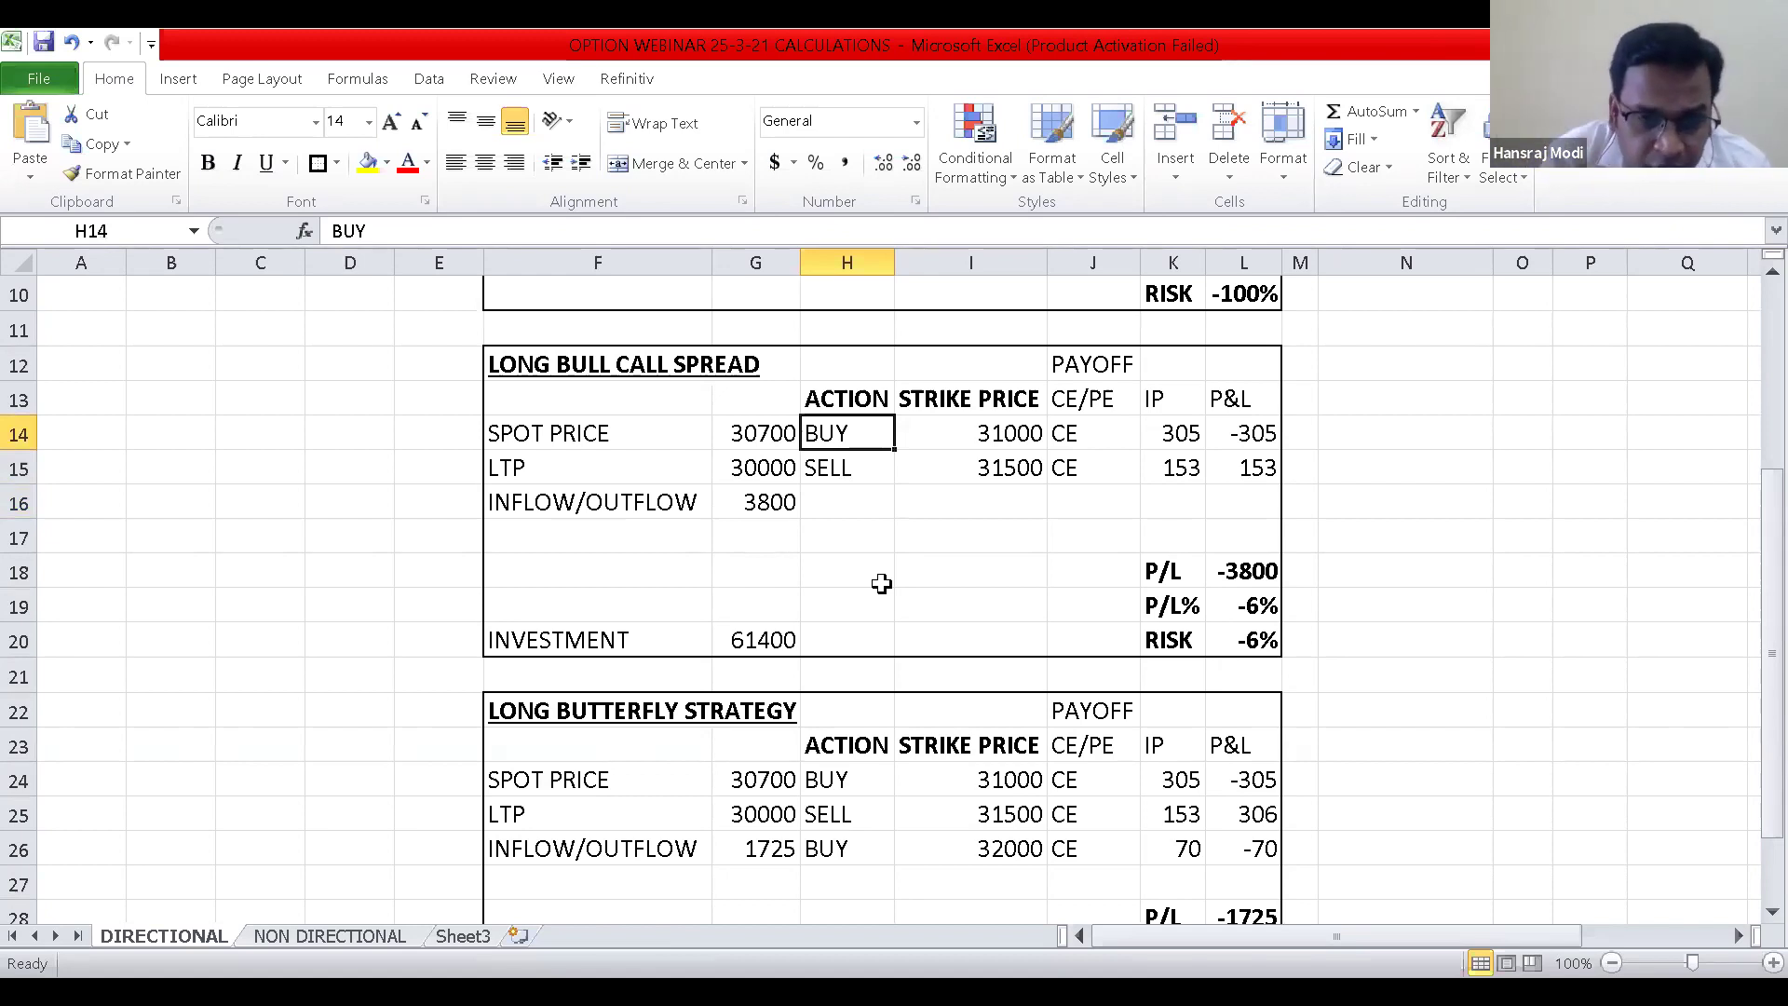
key("Down")
key("Right")
key("Up")
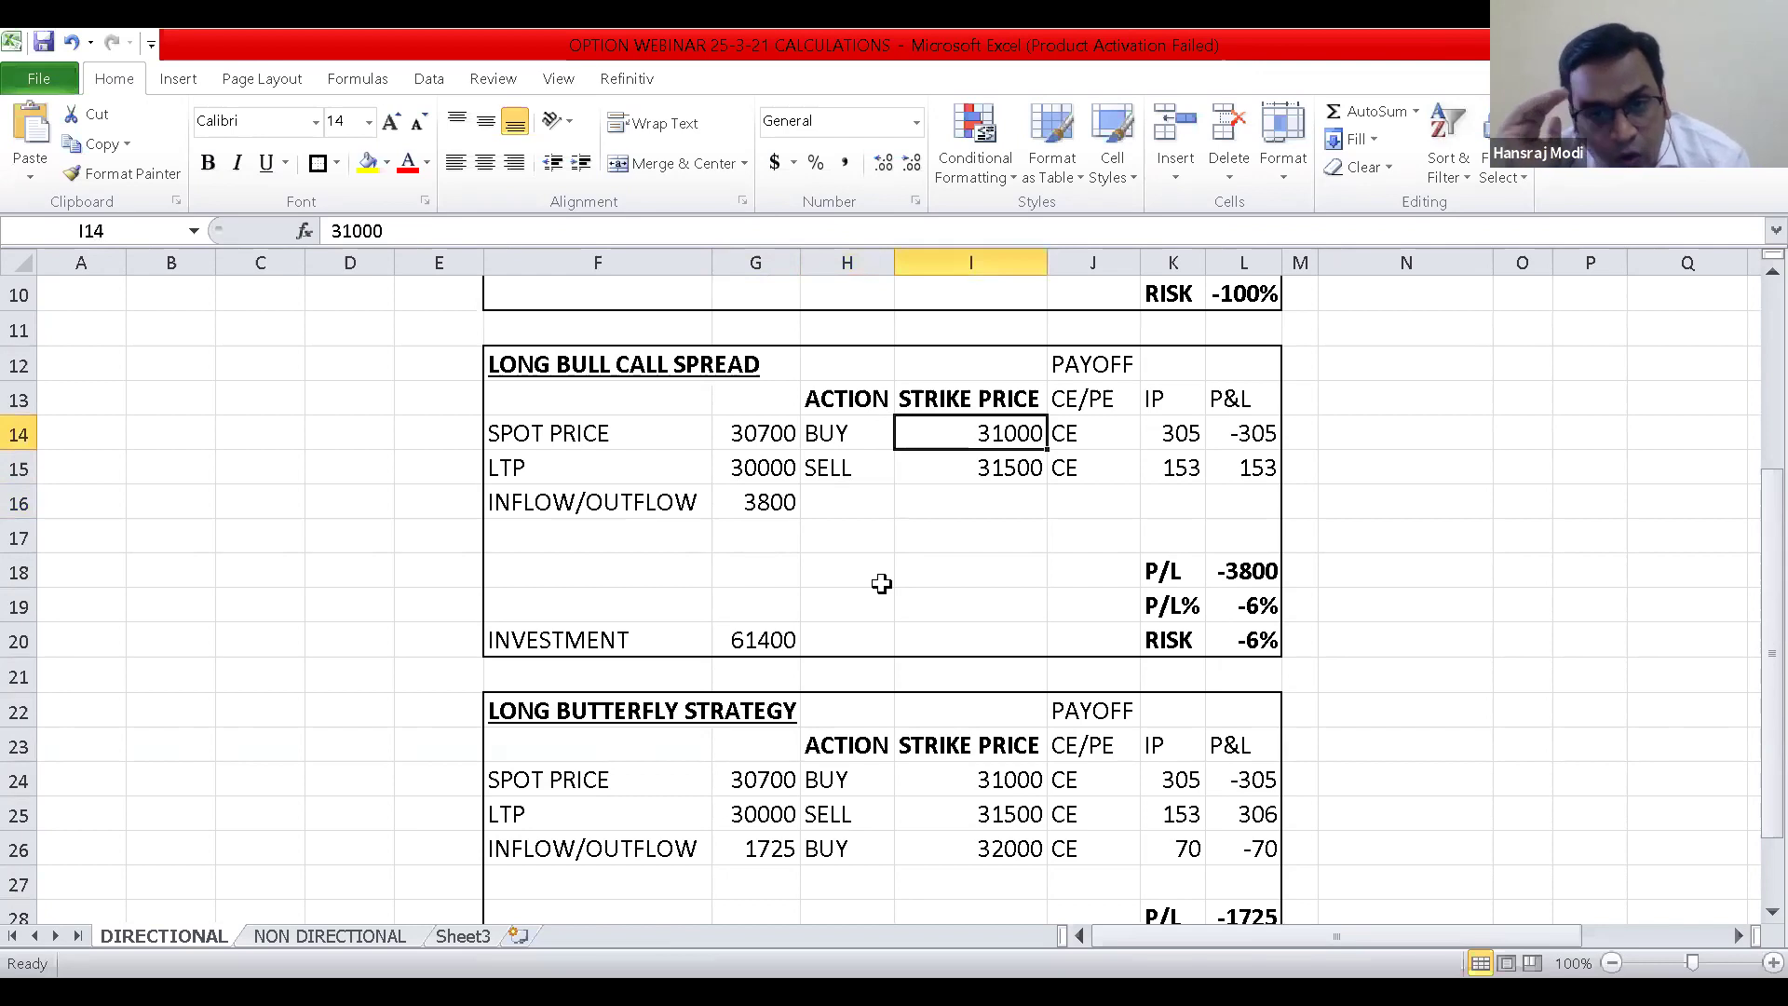
key("Down")
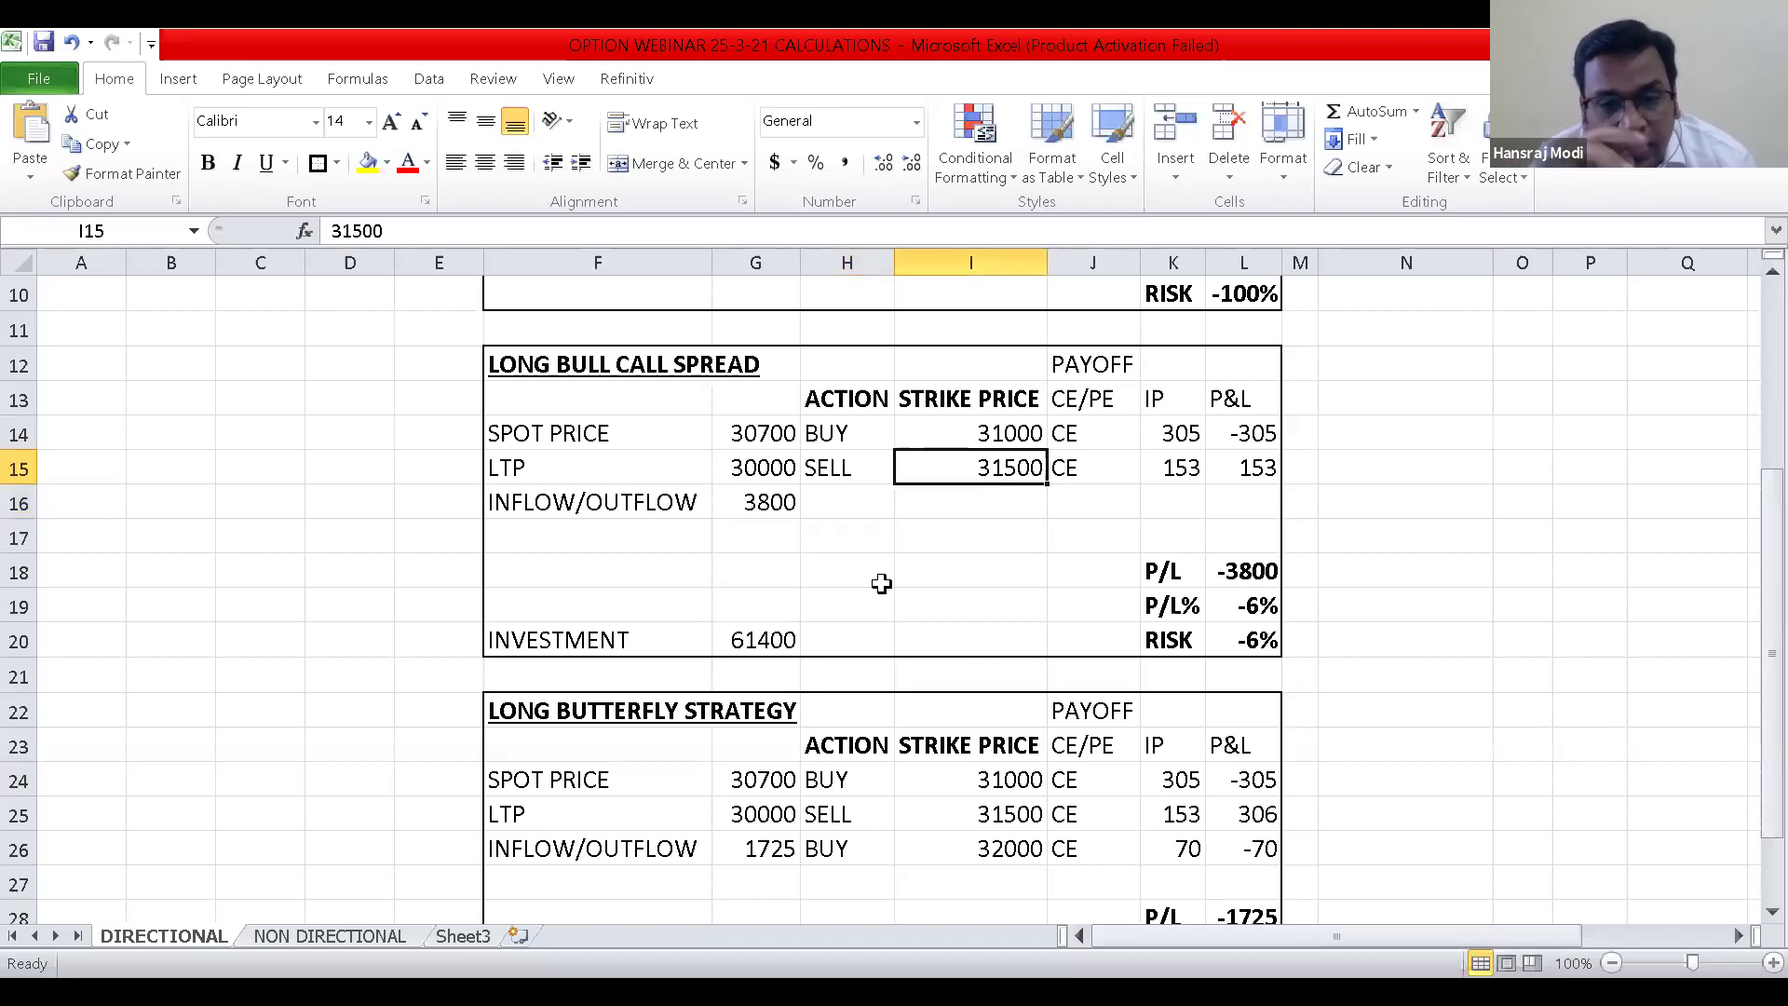
Return to the Long Call block and set its LTP to 28000.
key("Up")
key("Up")
key("Up")
key("Up")
key("Up")
key("Up")
key("Up")
key("Up")
key("Up")
key("Up")
key("Up")
key("Up")
key("Up")
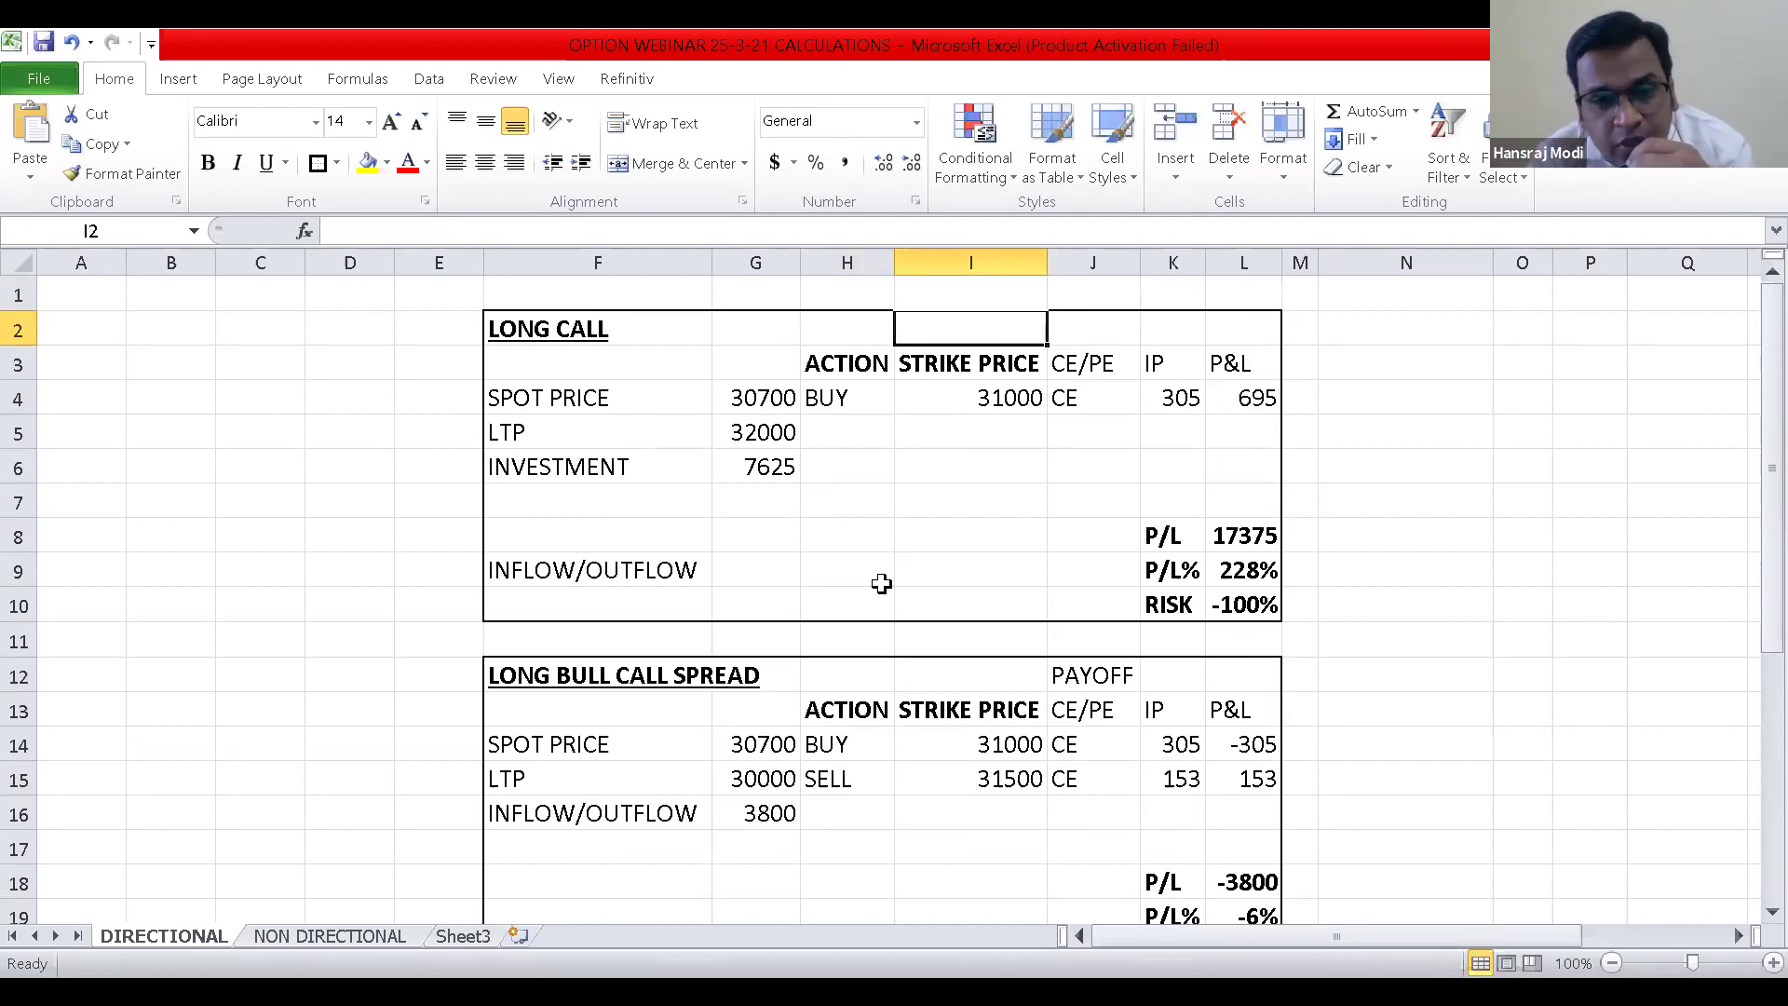
key("Down")
key("Down")
key("Down")
key("Down")
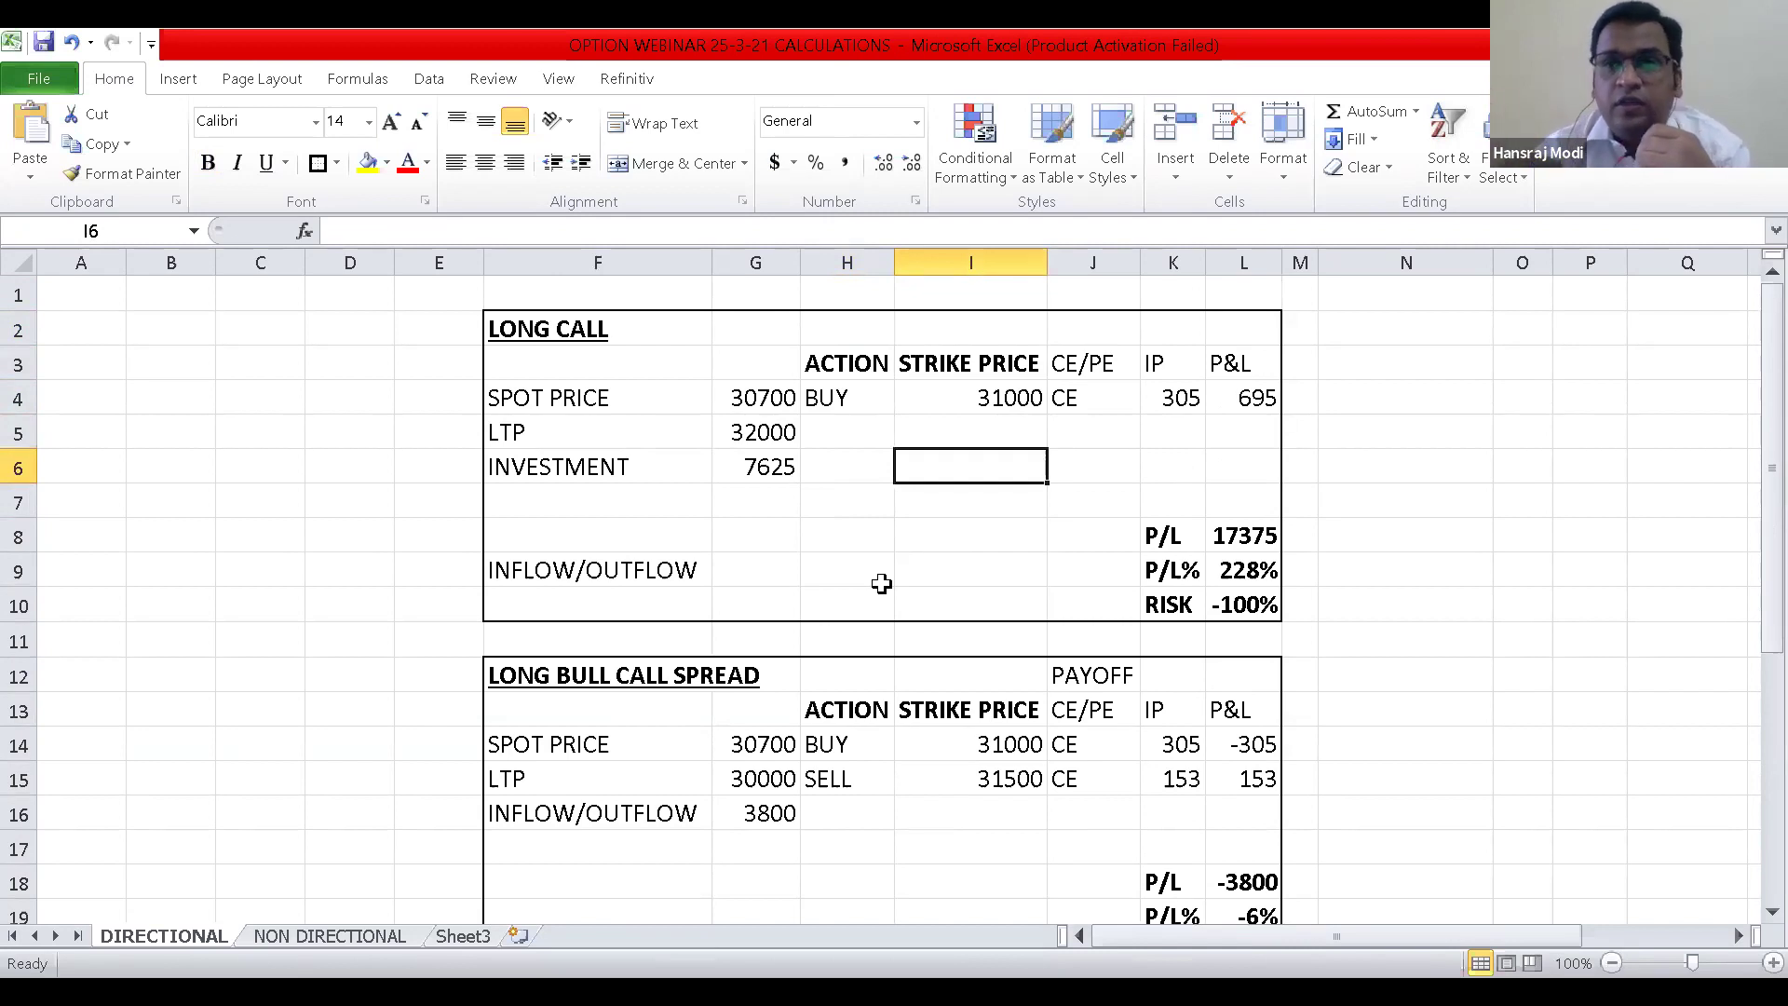
key("Left")
key("Left")
key("Up")
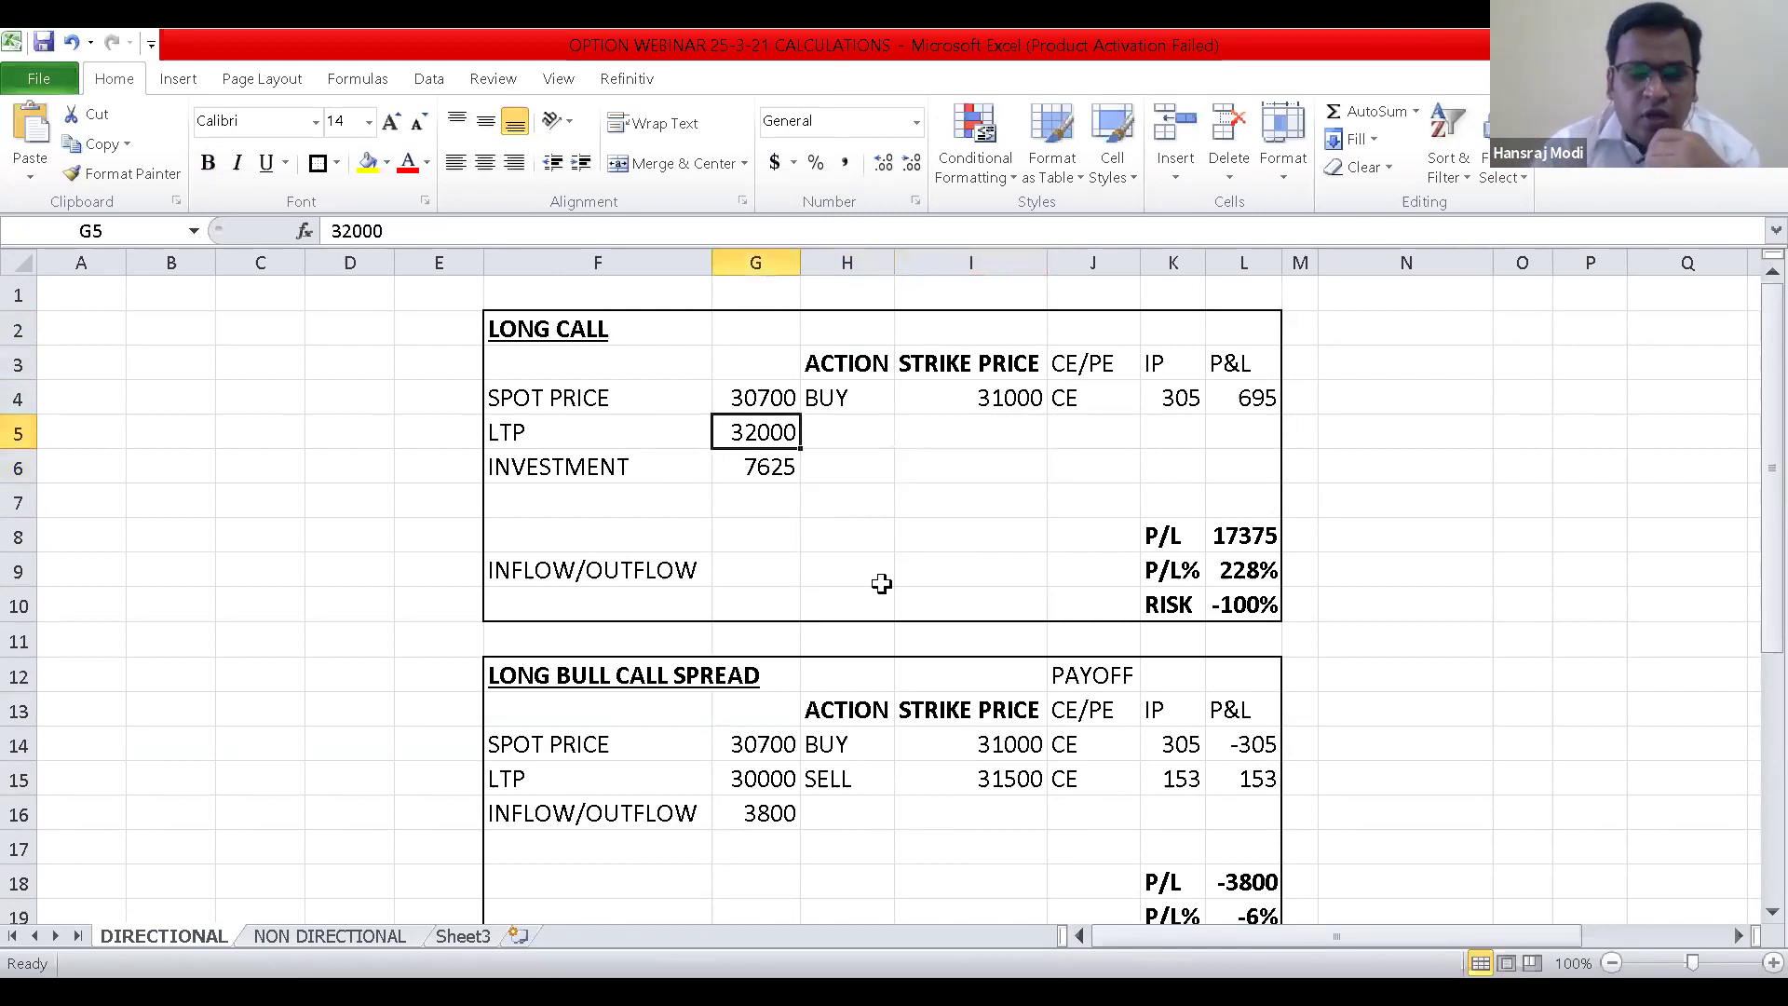
type("28000")
key("Return")
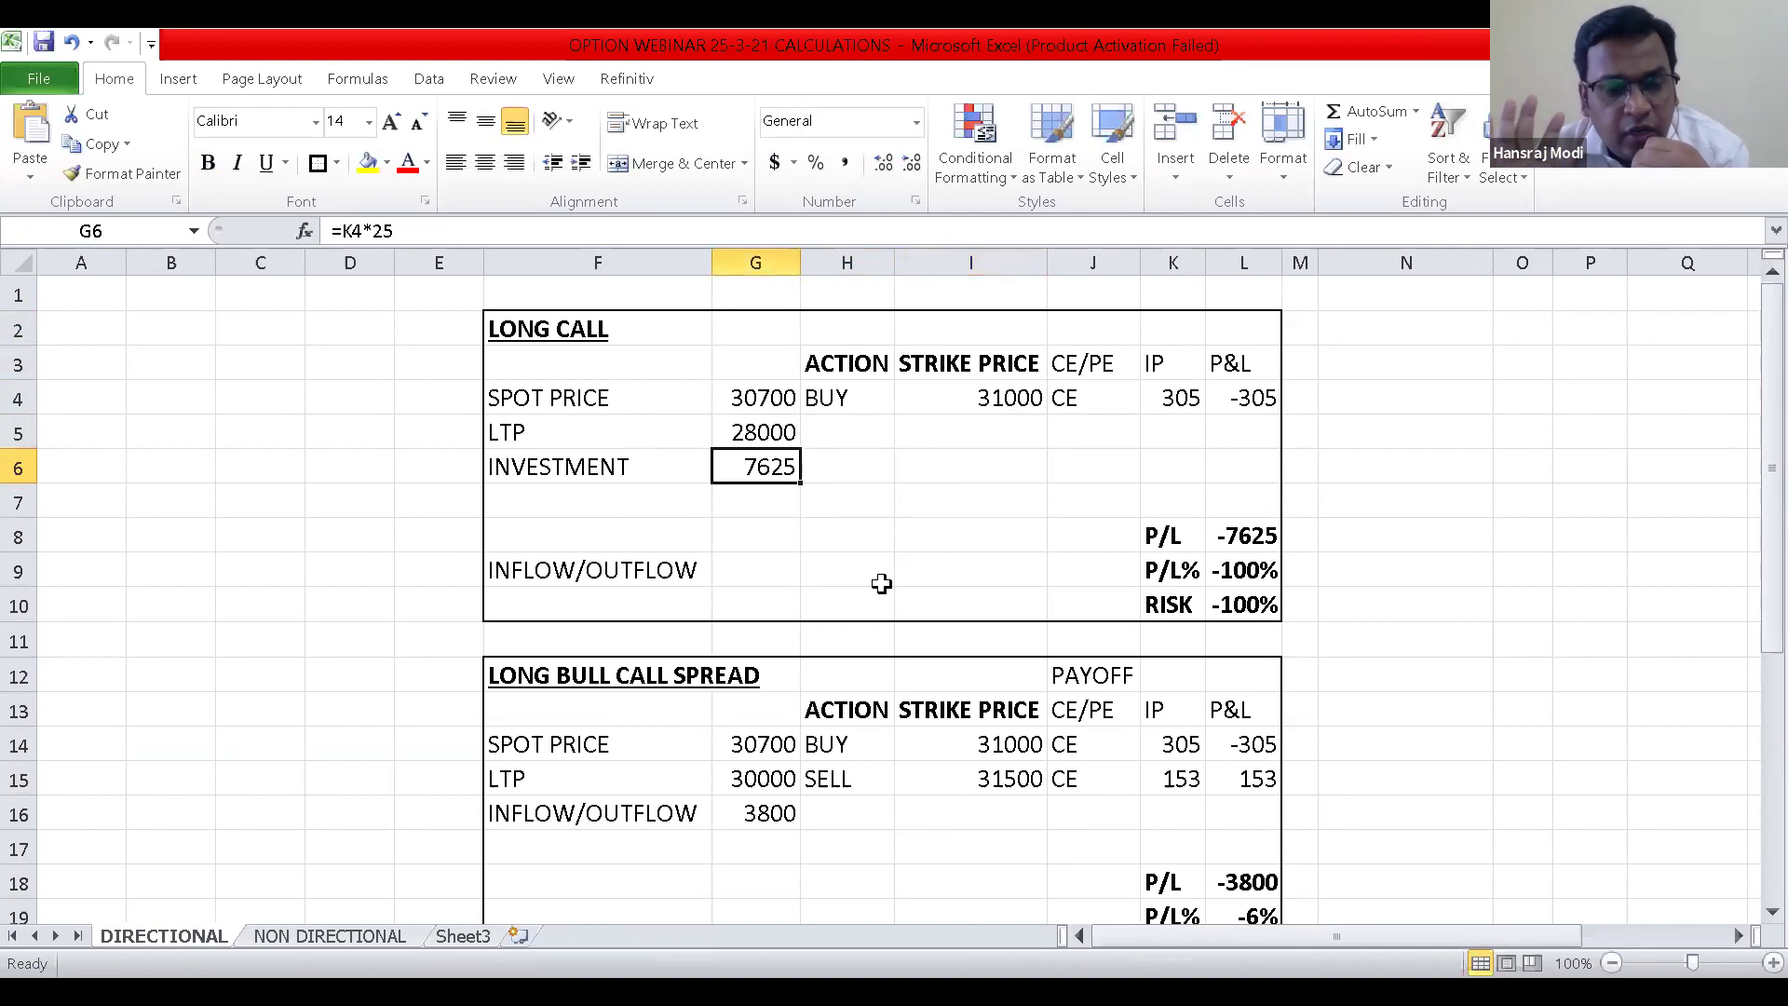
key("Down")
key("Up")
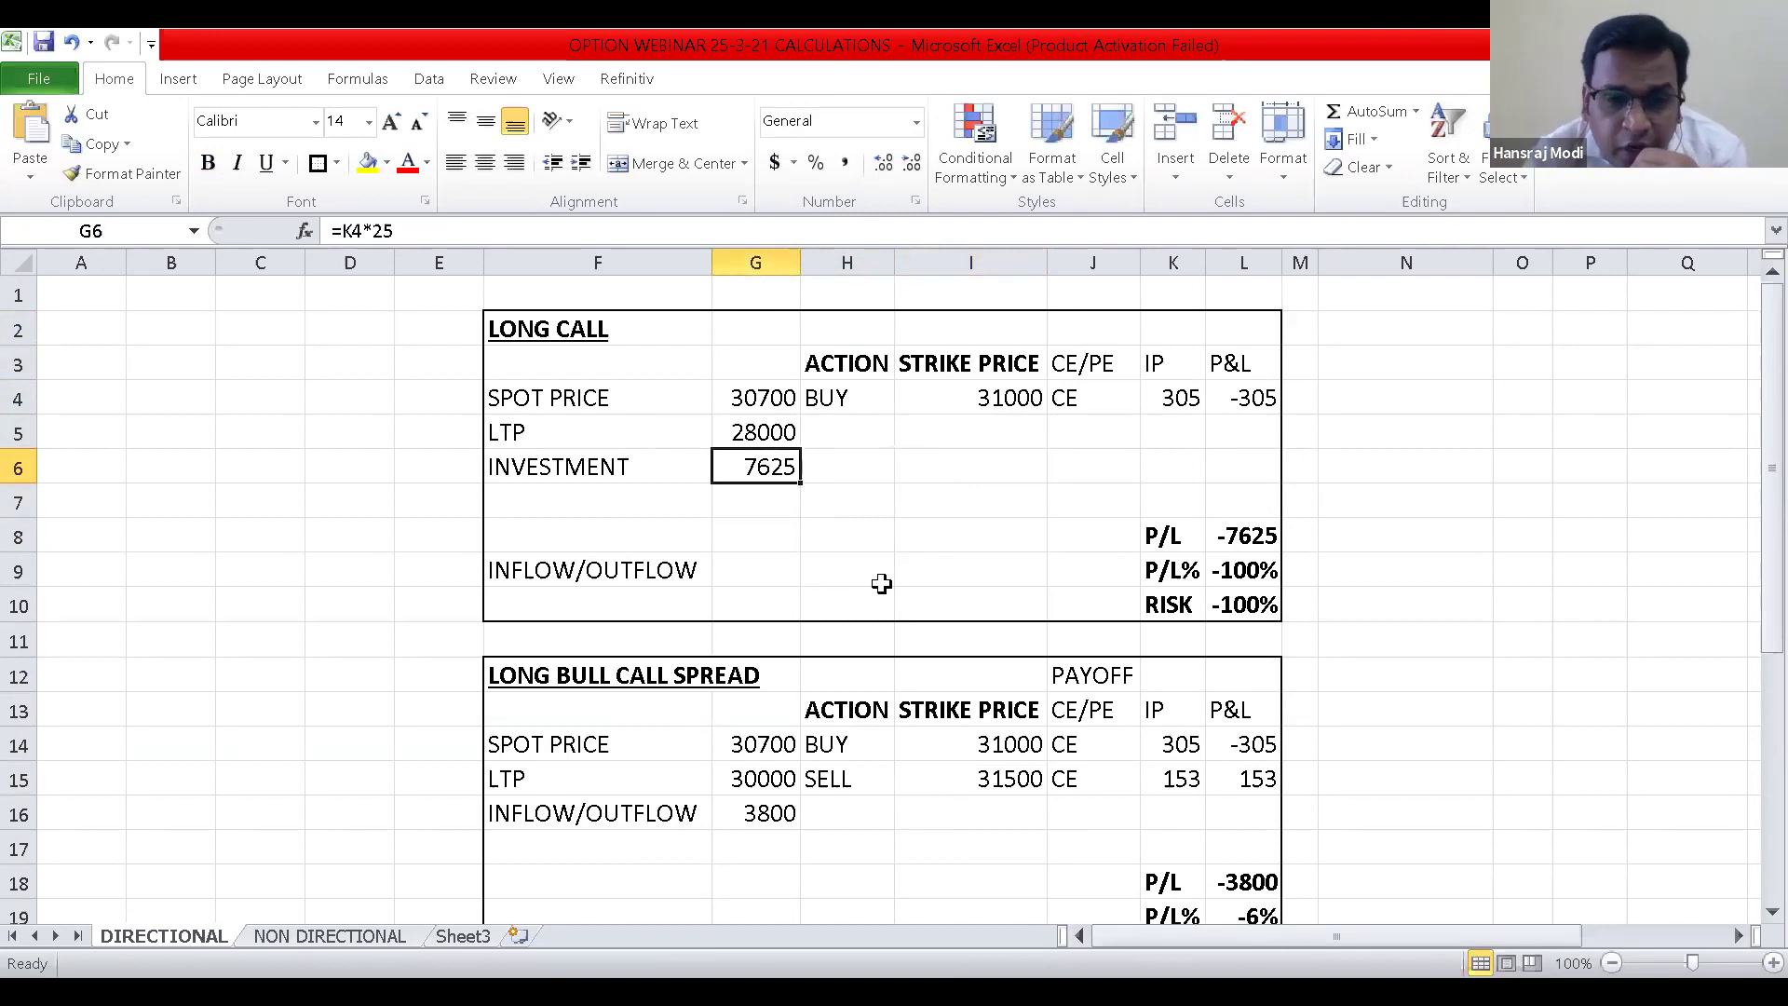
Look over the Long Bull Call Spread and Long Butterfly Strategy blocks, ending on the spread's LTP cell.
key("Down")
key("Down")
key("Down")
key("Down")
key("Down")
key("Down")
key("Down")
key("Down")
key("Down")
key("Down")
key("Down")
key("Down")
key("Down")
key("Down")
key("Down")
key("Down")
key("Down")
key("Down")
key("Down")
key("Down")
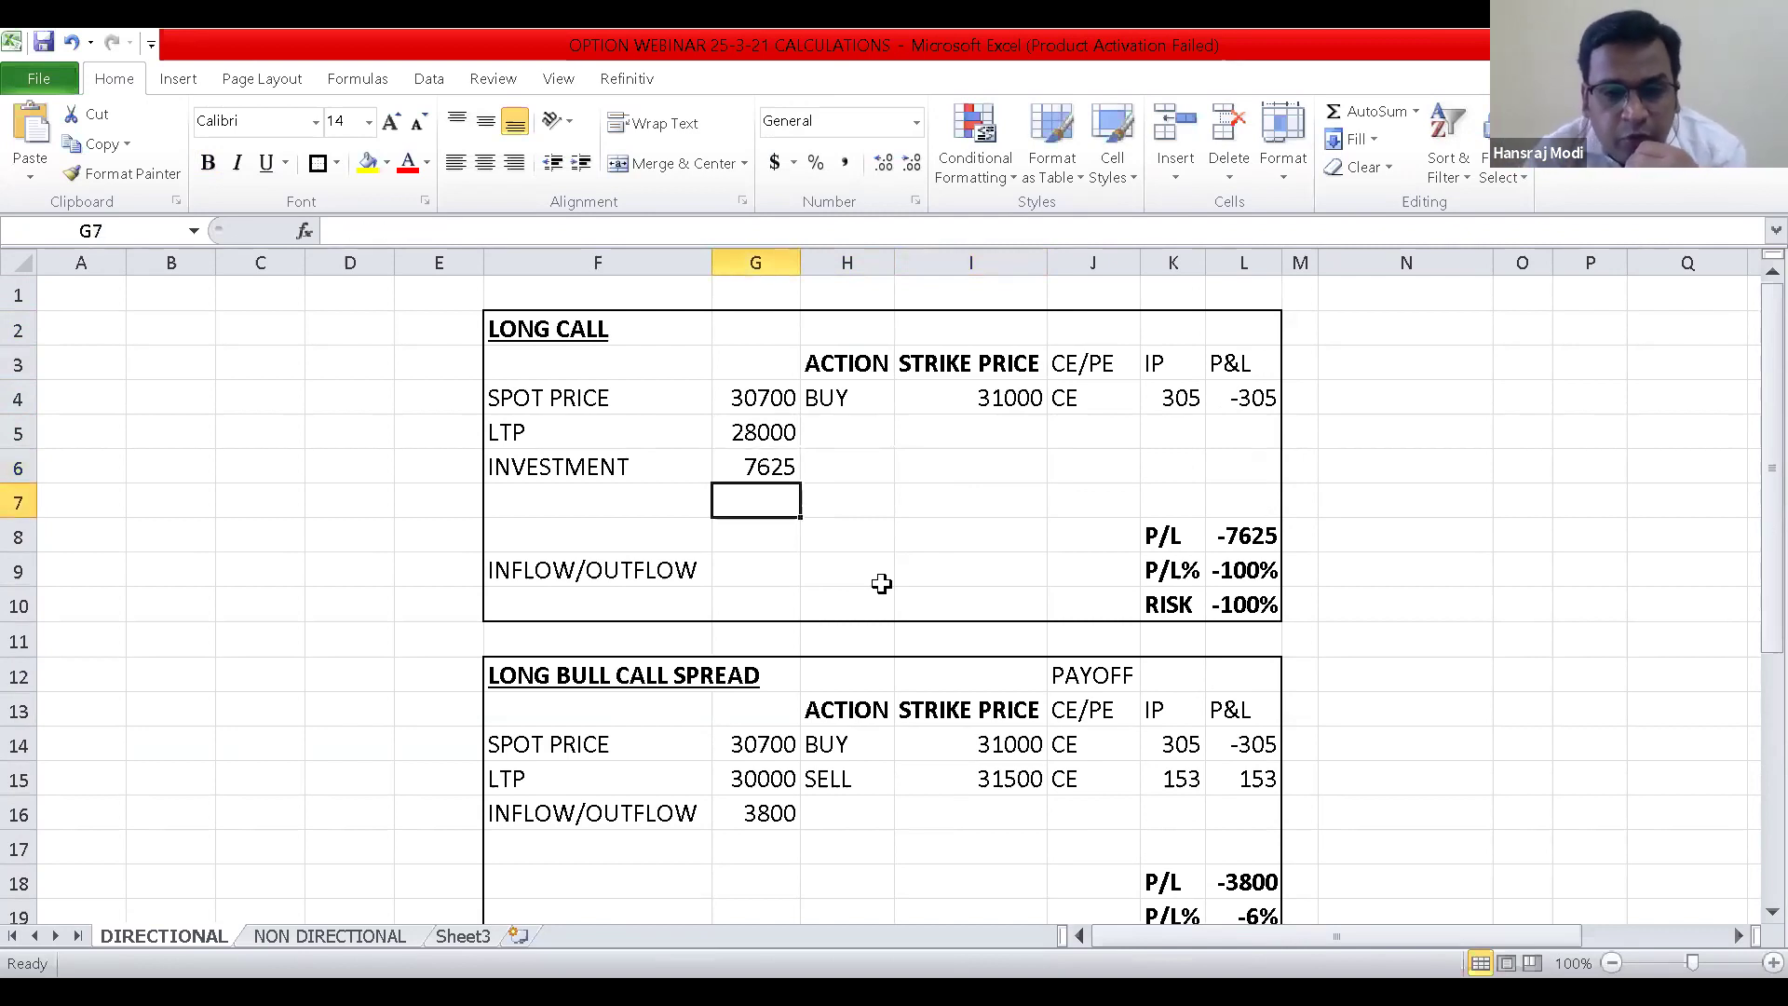
key("Up")
key("Up")
key("Up")
key("Up")
key("Up")
key("Up")
key("Up")
key("Up")
key("Up")
key("Up")
key("Up")
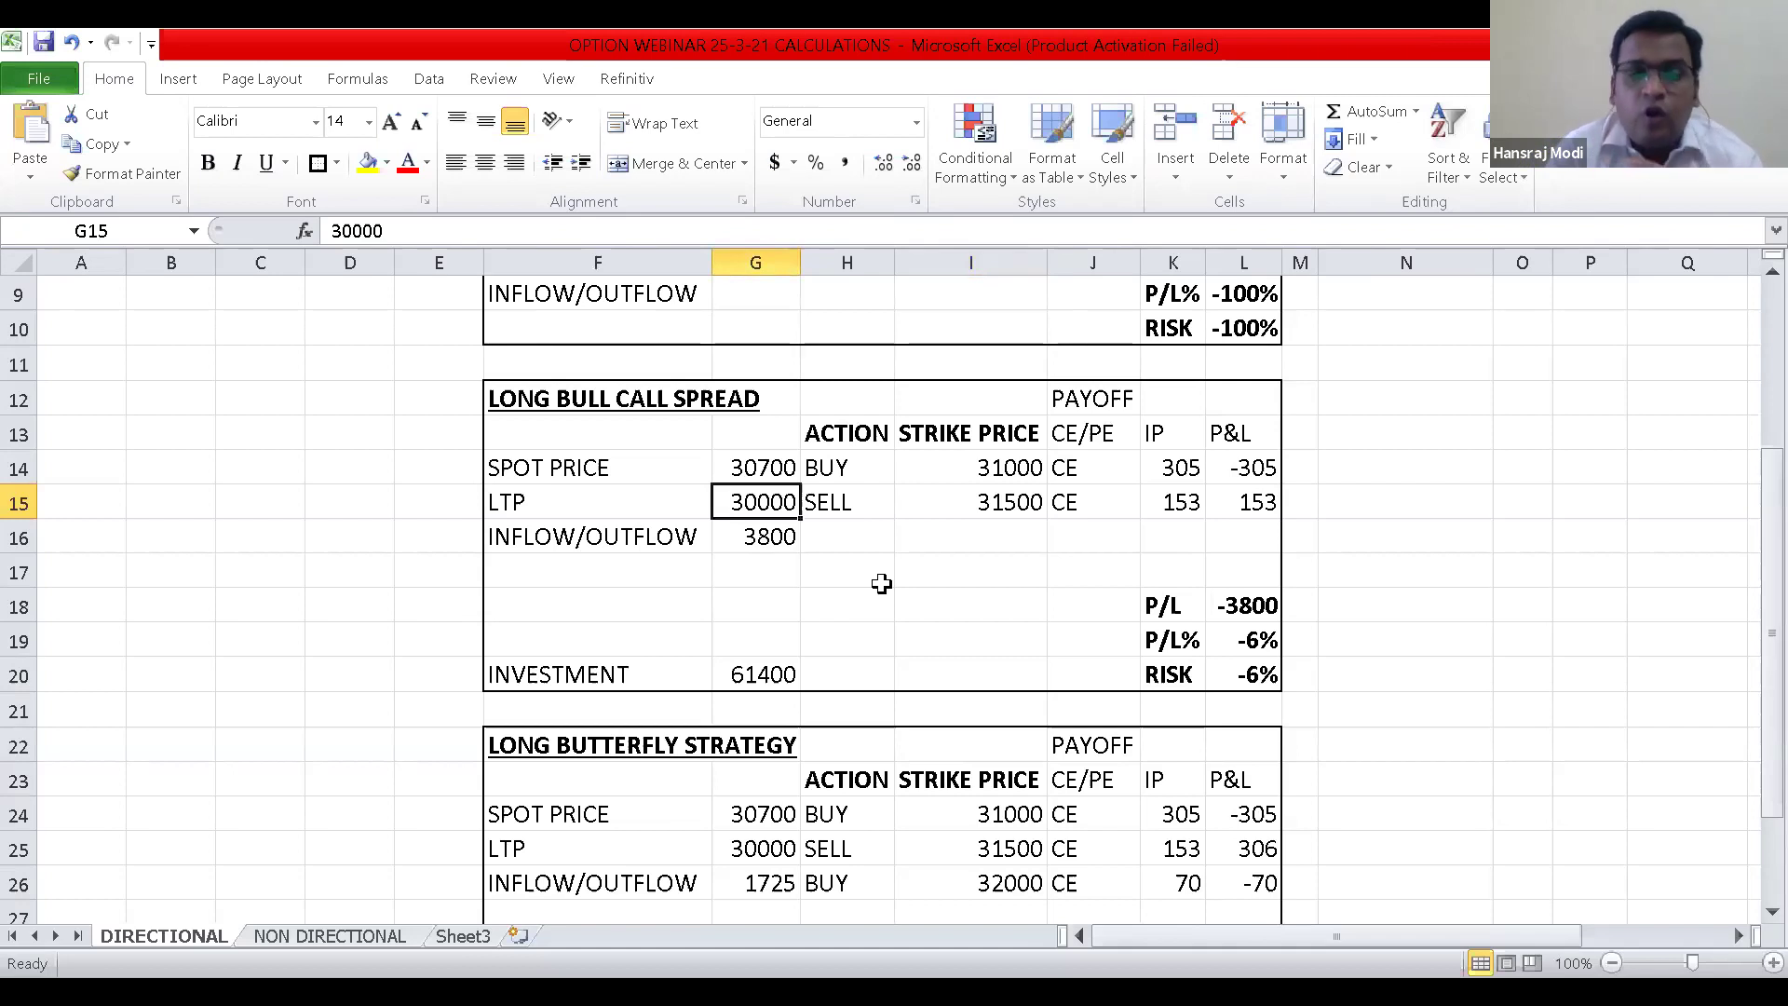
Review the Long Call block's investment and P/L figures again.
key("Up")
key("Up")
key("Up")
key("Up")
key("Up")
key("Up")
key("Up")
key("Up")
key("Up")
key("Up")
key("Up")
key("Up")
key("Up")
key("Up")
key("Down")
key("Down")
key("Down")
key("Down")
key("Down")
key("Down")
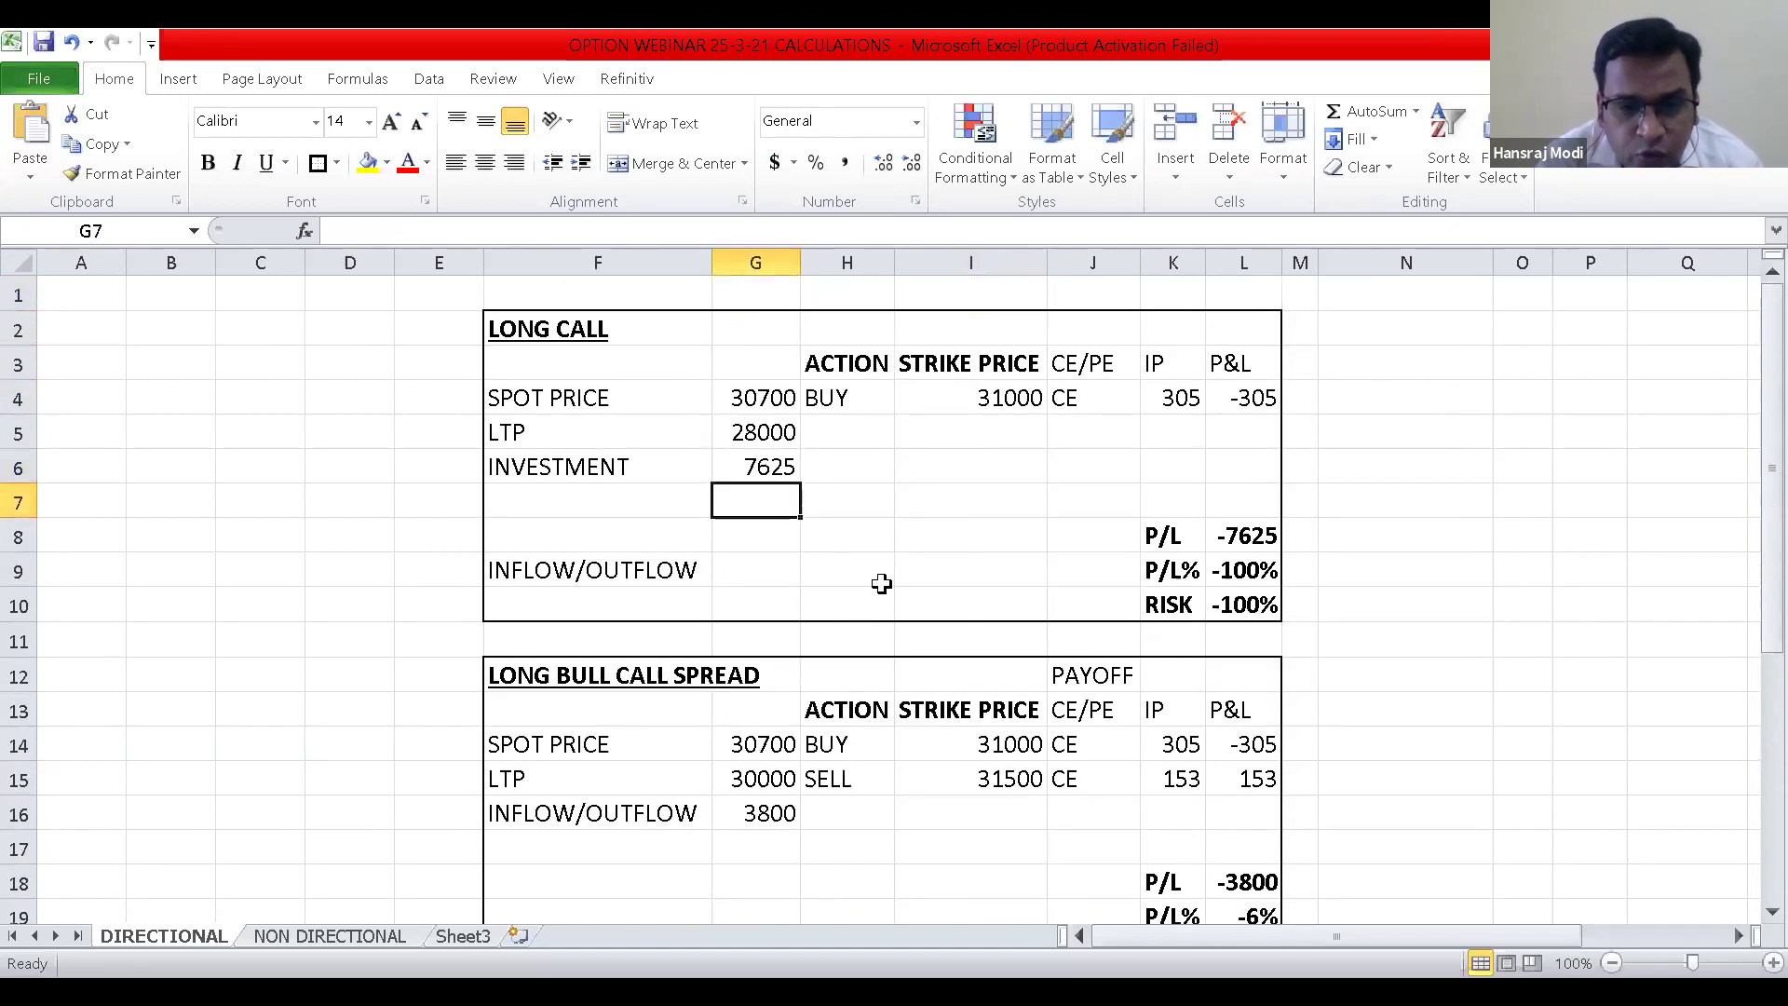
Check the INFLOW/OUTFLOW cell and its formula in the Long Bull Call Spread block.
key("Down")
key("Down")
key("Down")
key("Down")
key("Down")
key("Down")
key("Down")
key("Down")
key("Down")
key("Down")
key("Down")
key("Down")
key("Down")
key("Down")
key("Down")
key("Down")
key("Down")
key("Up")
key("Up")
key("Up")
key("Up")
key("Up")
key("Up")
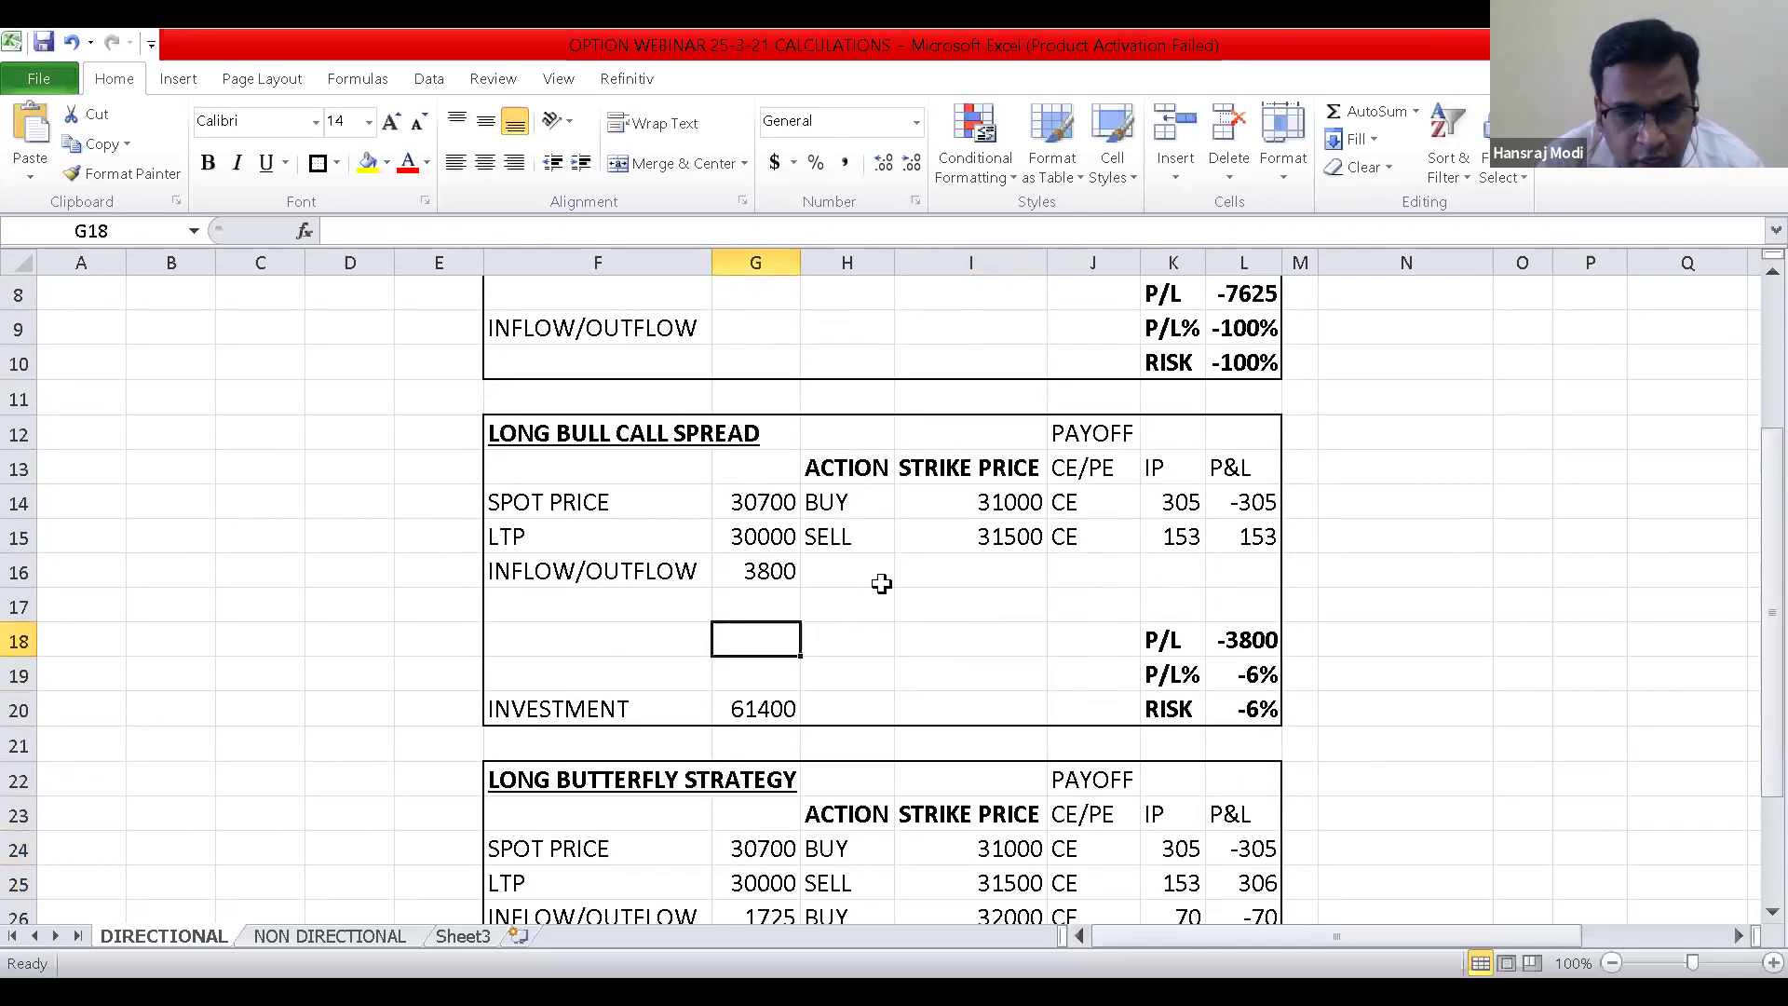
key("Up")
key("Up")
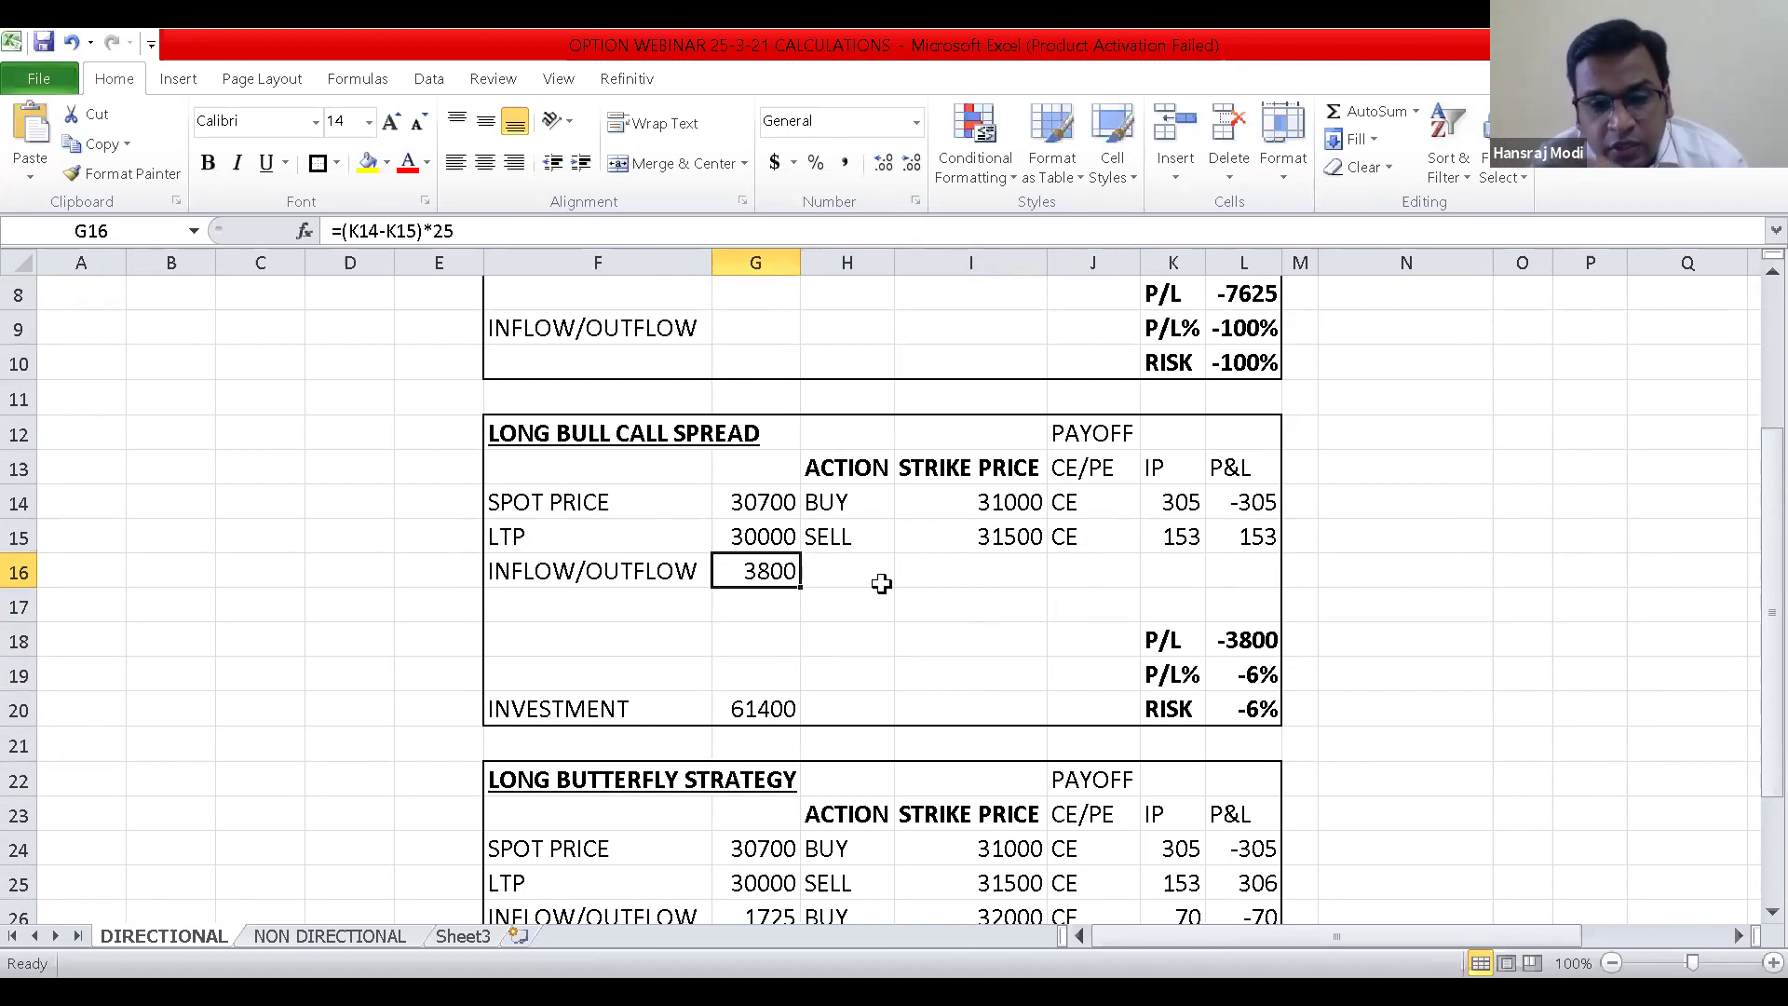
Check the RISK percentage cell and its formula in the Long Bull Call Spread block.
key("Down")
key("Down")
key("Down")
key("Down")
key("Down")
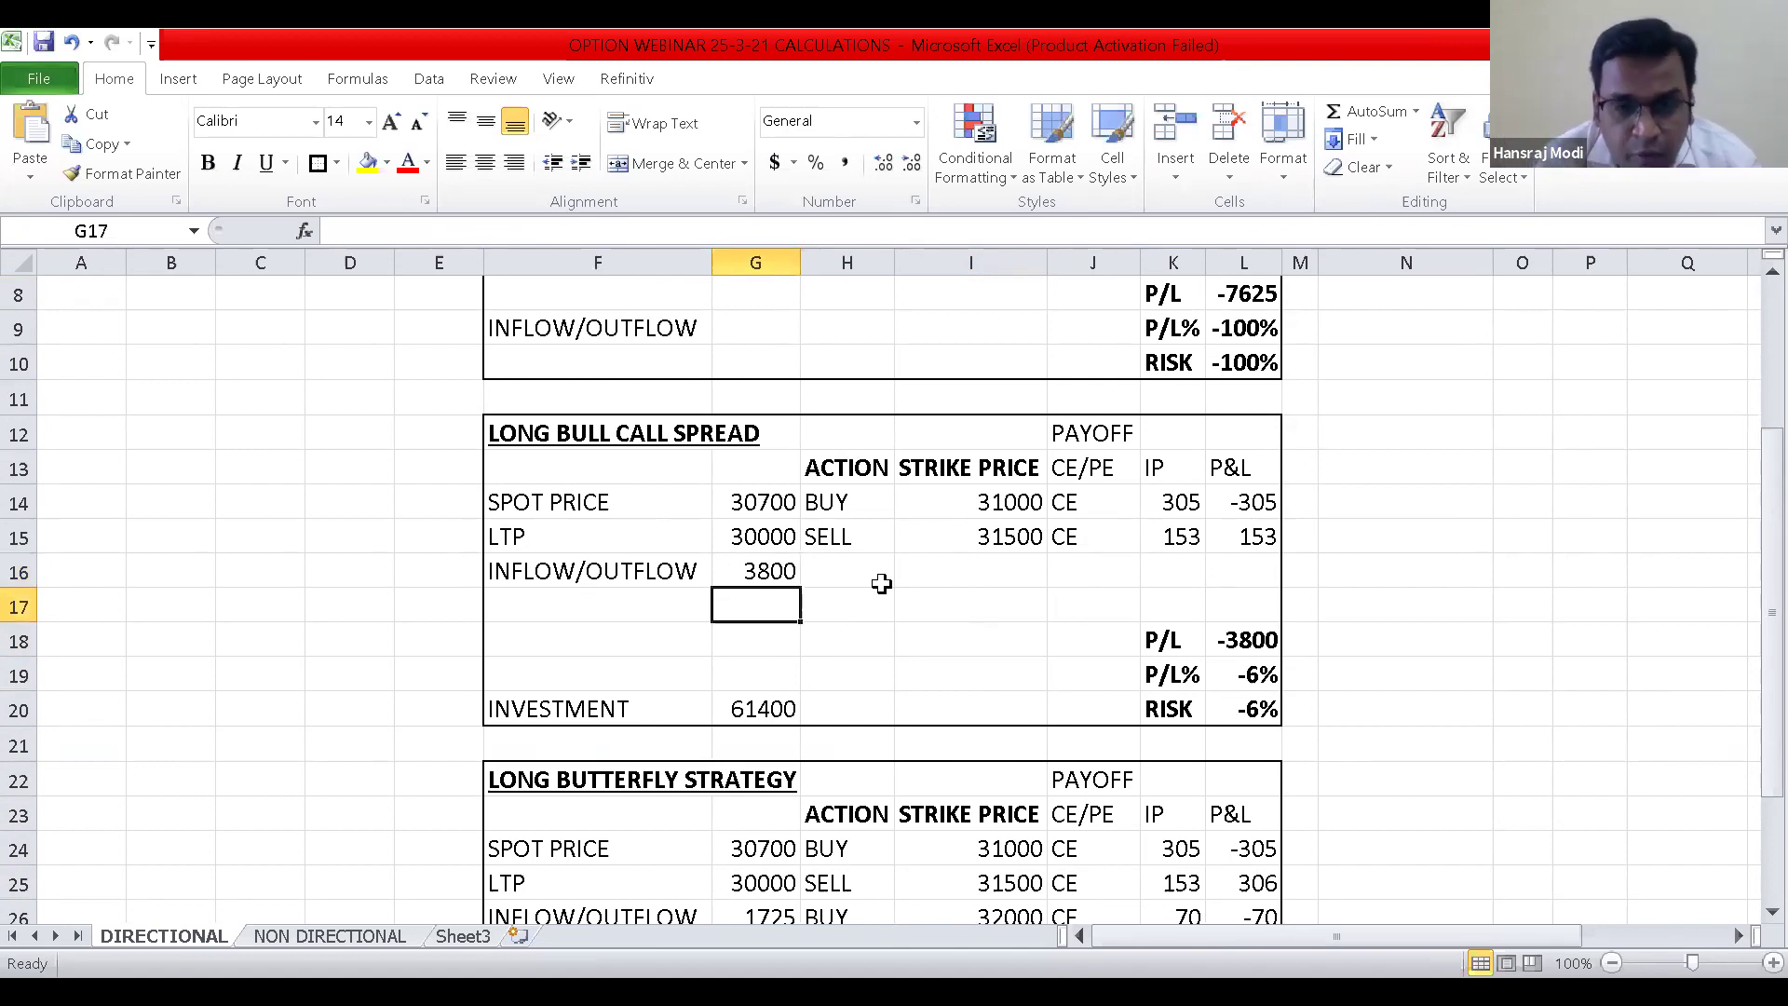
key("Up")
key("Right")
key("Right")
key("Right")
key("Right")
key("Right")
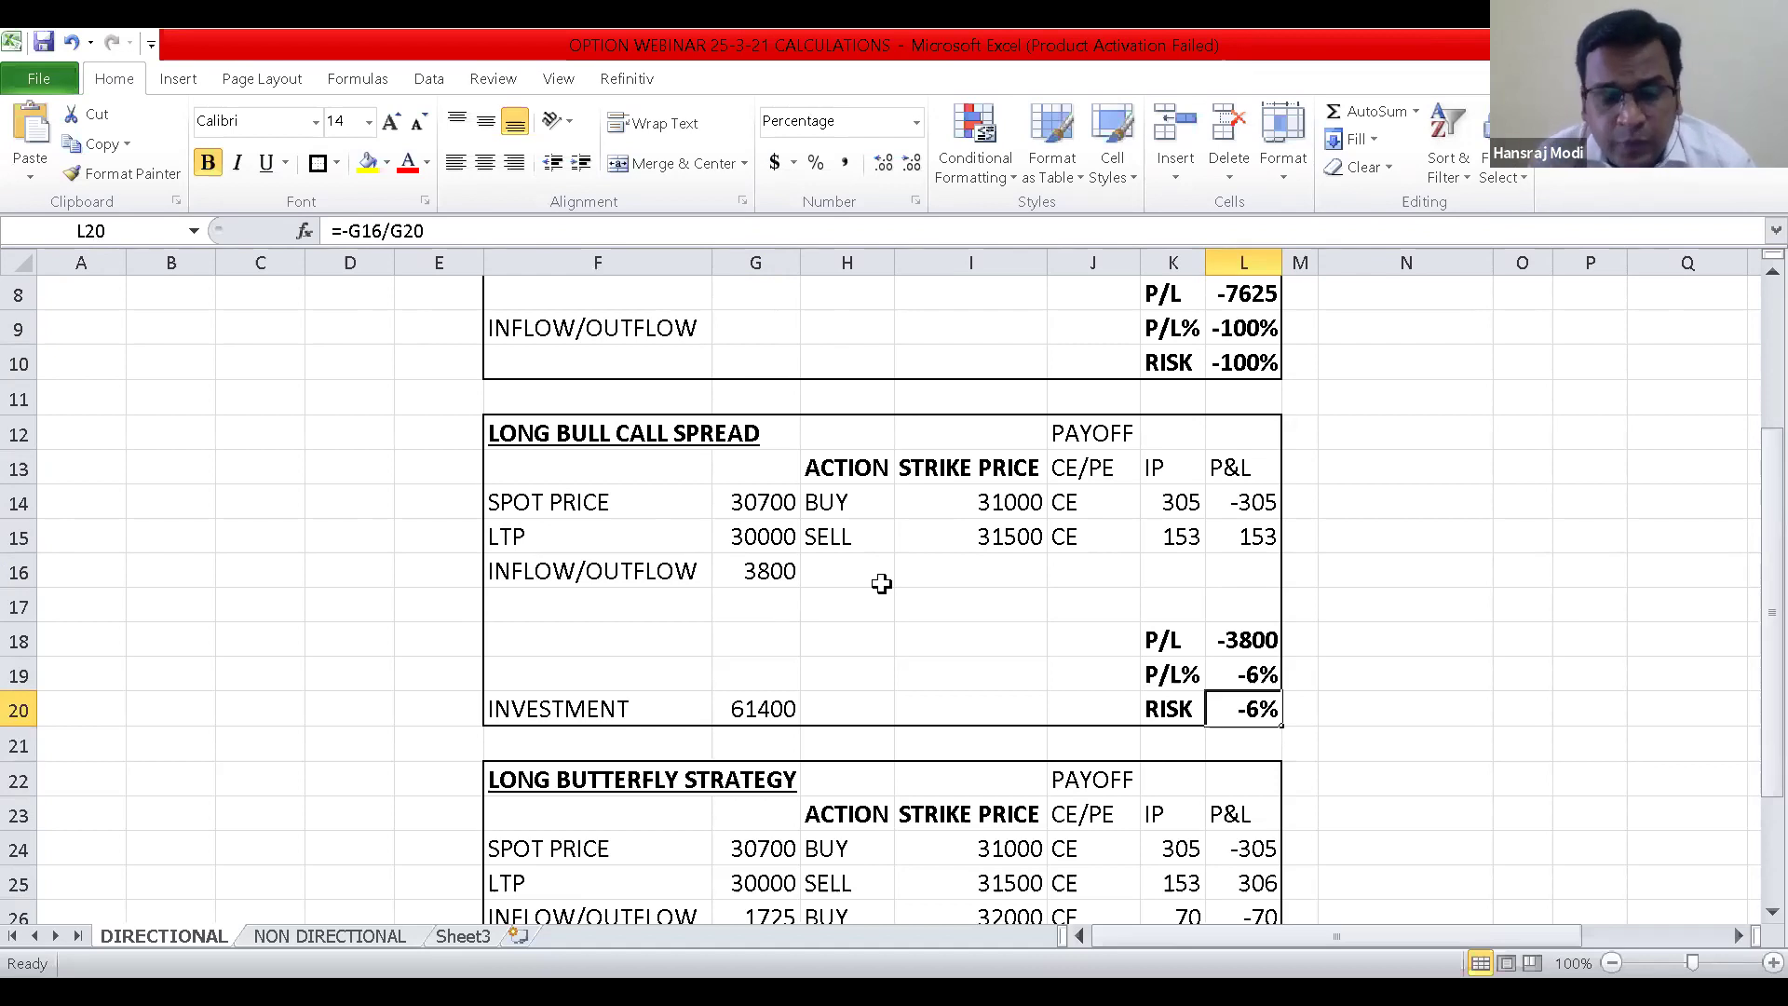
Set the LTP in the Long Bull Call Spread block to 31500.
key("Up")
key("Up")
key("Up")
key("Up")
key("Up")
key("Up")
key("Up")
key("Left")
key("Down")
key("Down")
key("Left")
key("Left")
key("Left")
key("Left")
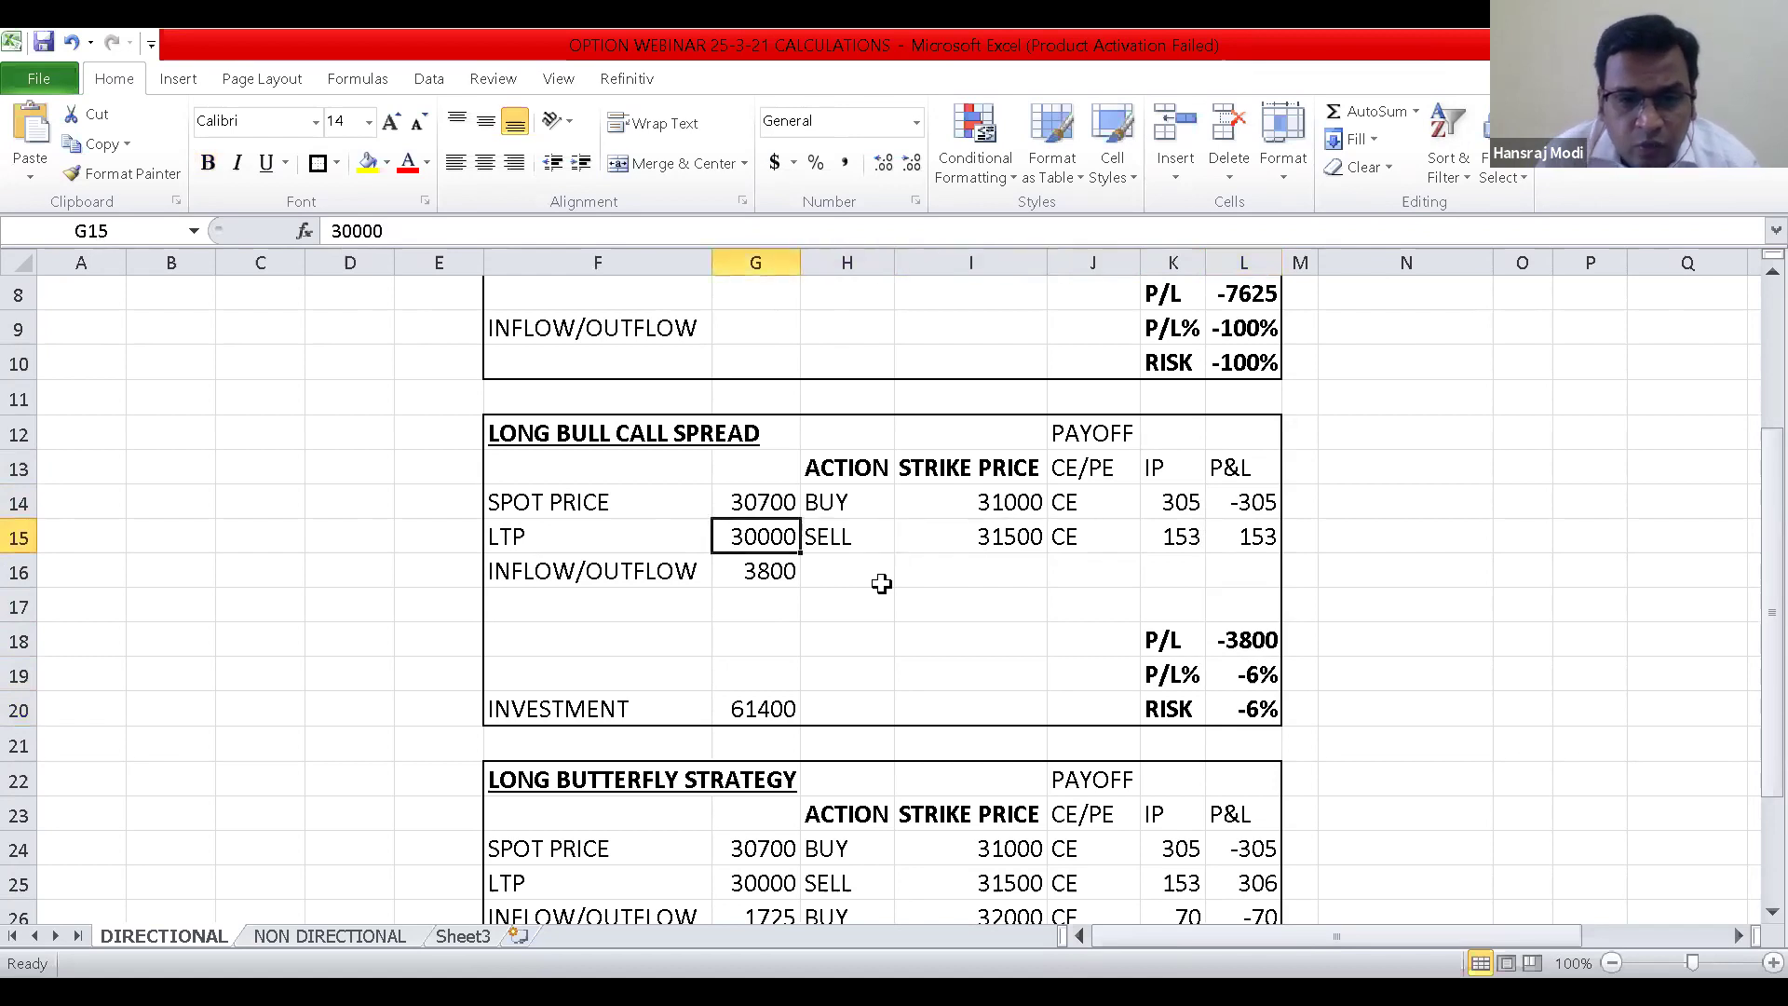
type("32")
key("BackSpace")
type("1500")
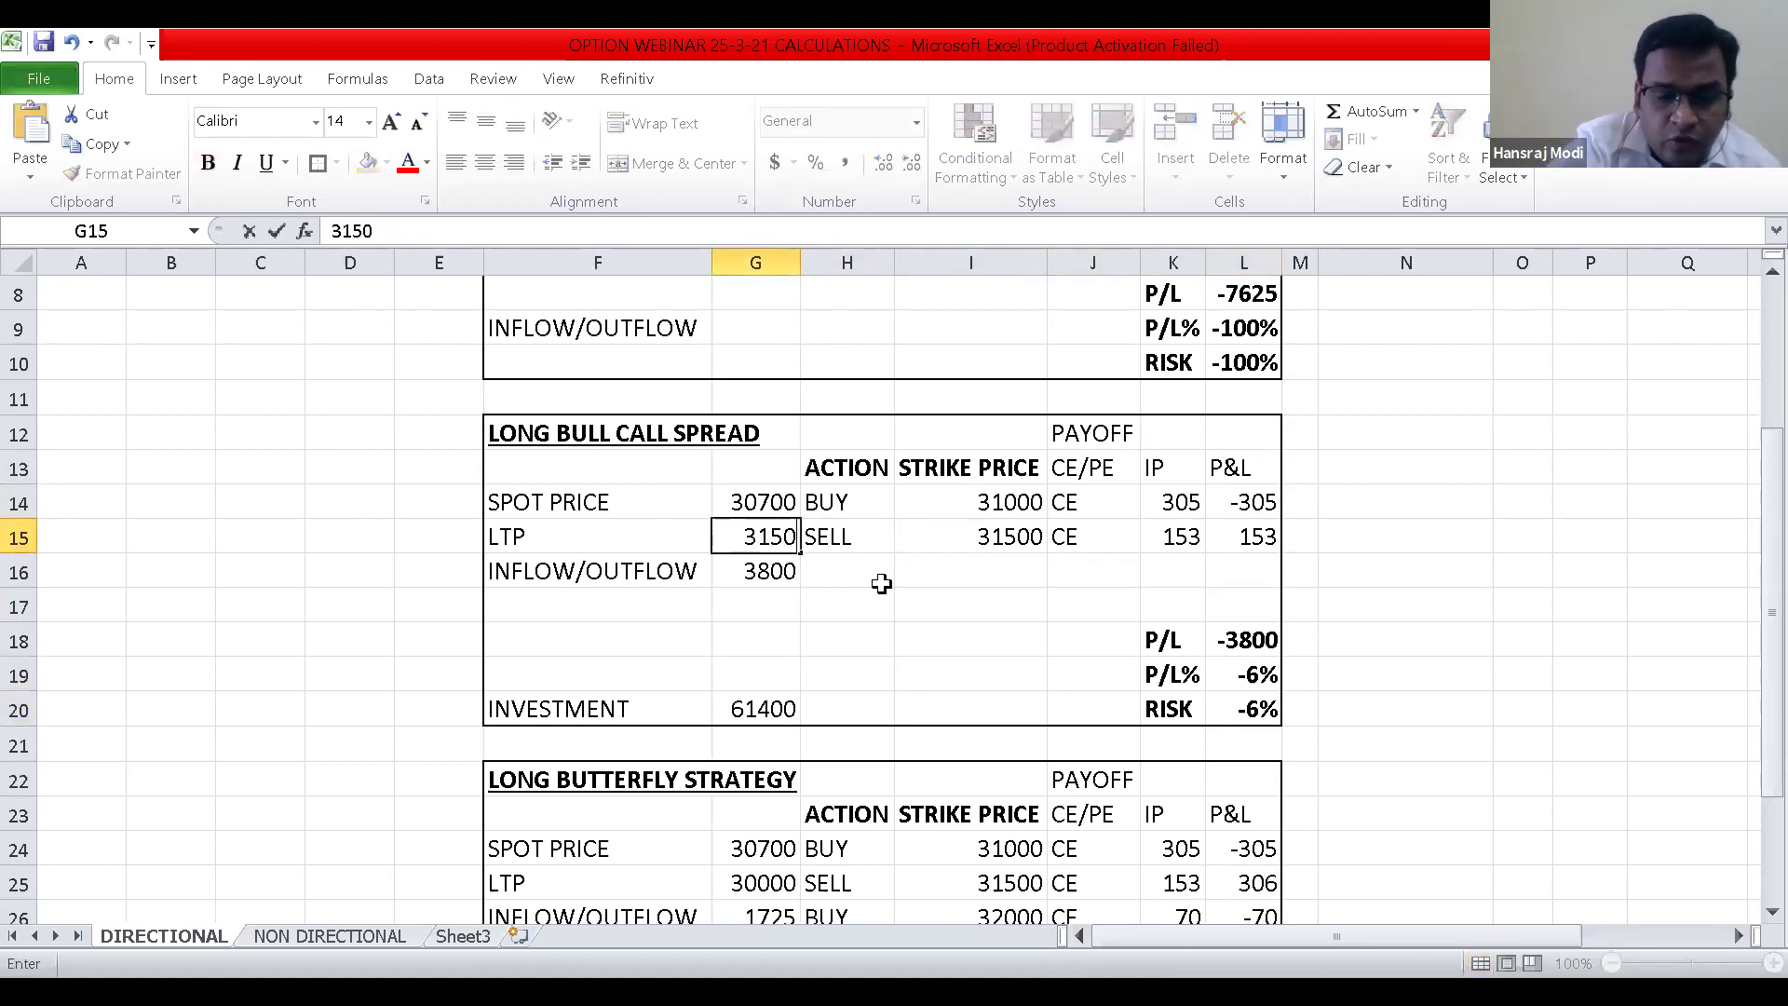
key("Return")
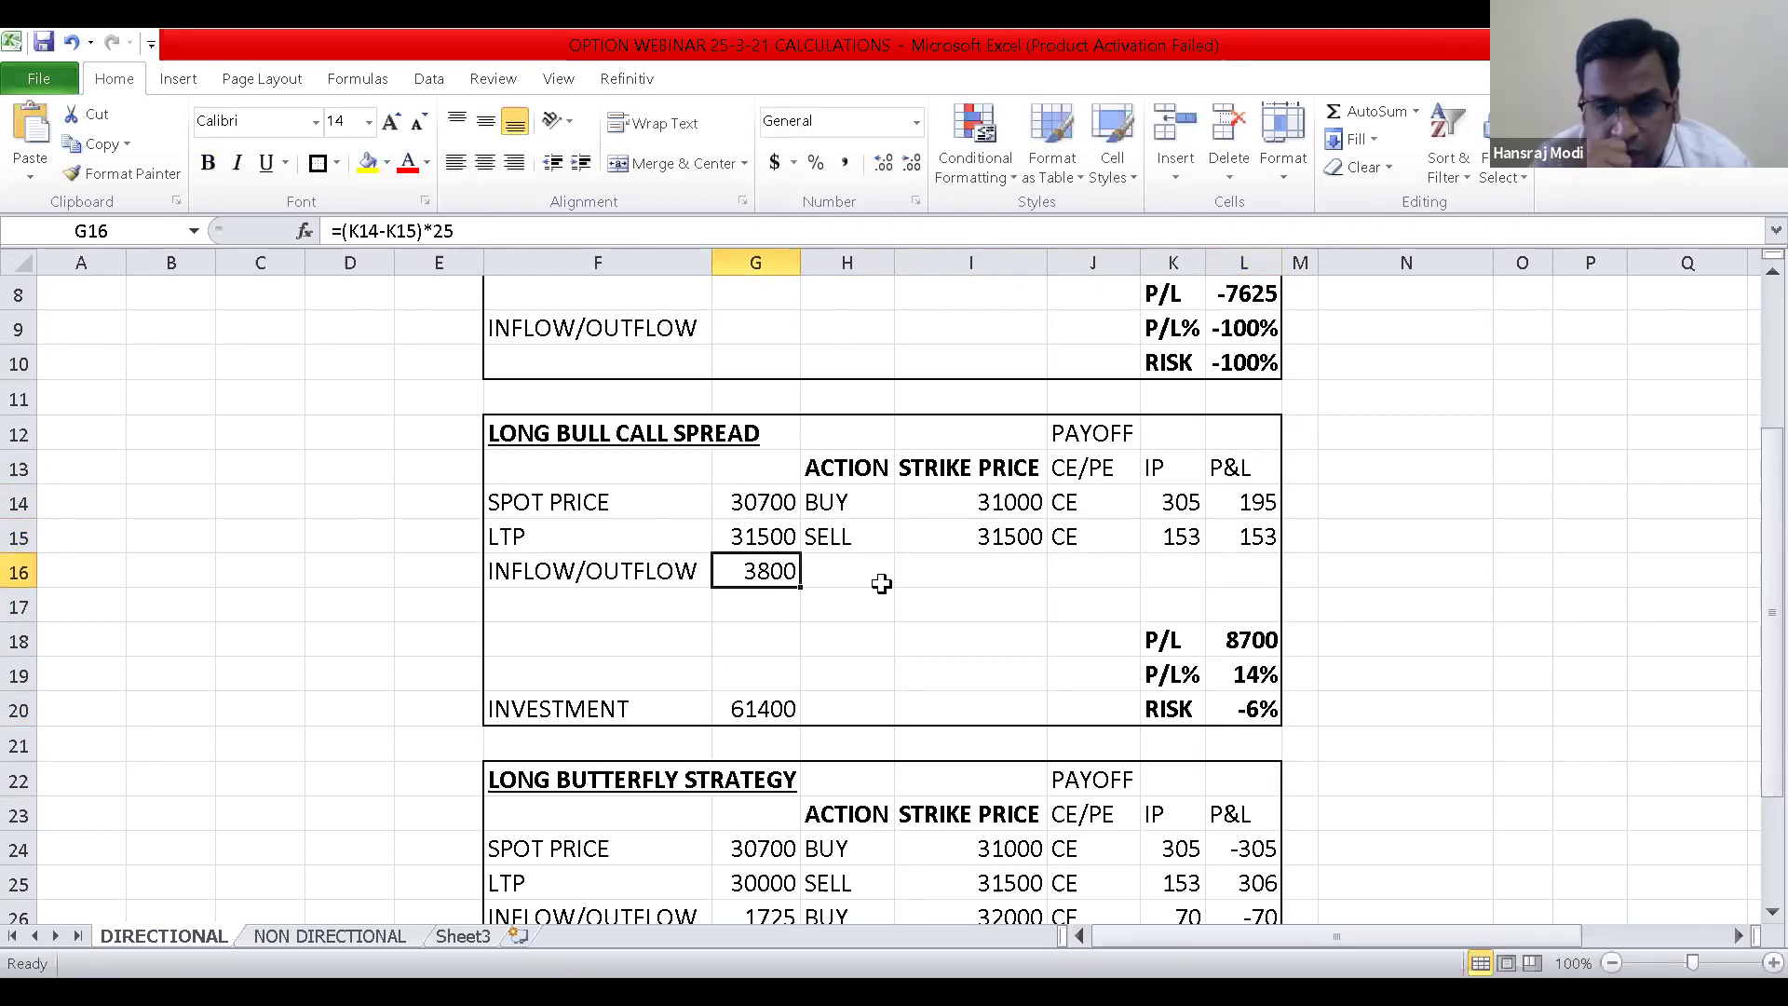
Check the P/L and P/L% results and their formulas in the Long Bull Call Spread block.
key("Down")
key("Down")
key("Down")
key("Right")
key("Right")
key("Right")
key("Right")
key("Right")
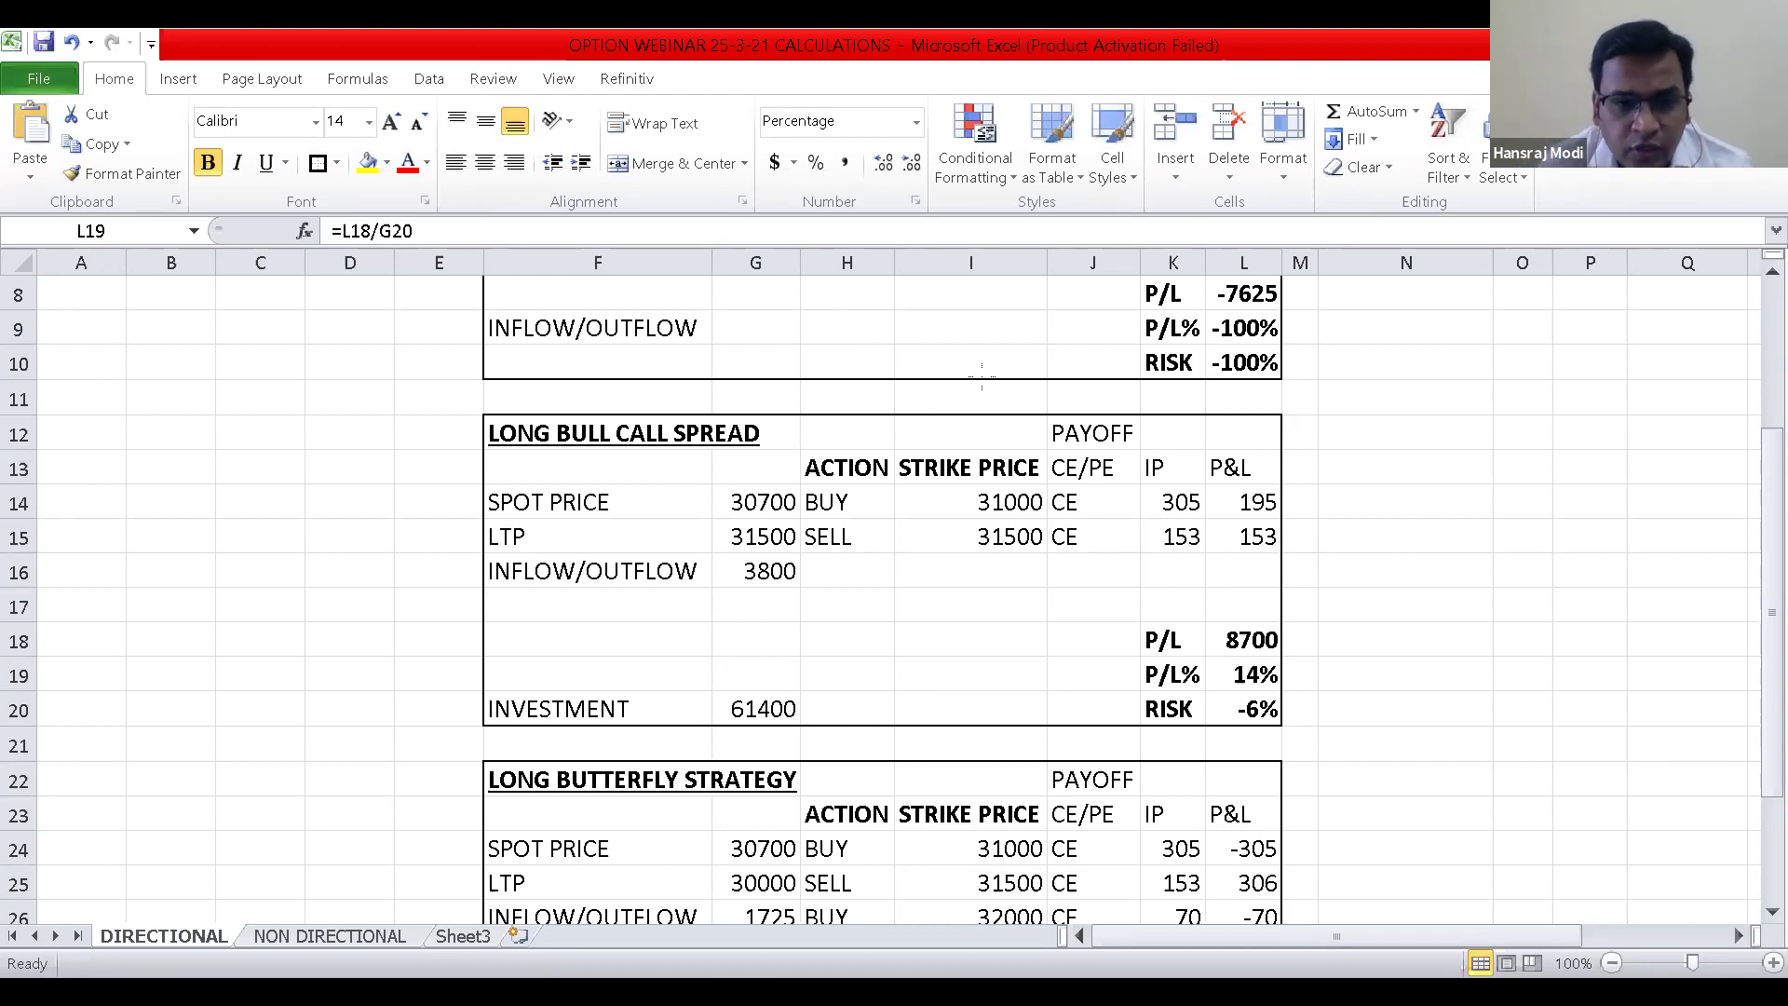
key("Up")
key("Up")
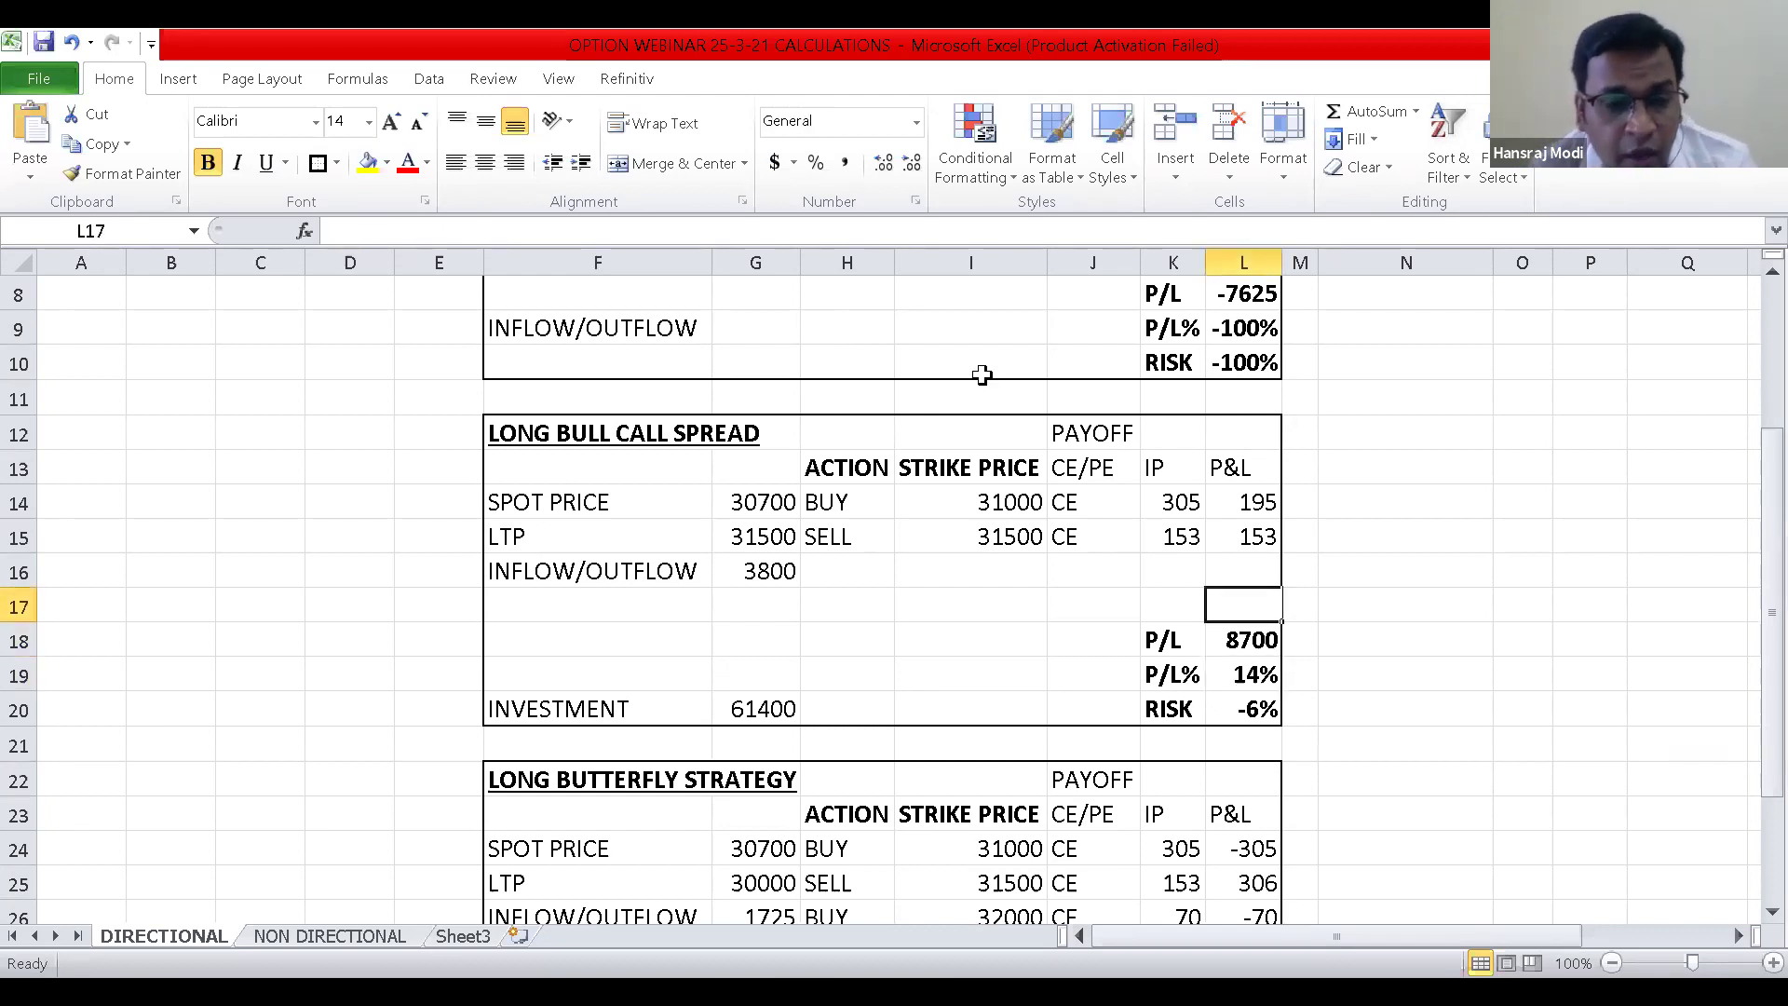
Compare the Long Call block's P/L and risk figures with those of the Long Bull Call Spread.
key("Up")
key("Up")
key("Up")
key("Up")
key("Up")
key("Up")
key("Up")
key("Up")
key("Up")
key("Up")
key("Up")
key("Up")
key("Up")
key("Up")
key("Up")
key("Down")
key("Down")
key("Down")
key("Down")
key("Down")
key("Down")
key("Down")
key("Down")
key("Down")
key("Down")
key("Down")
key("Down")
key("Down")
key("Down")
key("Down")
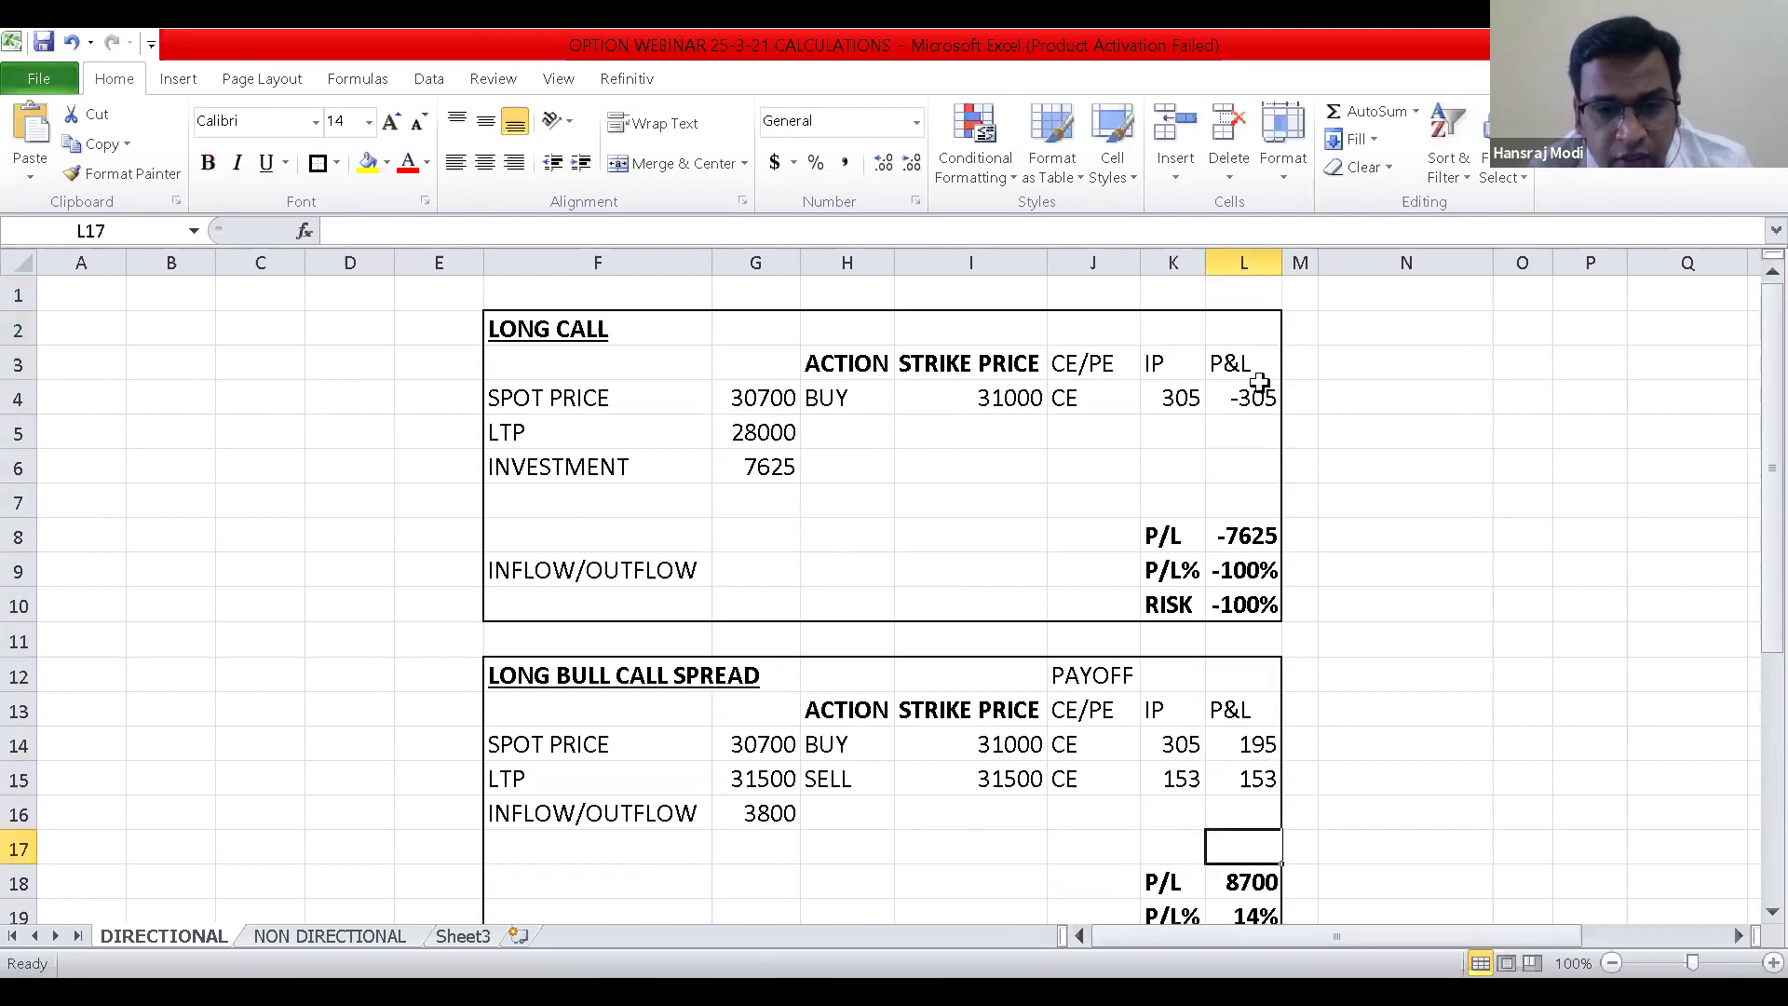
Examine the IP values of the buy and sell legs in the Long Bull Call Spread block.
key("Down")
key("Left")
key("Up")
key("Up")
key("Up")
key("Up")
key("Up")
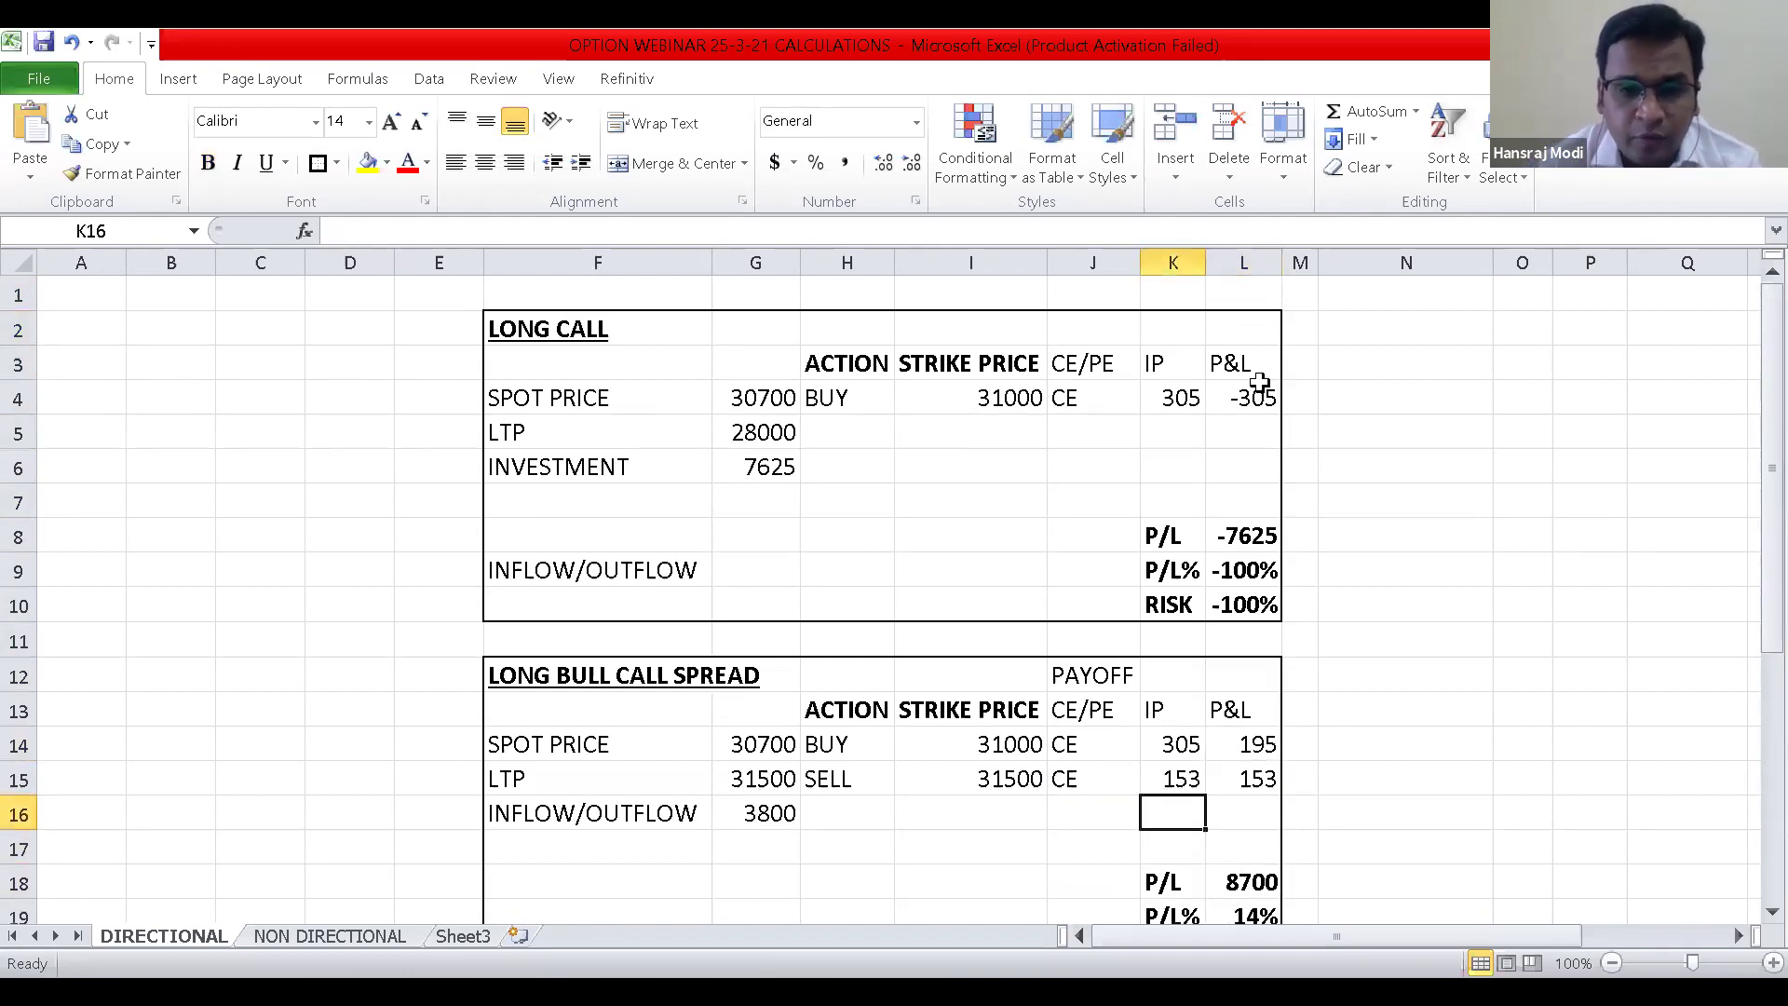
Examine the investment formula in the Long Bull Call Spread block.
key("Down")
key("Down")
key("Down")
key("Down")
key("Down")
key("Down")
key("Down")
key("Down")
key("Down")
key("Down")
key("Down")
key("Down")
key("Left")
key("Up")
key("Up")
key("Up")
key("Up")
key("Up")
key("Left")
key("Left")
key("Left")
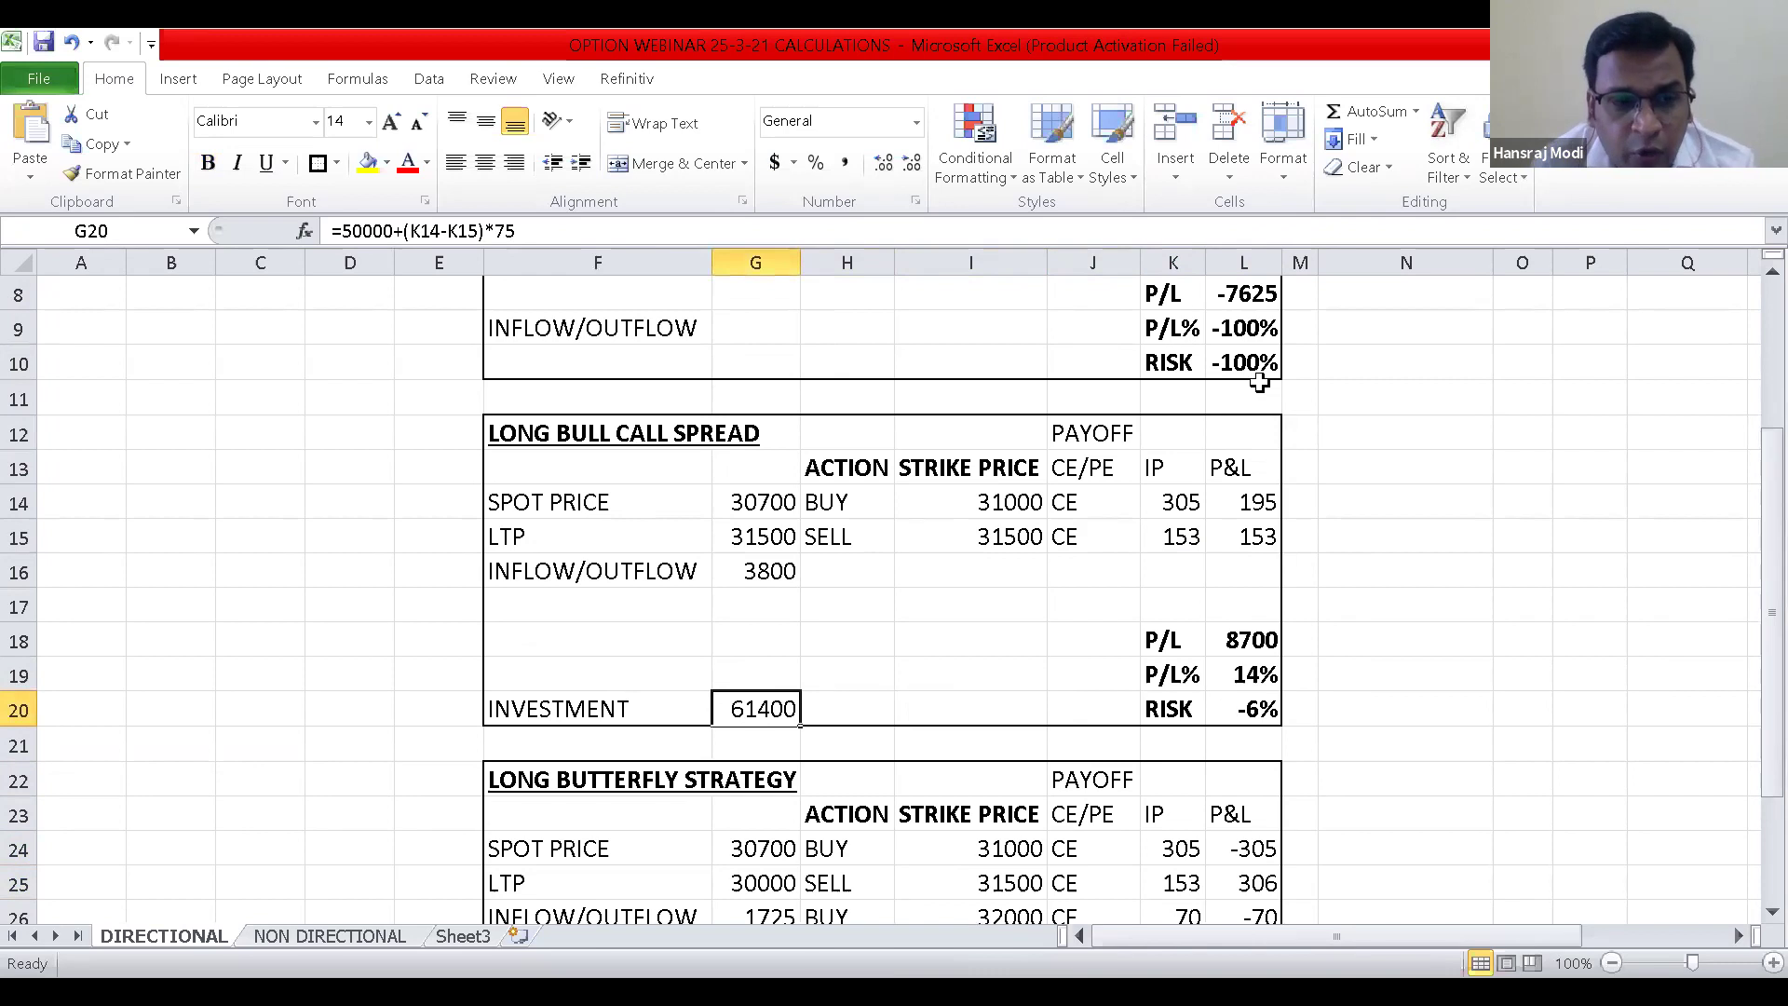
Review the Long Call block's spot price, LTP and investment figures against those of the Long Bull Call Spread.
key("Up")
key("Up")
key("Up")
key("Up")
key("Up")
key("Up")
key("Up")
key("Up")
key("Up")
key("Up")
key("Up")
key("Up")
key("Up")
key("Up")
key("Up")
key("Up")
key("Up")
key("Up")
key("Up")
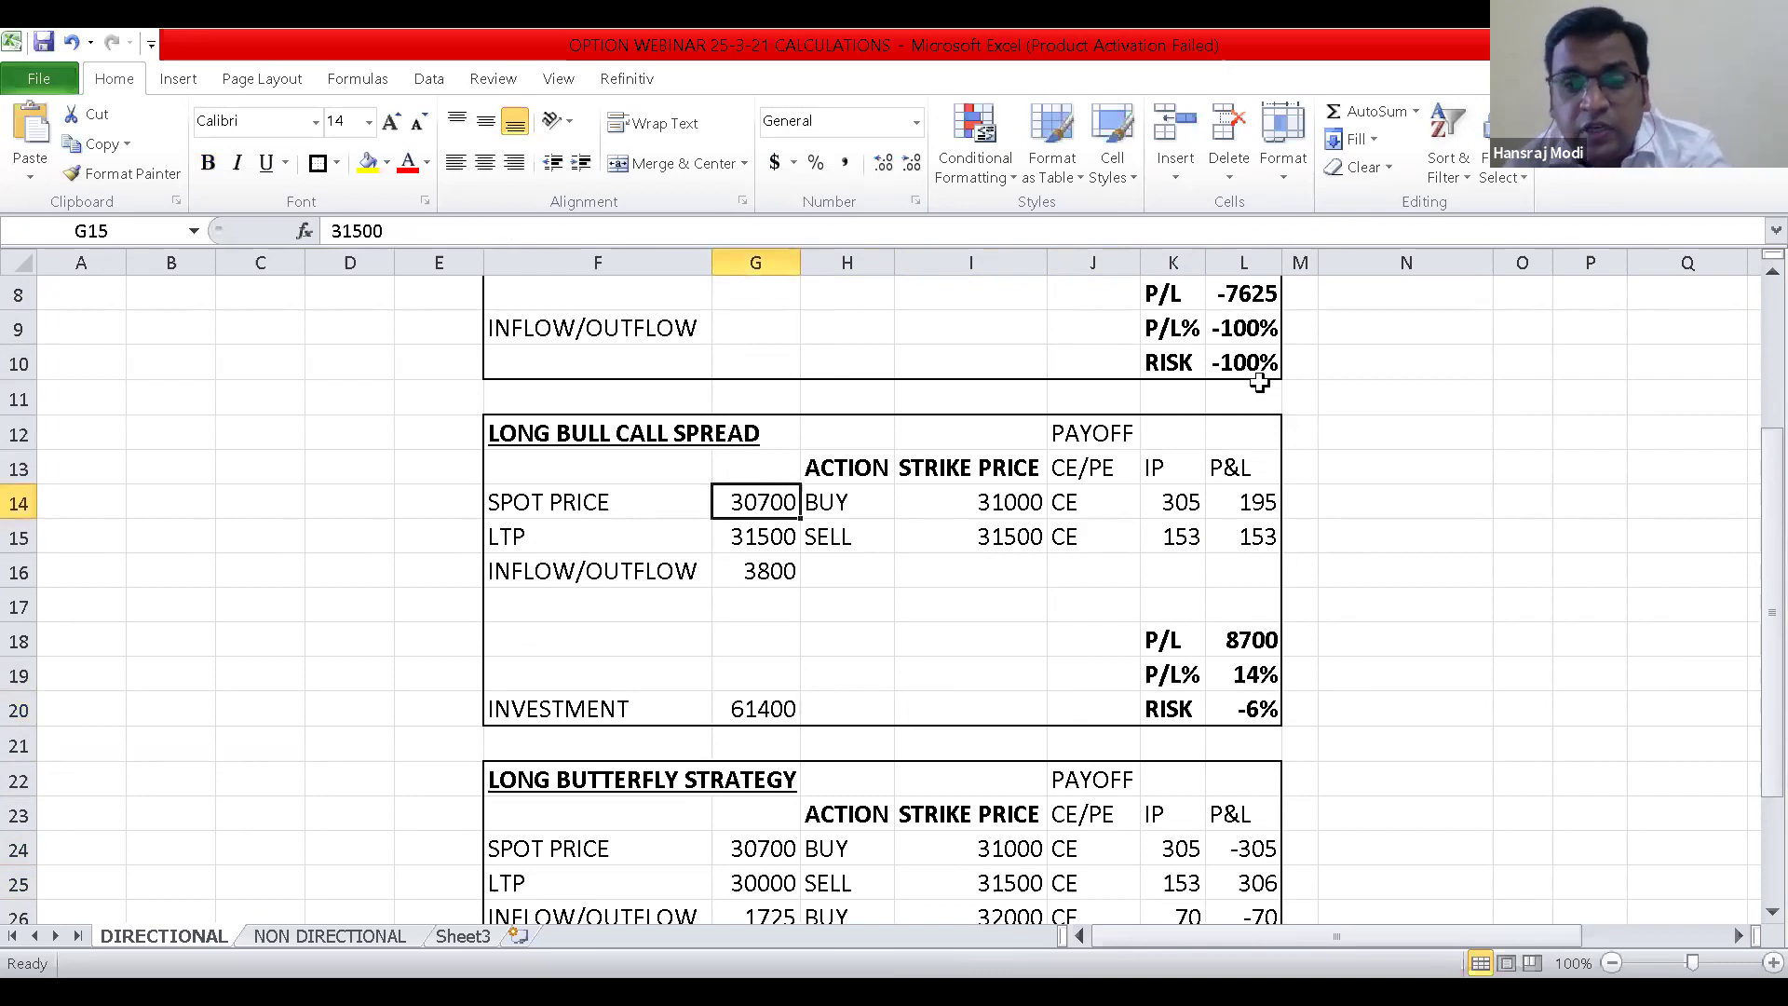
key("Down")
key("Down")
key("Down")
key("Down")
key("Down")
key("Down")
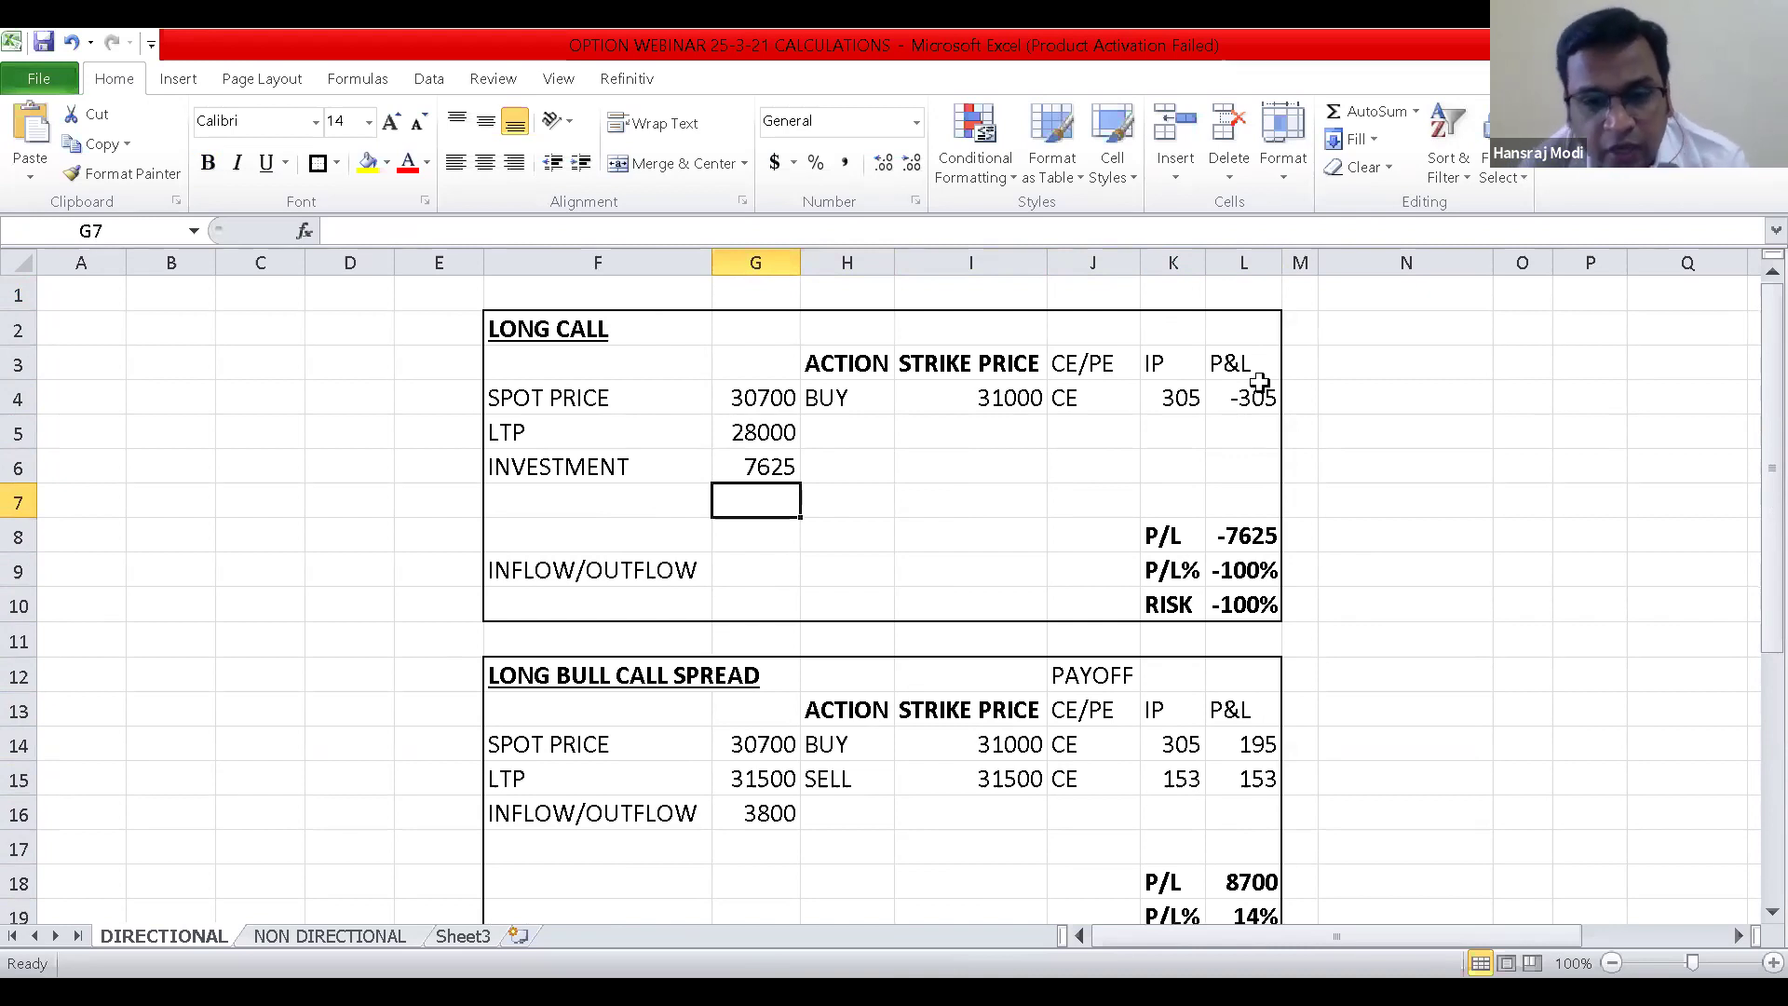
Compare the Long Bull Call Spread's investment with the Long Call's investment.
key("Down")
key("Down")
key("Down")
key("Down")
key("Down")
key("Down")
key("Down")
key("Down")
key("Down")
key("Down")
key("Down")
key("Down")
key("Down")
key("Down")
key("Down")
key("Down")
key("Down")
key("Down")
key("Down")
key("Down")
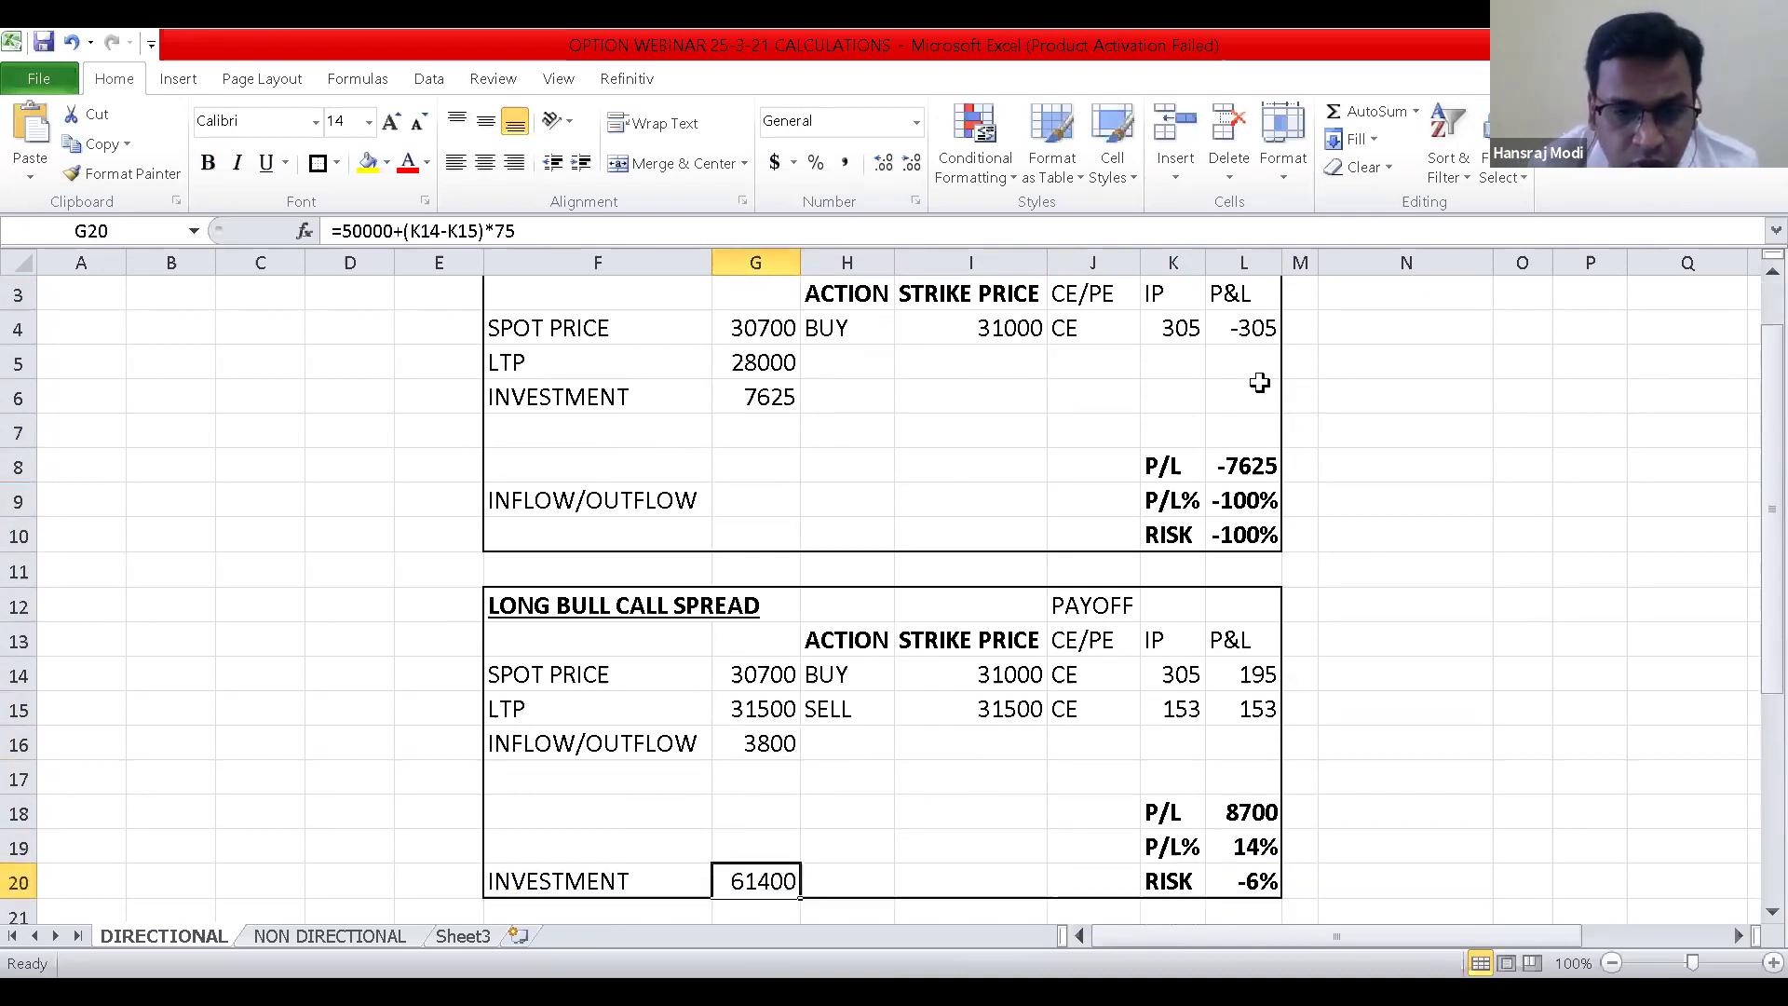
Examine the risk percentage and its formula in the Long Bull Call Spread block.
key("Up")
key("Up")
key("Up")
key("Up")
key("Up")
key("Up")
key("Up")
key("Up")
key("Up")
key("Down")
key("Down")
key("Right")
key("Right")
key("Right")
key("Right")
key("Right")
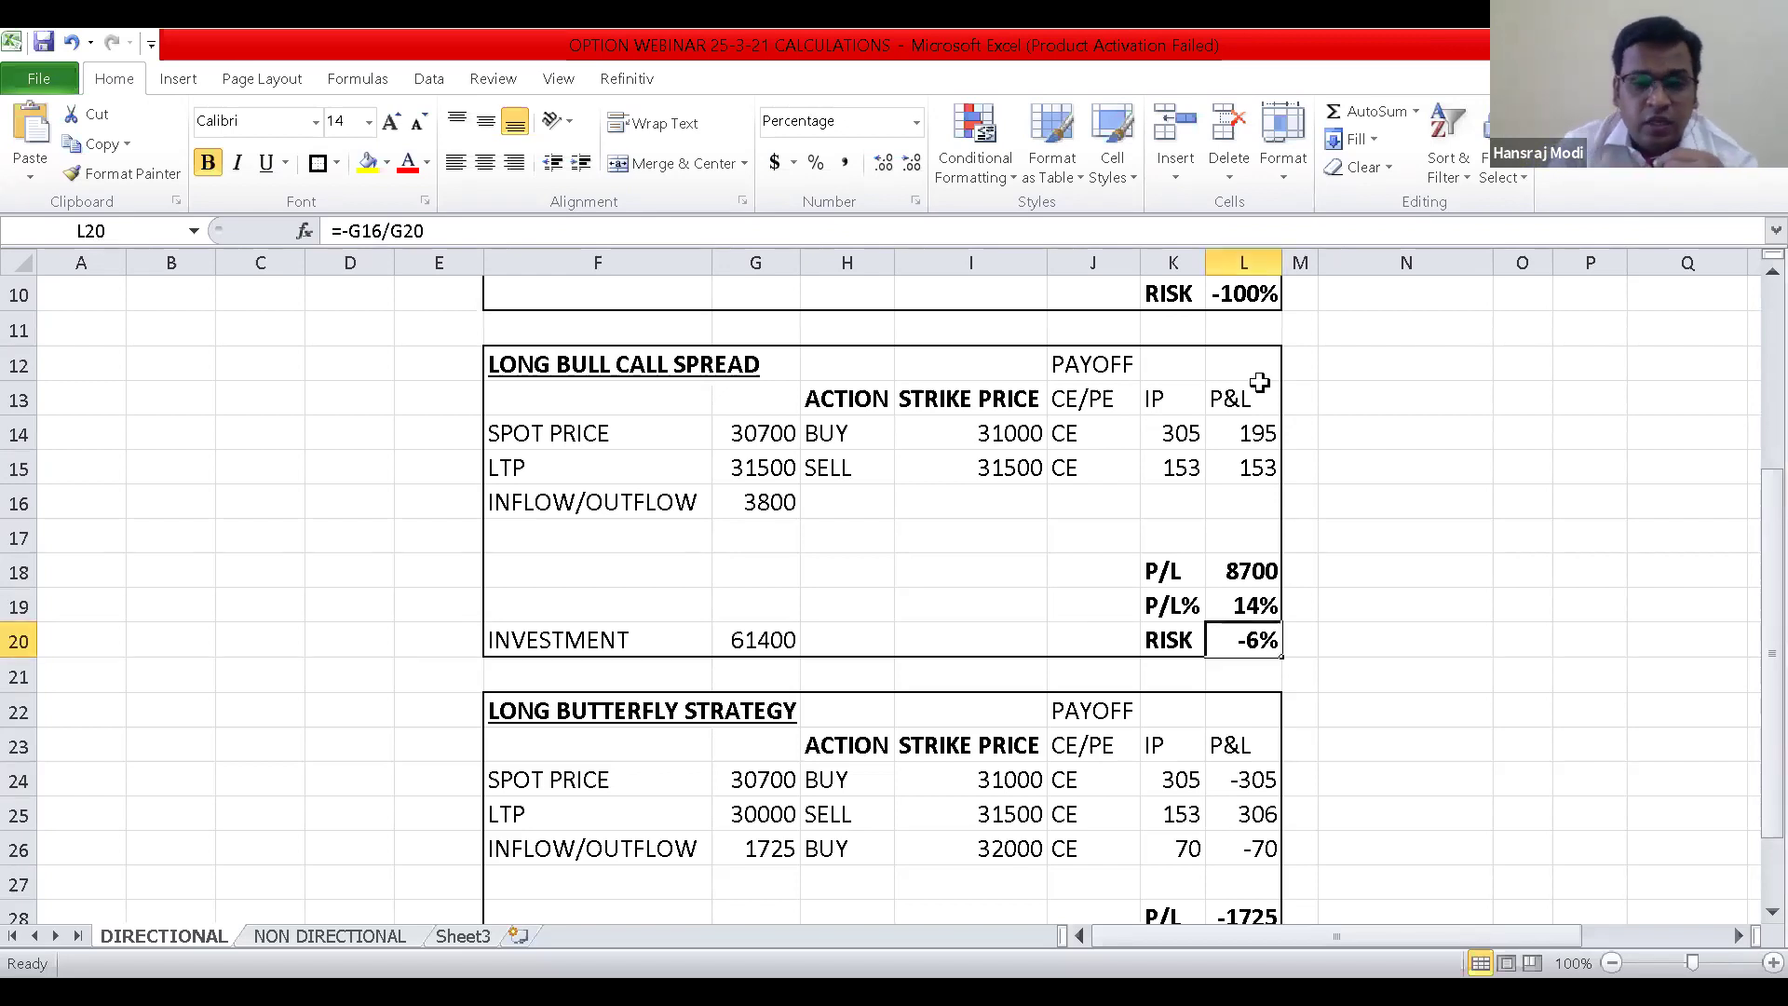
key("Down")
key("Down")
key("Down")
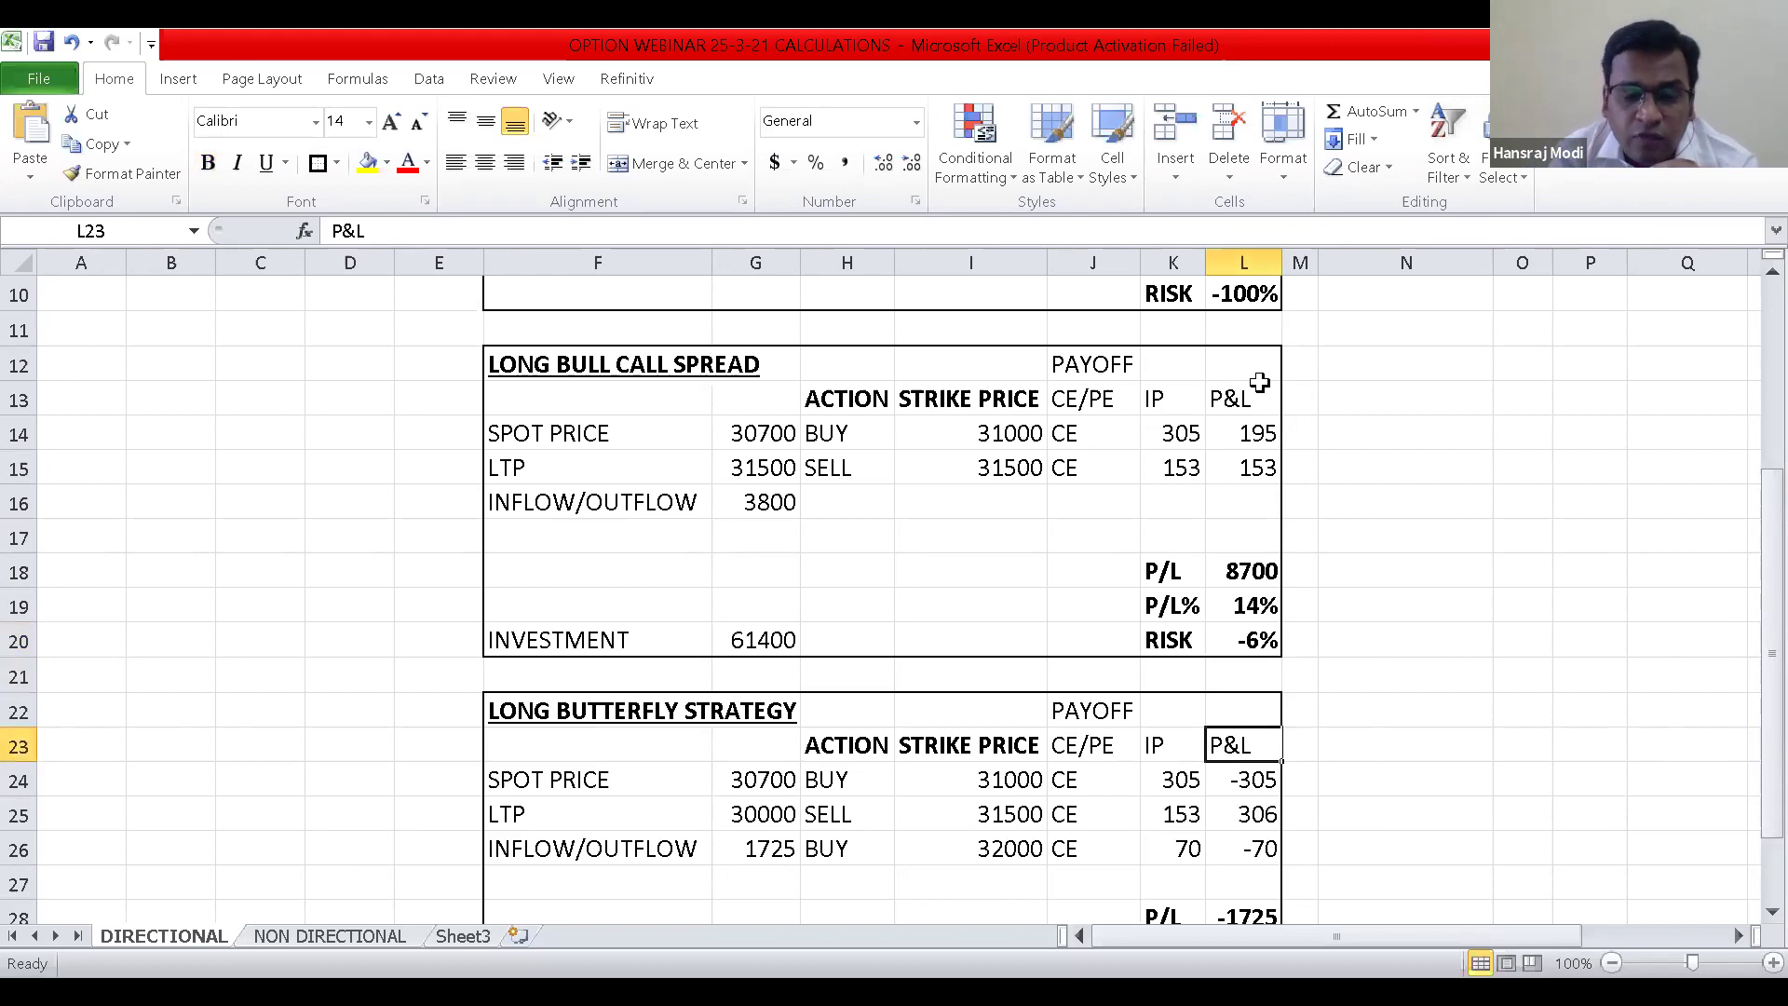
Set the LTP in the Long Call block to 32000.
key("Up")
key("Up")
key("Up")
key("Up")
key("Up")
key("Up")
key("Left")
key("Left")
key("Left")
key("Left")
key("Left")
key("Up")
key("Up")
key("Up")
key("Up")
key("Up")
key("Up")
key("Up")
key("Up")
key("Up")
key("Up")
key("Up")
key("Up")
key("Up")
key("Up")
key("Up")
key("Up")
key("Down")
key("Down")
key("Down")
key("Down")
type("32000")
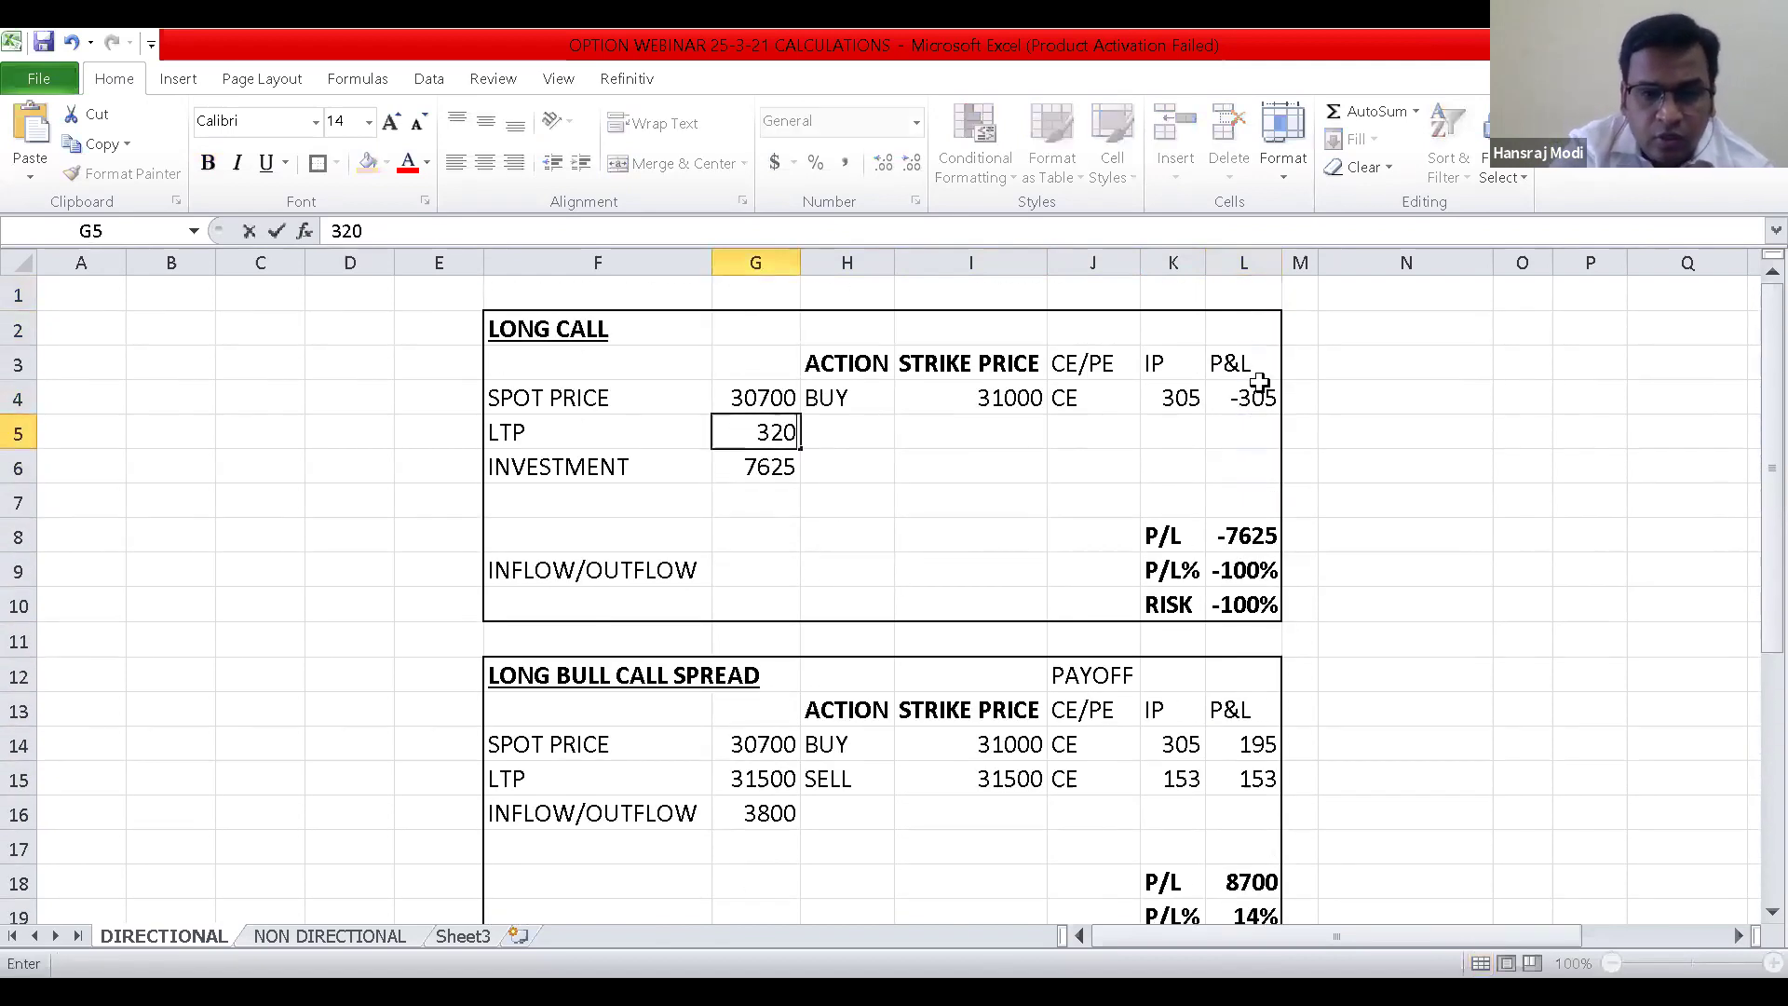
key("Return")
key("Return")
key("Down")
key("Down")
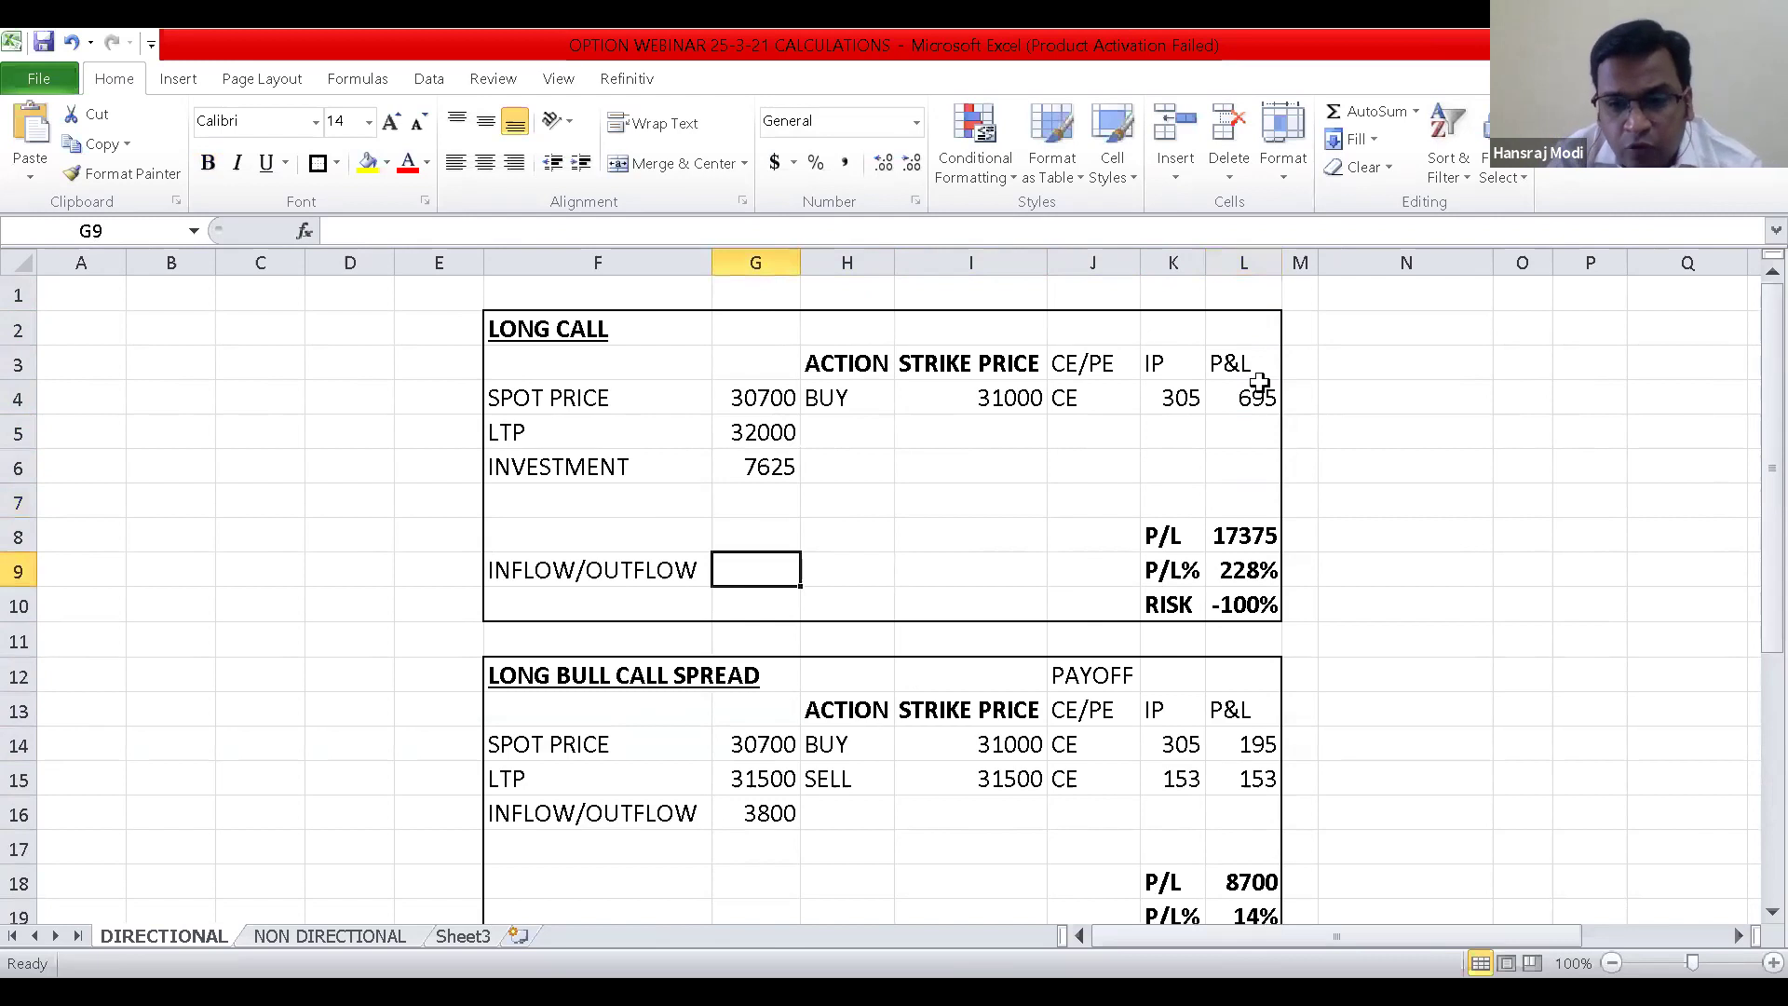
Set the LTP in the Long Bull Call Spread block to 32000.
key("Down")
key("Down")
key("Down")
key("Down")
key("Down")
key("Down")
key("Down")
key("Down")
key("Down")
key("Down")
key("Down")
key("Down")
key("Down")
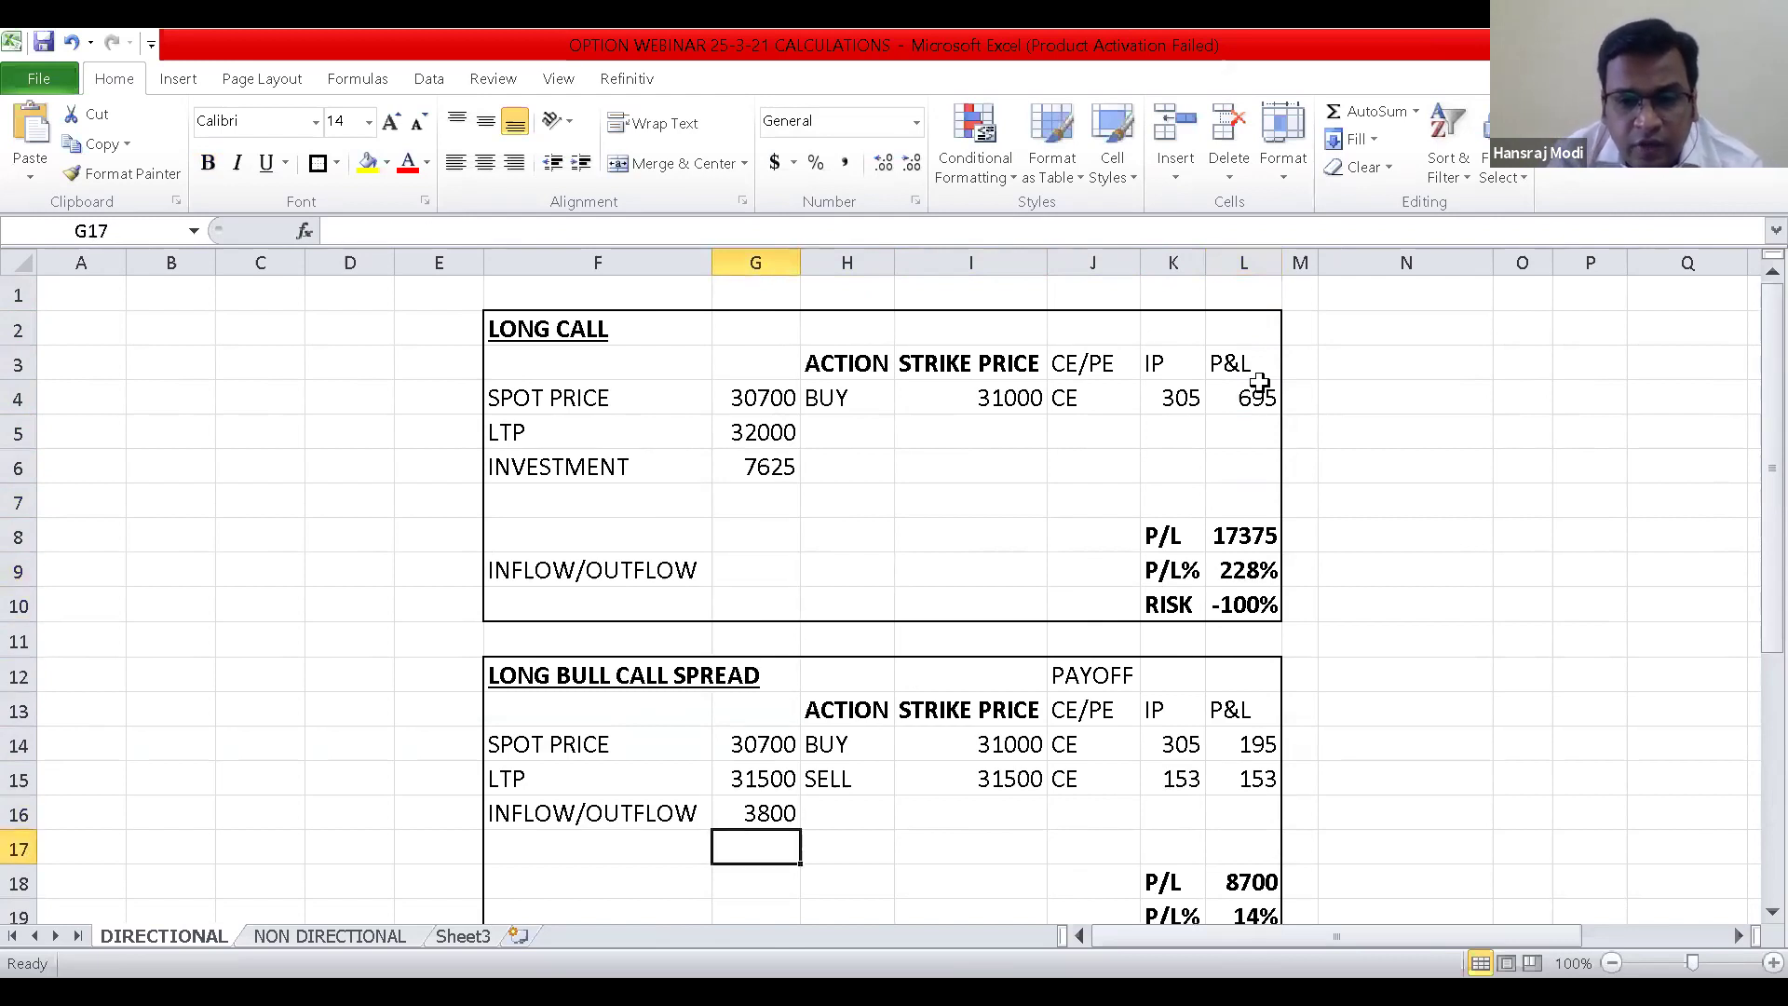
key("Down")
key("Down")
key("Down")
key("Down")
key("Up")
key("Up")
key("Up")
key("Up")
key("Up")
key("Up")
key("Up")
key("Up")
key("Up")
key("Up")
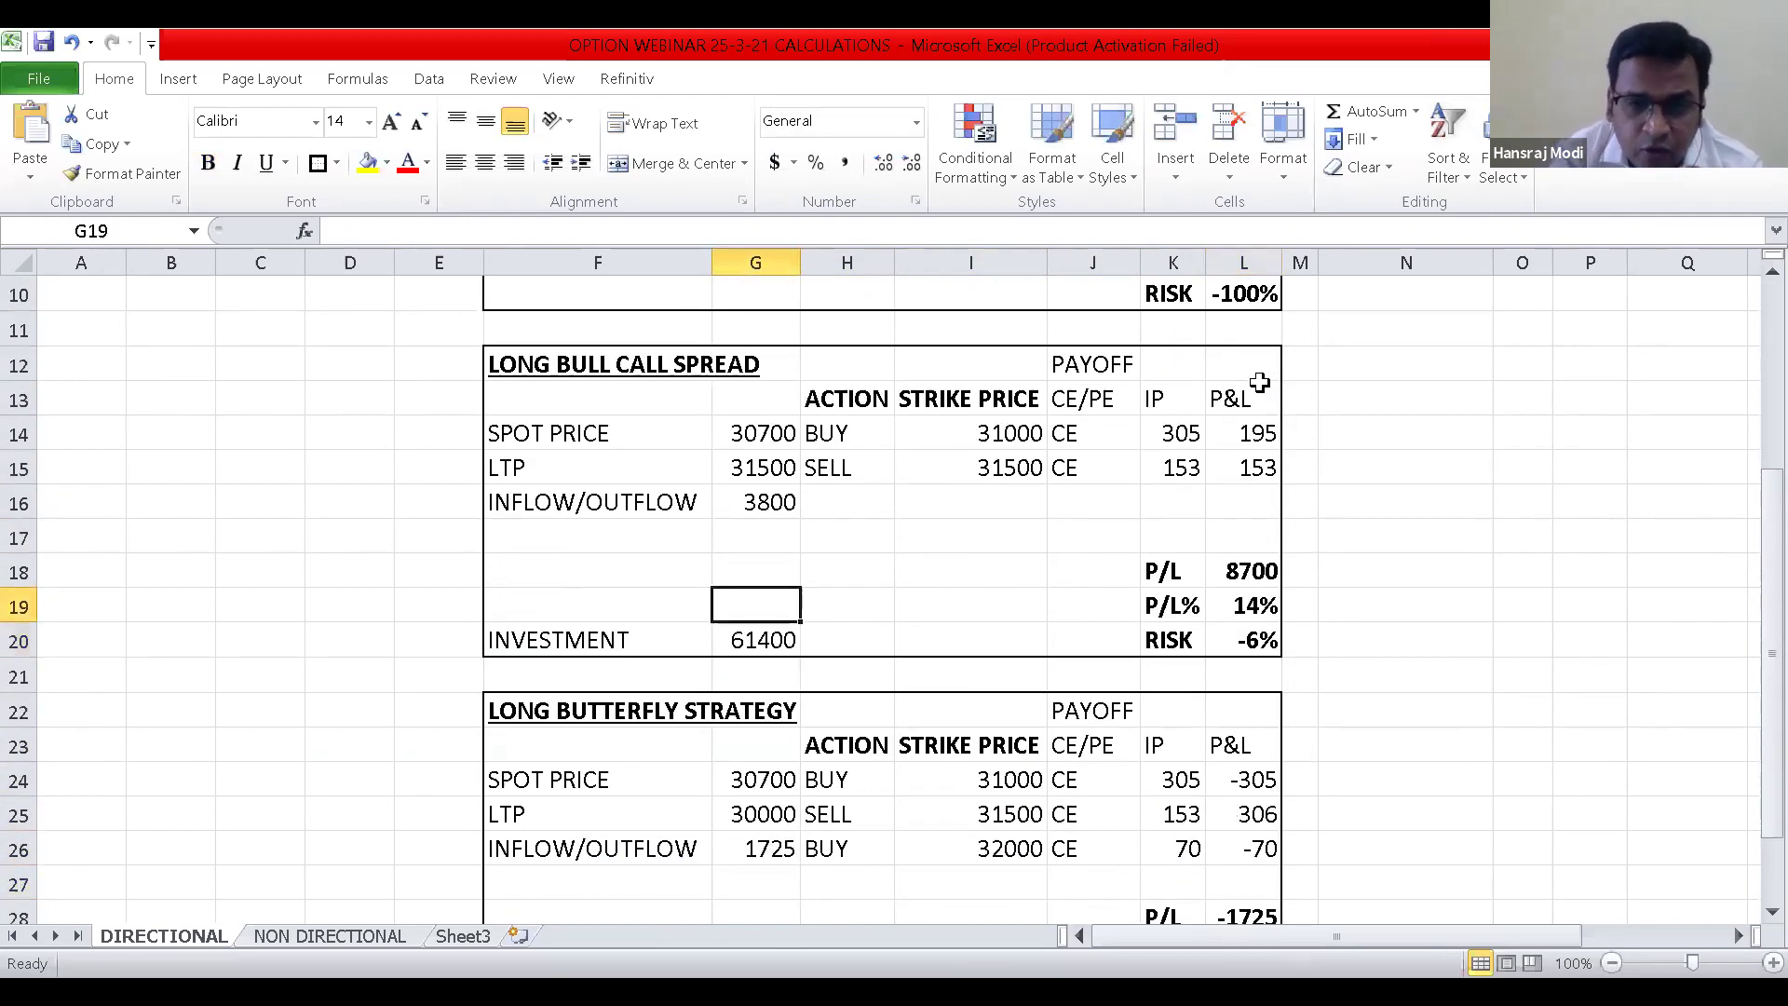
key("Up")
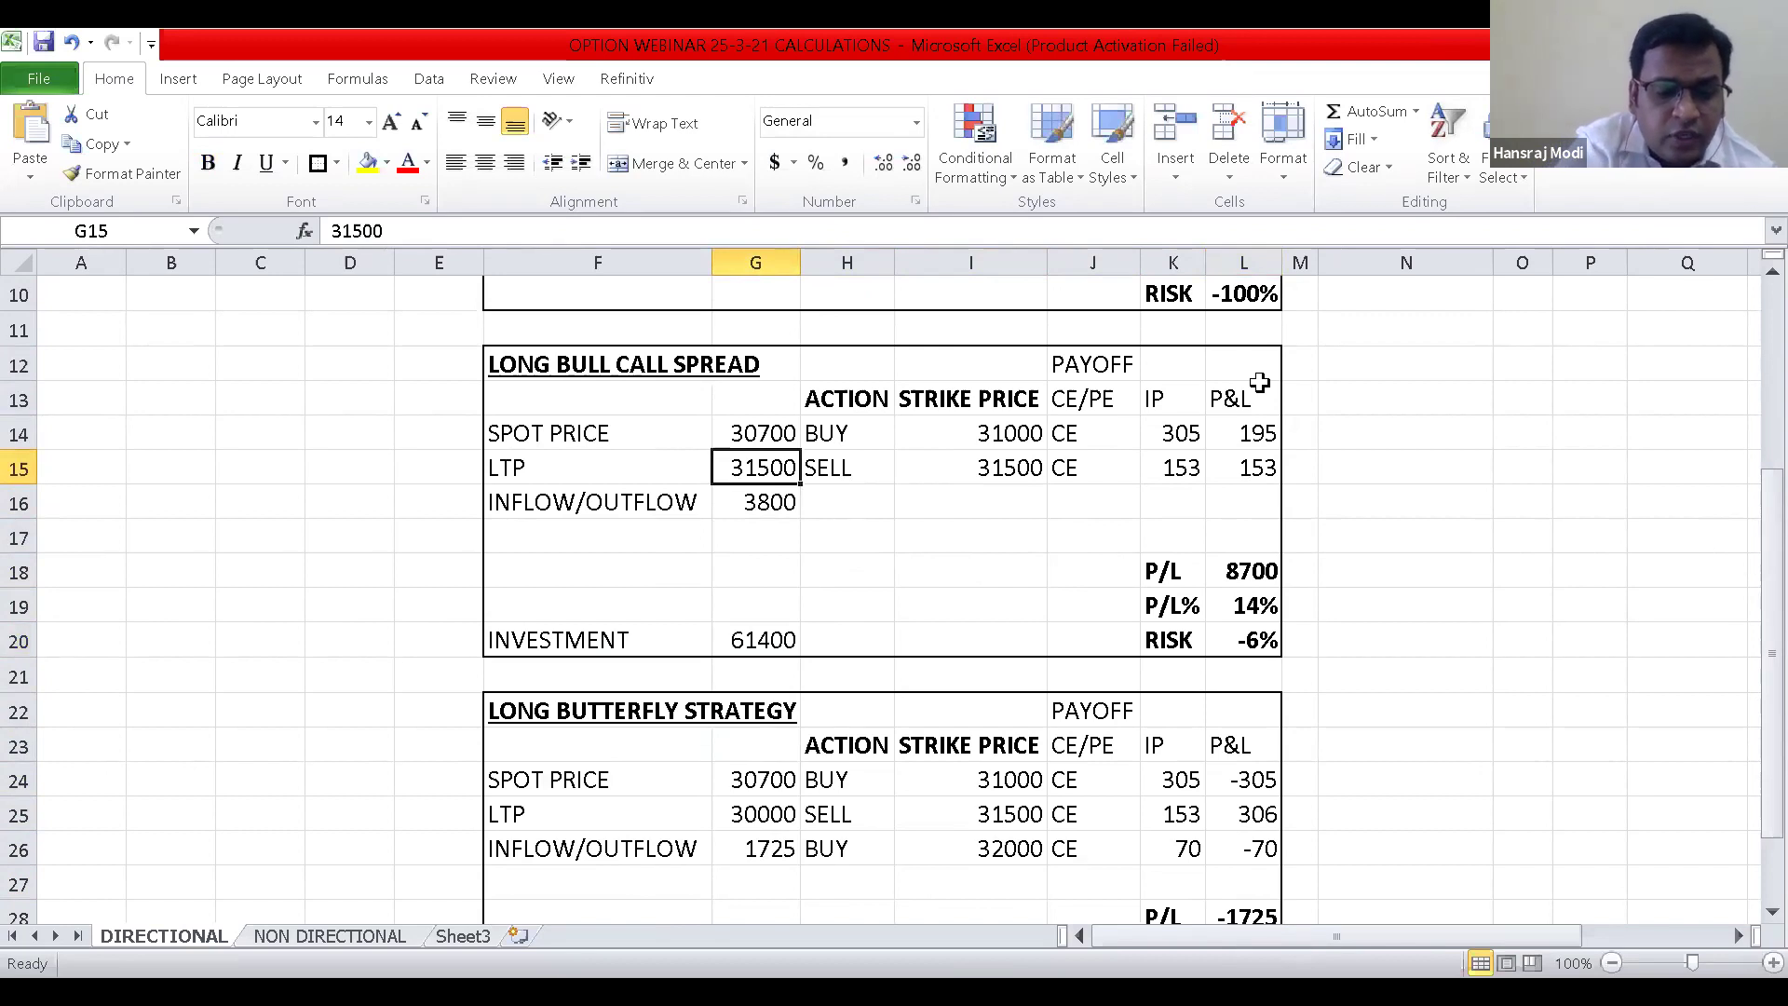
type("31")
key("BackSpace")
type("2000")
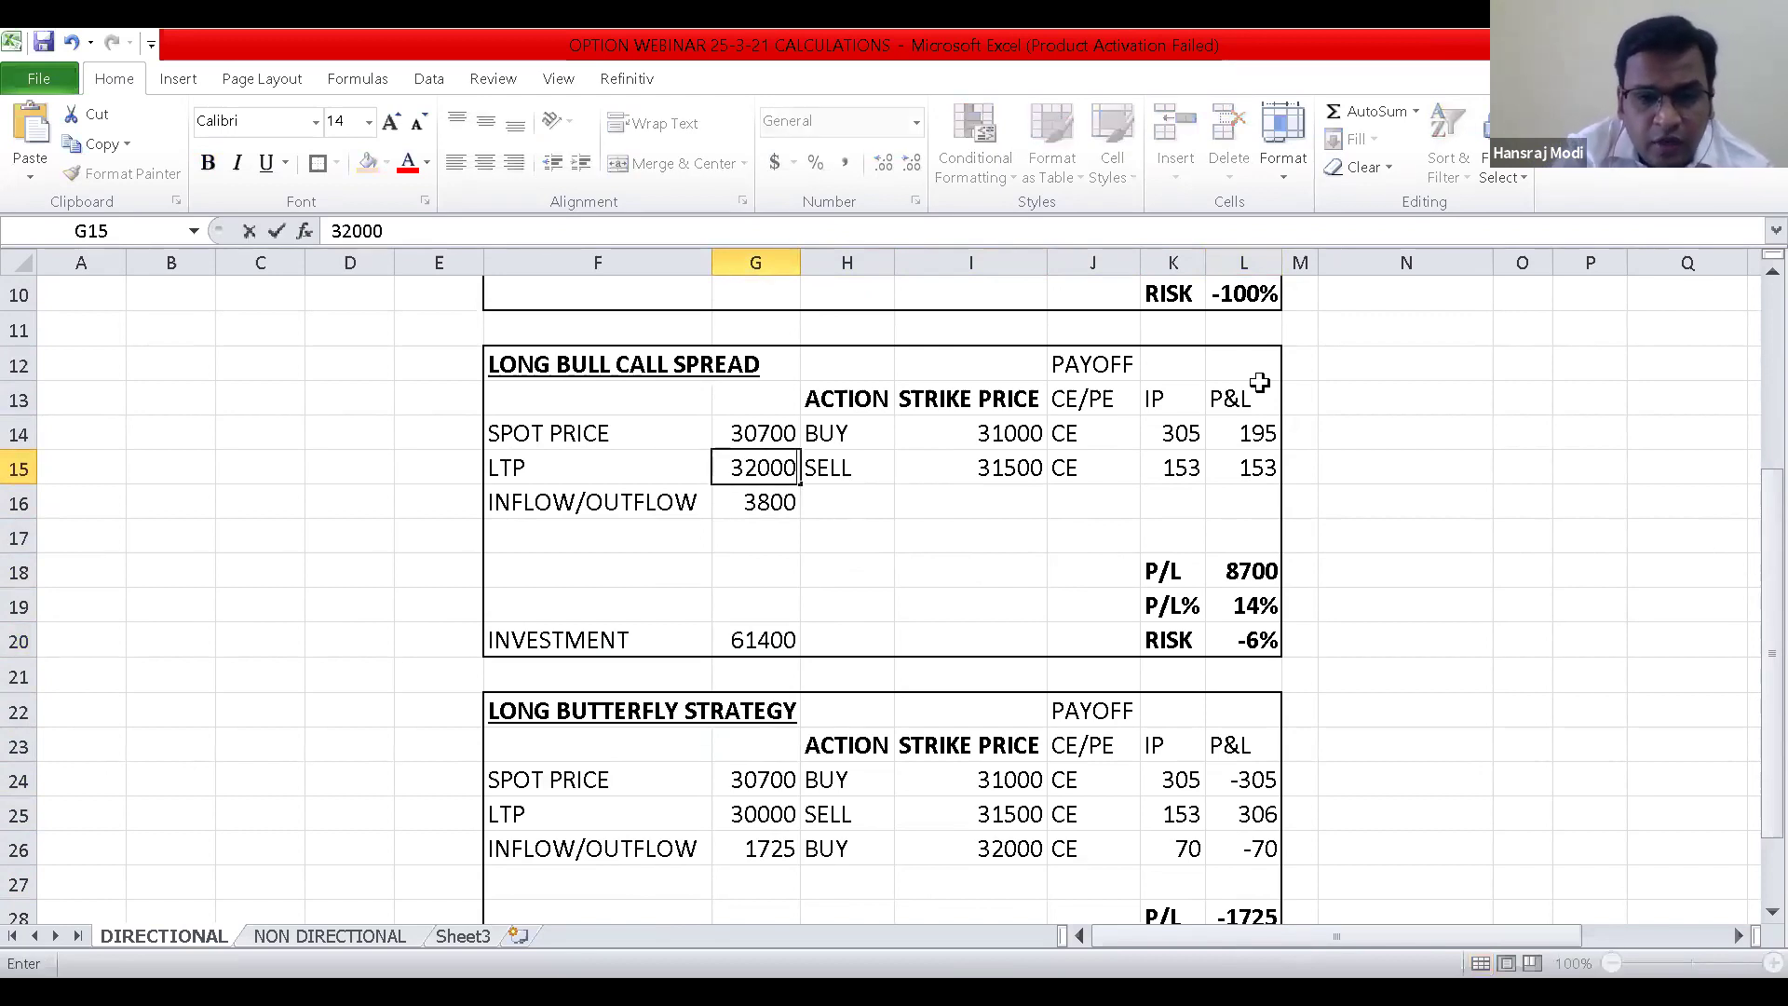
key("Return")
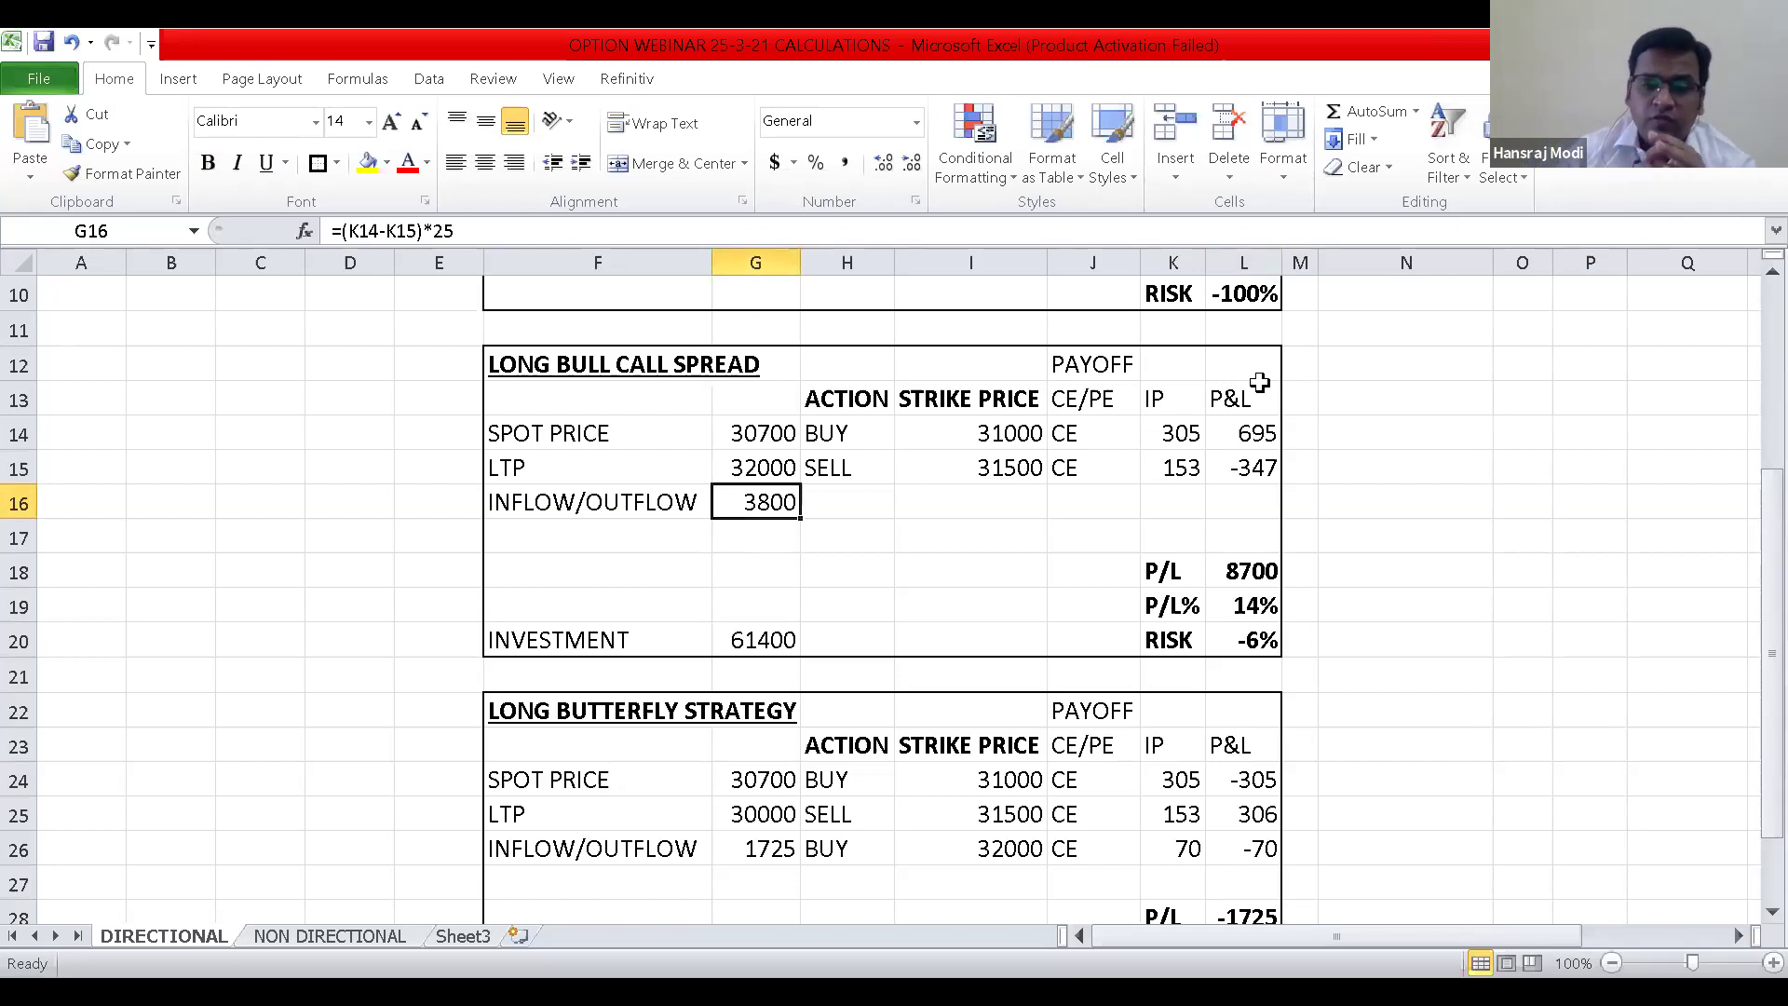
key("Left")
key("Up")
key("Up")
key("Up")
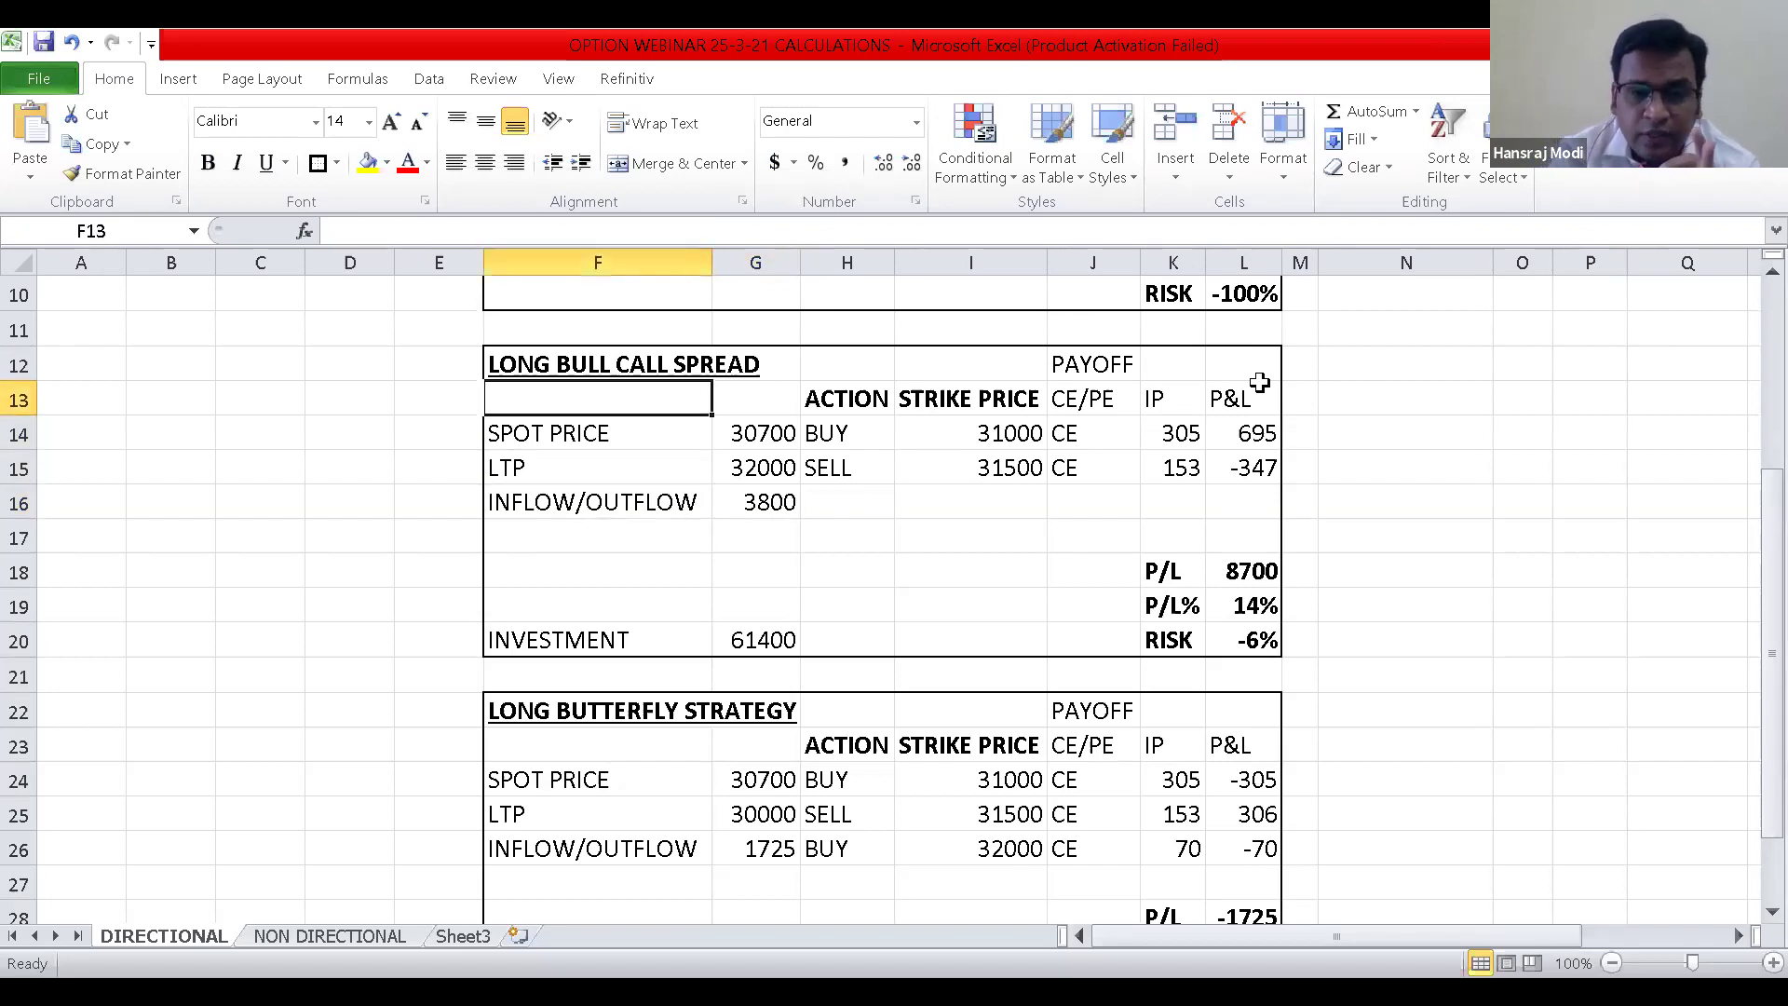
key("Up")
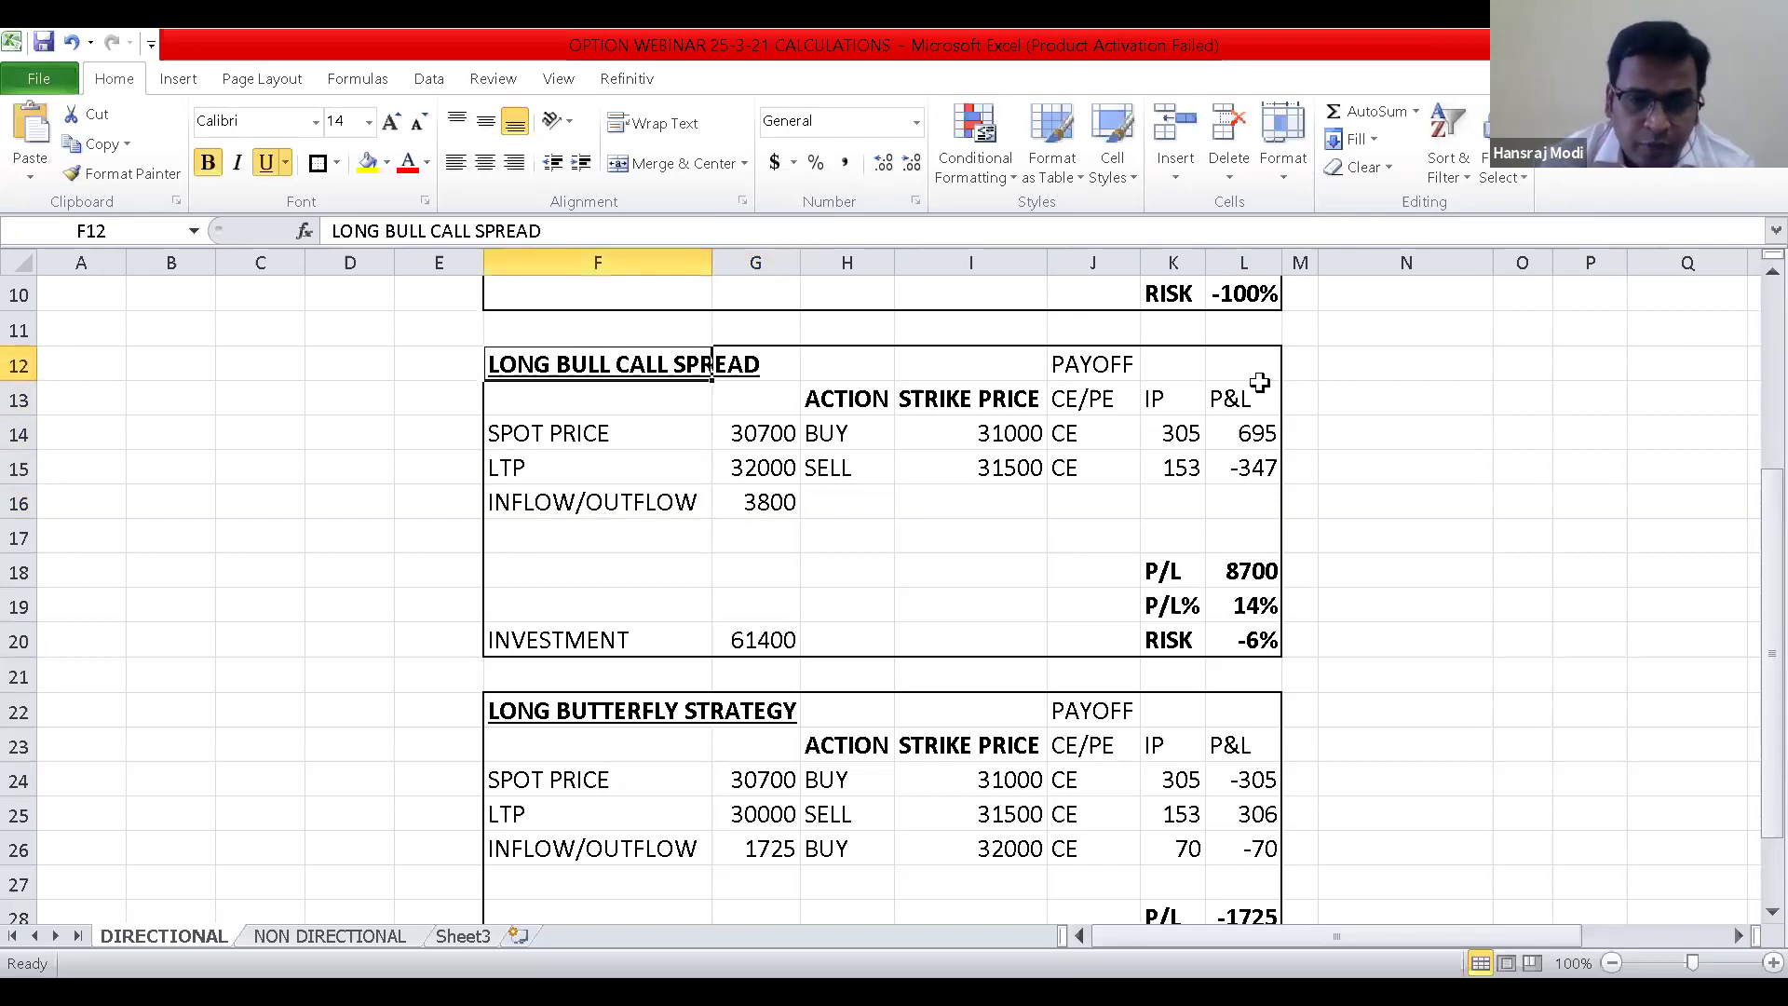
Examine the Long Butterfly Strategy block below the Long Bull Call Spread, from its heading down to its investment and risk.
key("Down")
key("Down")
key("Down")
key("Down")
key("Down")
key("Down")
key("Down")
key("Down")
key("Down")
key("Down")
key("Down")
key("Down")
key("Down")
key("Down")
key("Down")
key("Down")
key("Down")
key("Down")
key("Down")
key("Down")
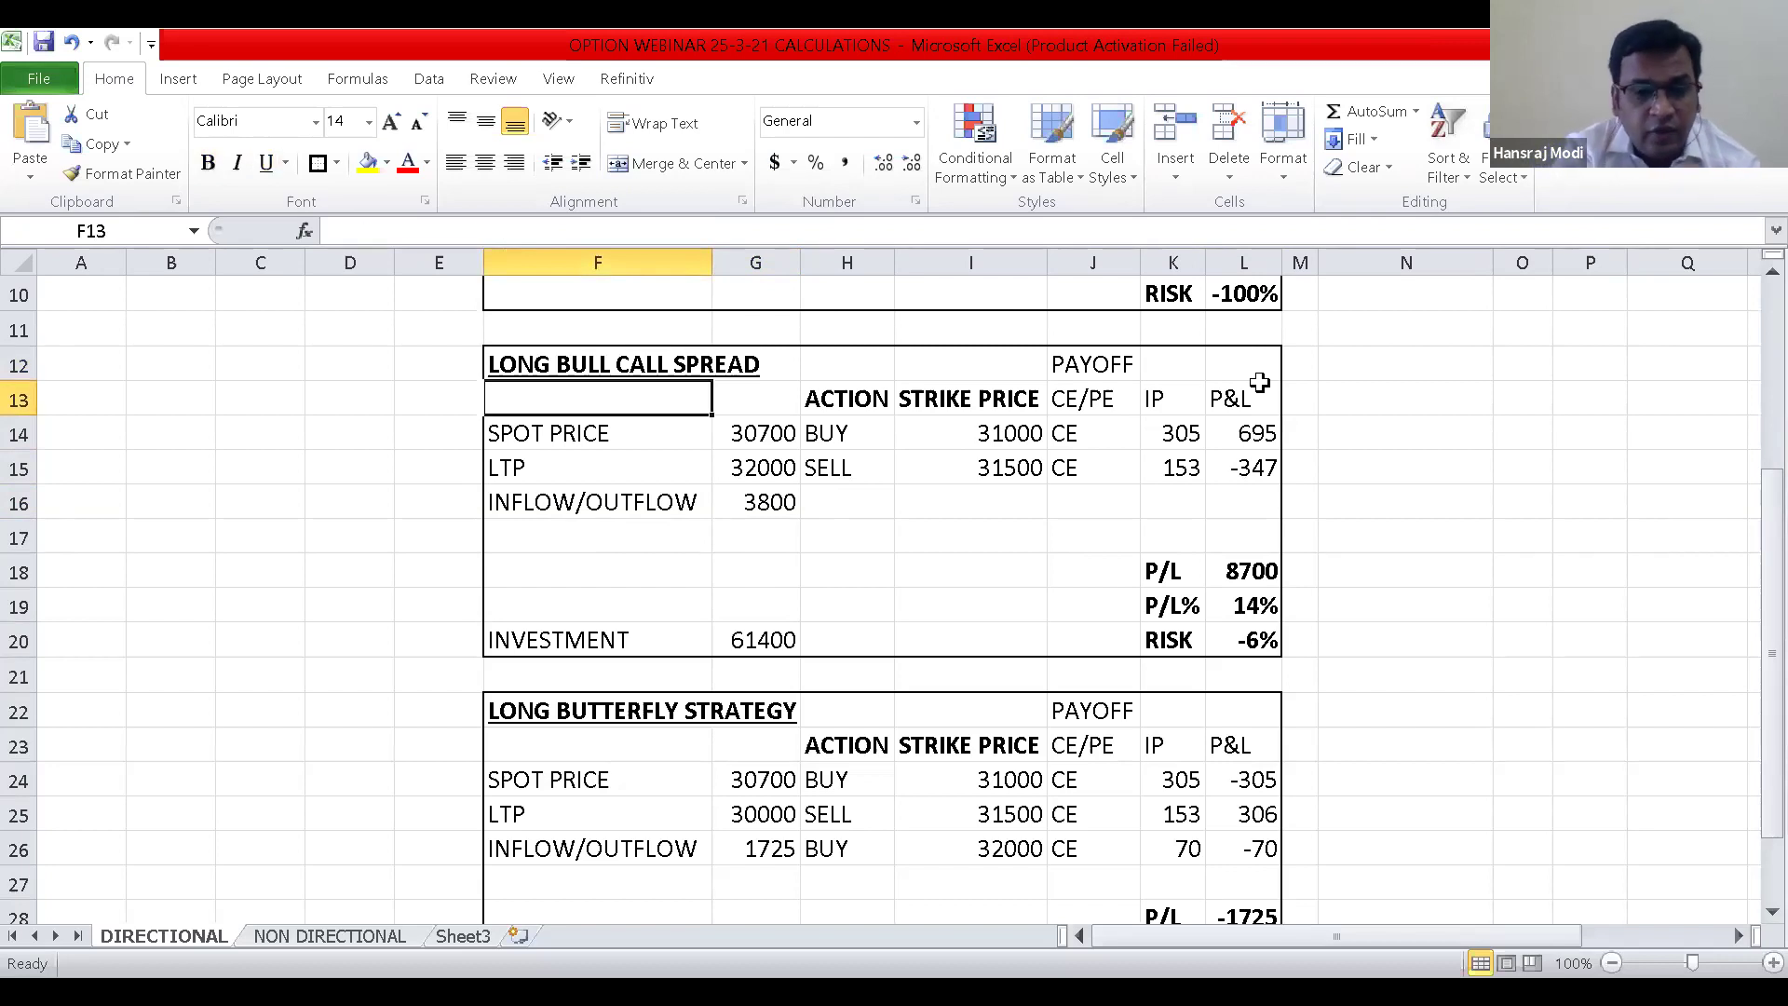
key("Down")
key("Down")
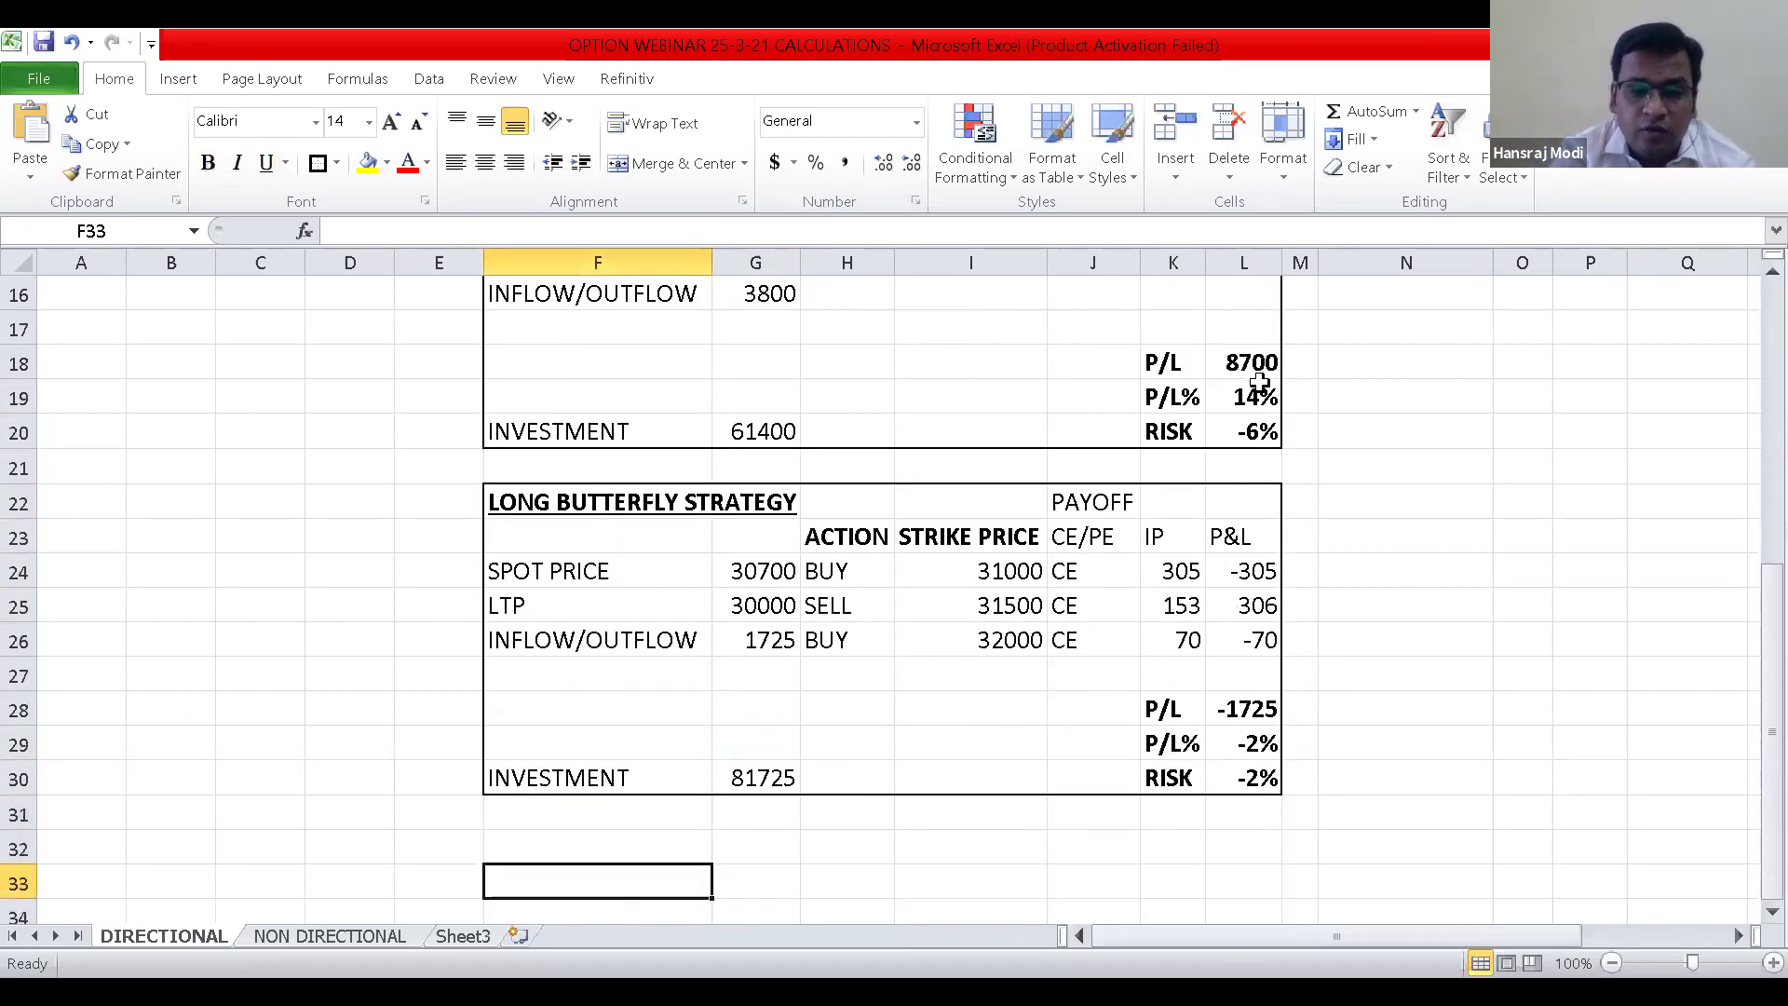
key("Up")
key("Up")
key("Up")
key("Up")
key("Up")
key("Up")
key("Up")
key("Up")
key("Up")
key("Up")
key("Up")
key("Up")
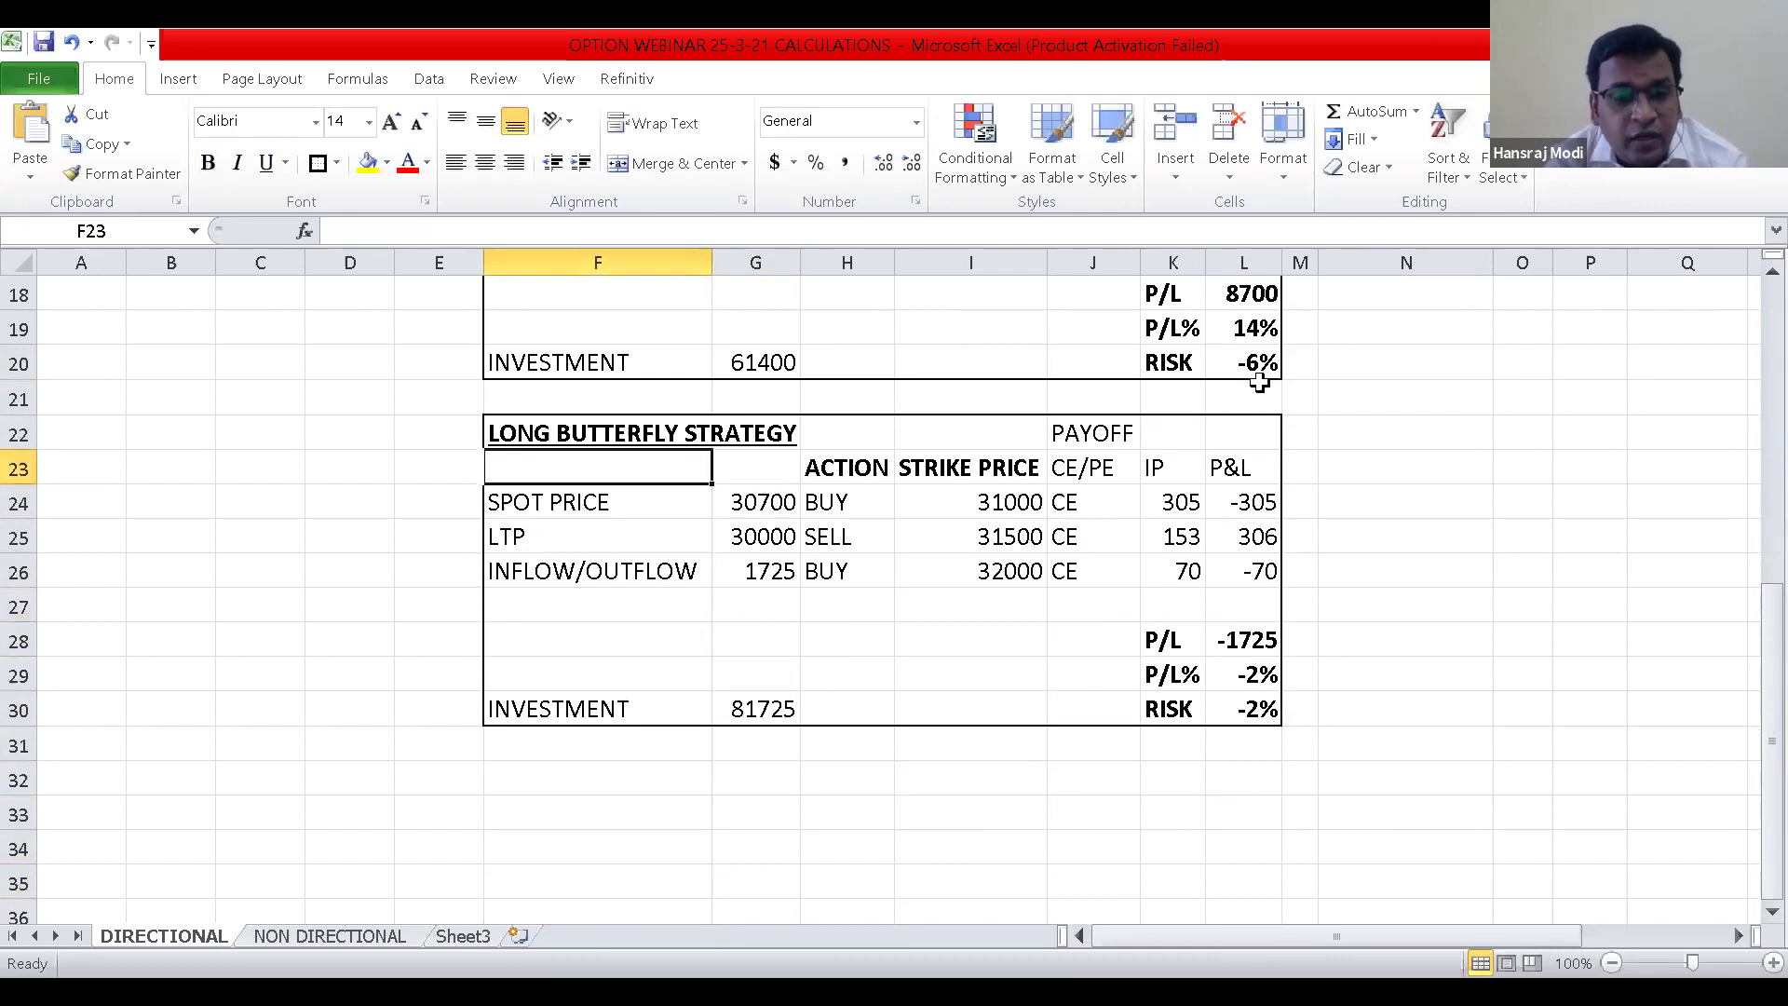
key("Down")
key("Down")
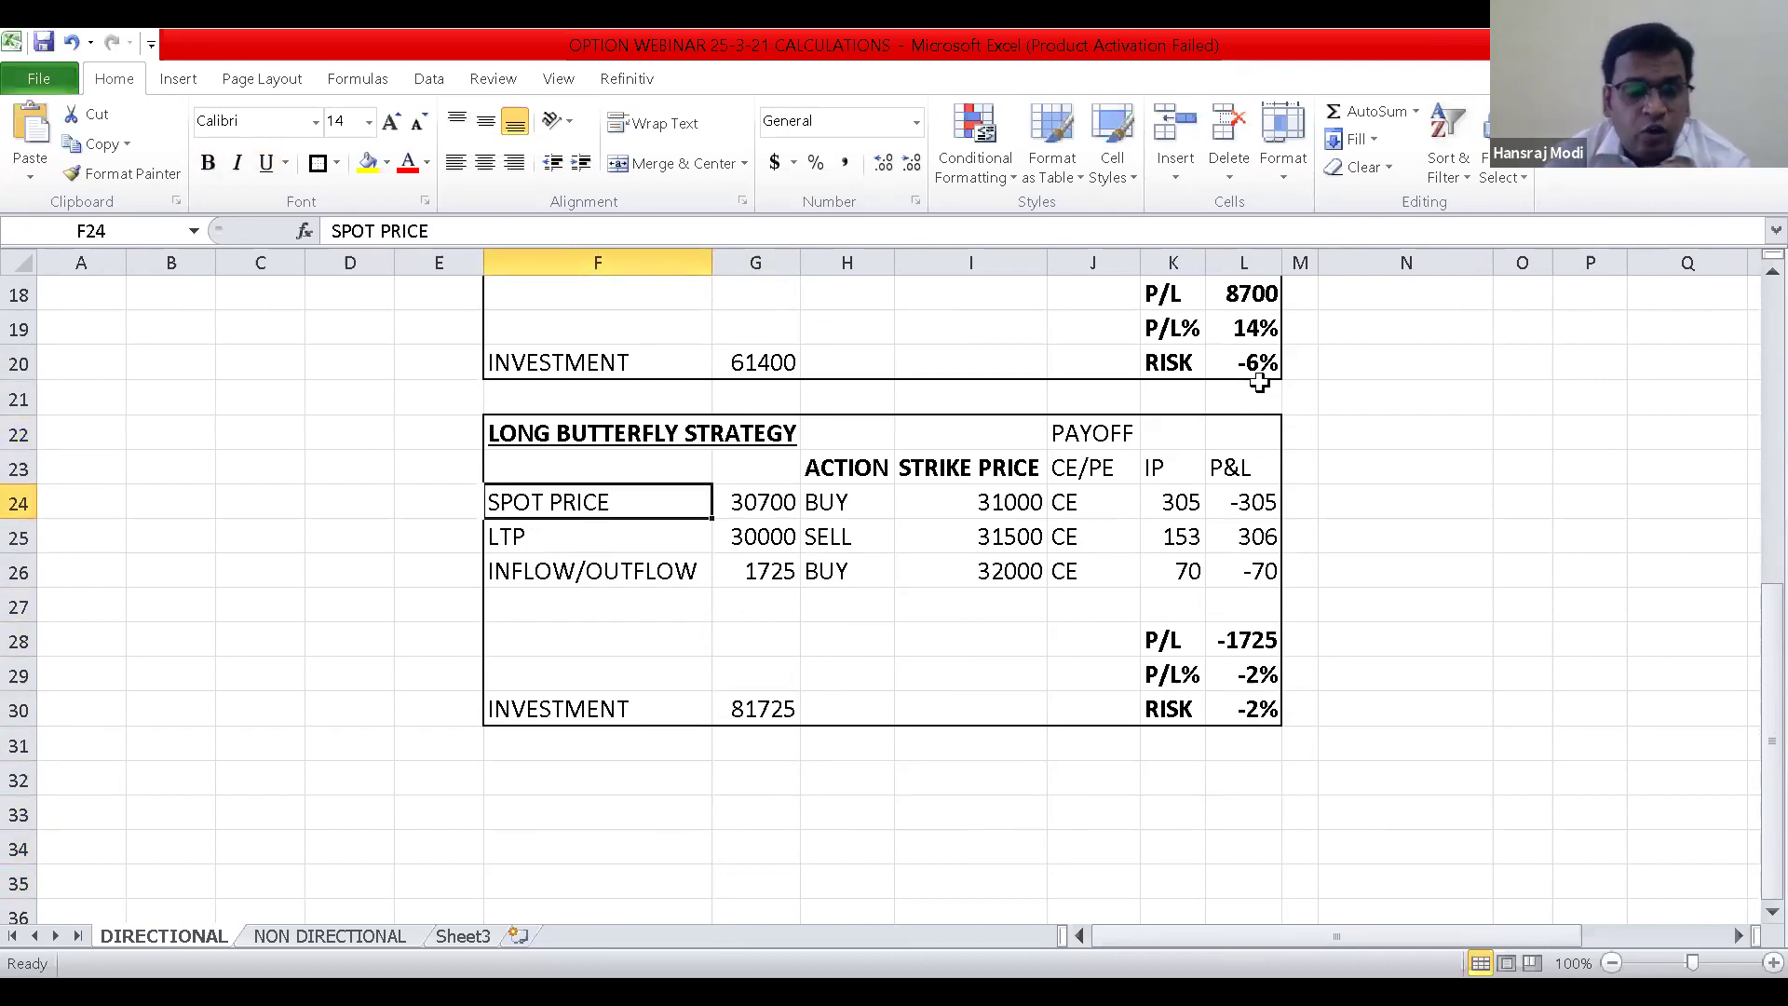
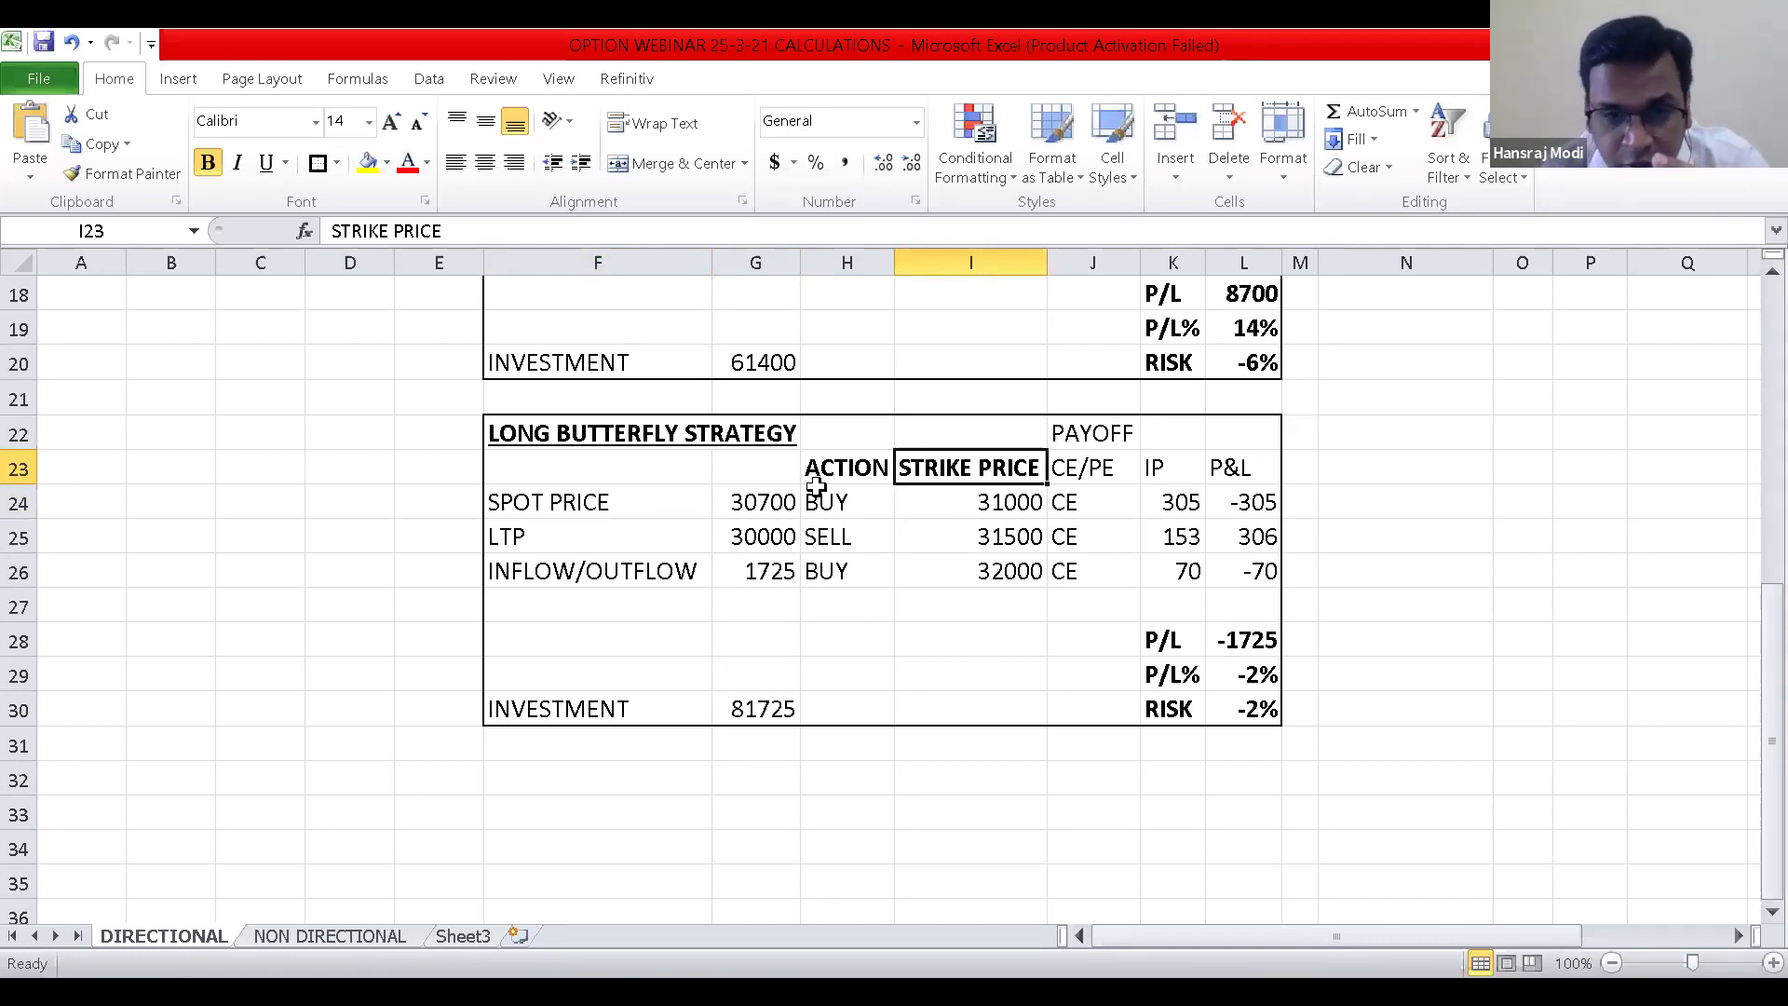
Review the Long Butterfly Strategy's spot price, LTP and inflow/outflow, and inspect its risk percentage formula.
key("Left")
key("Left")
key("Down")
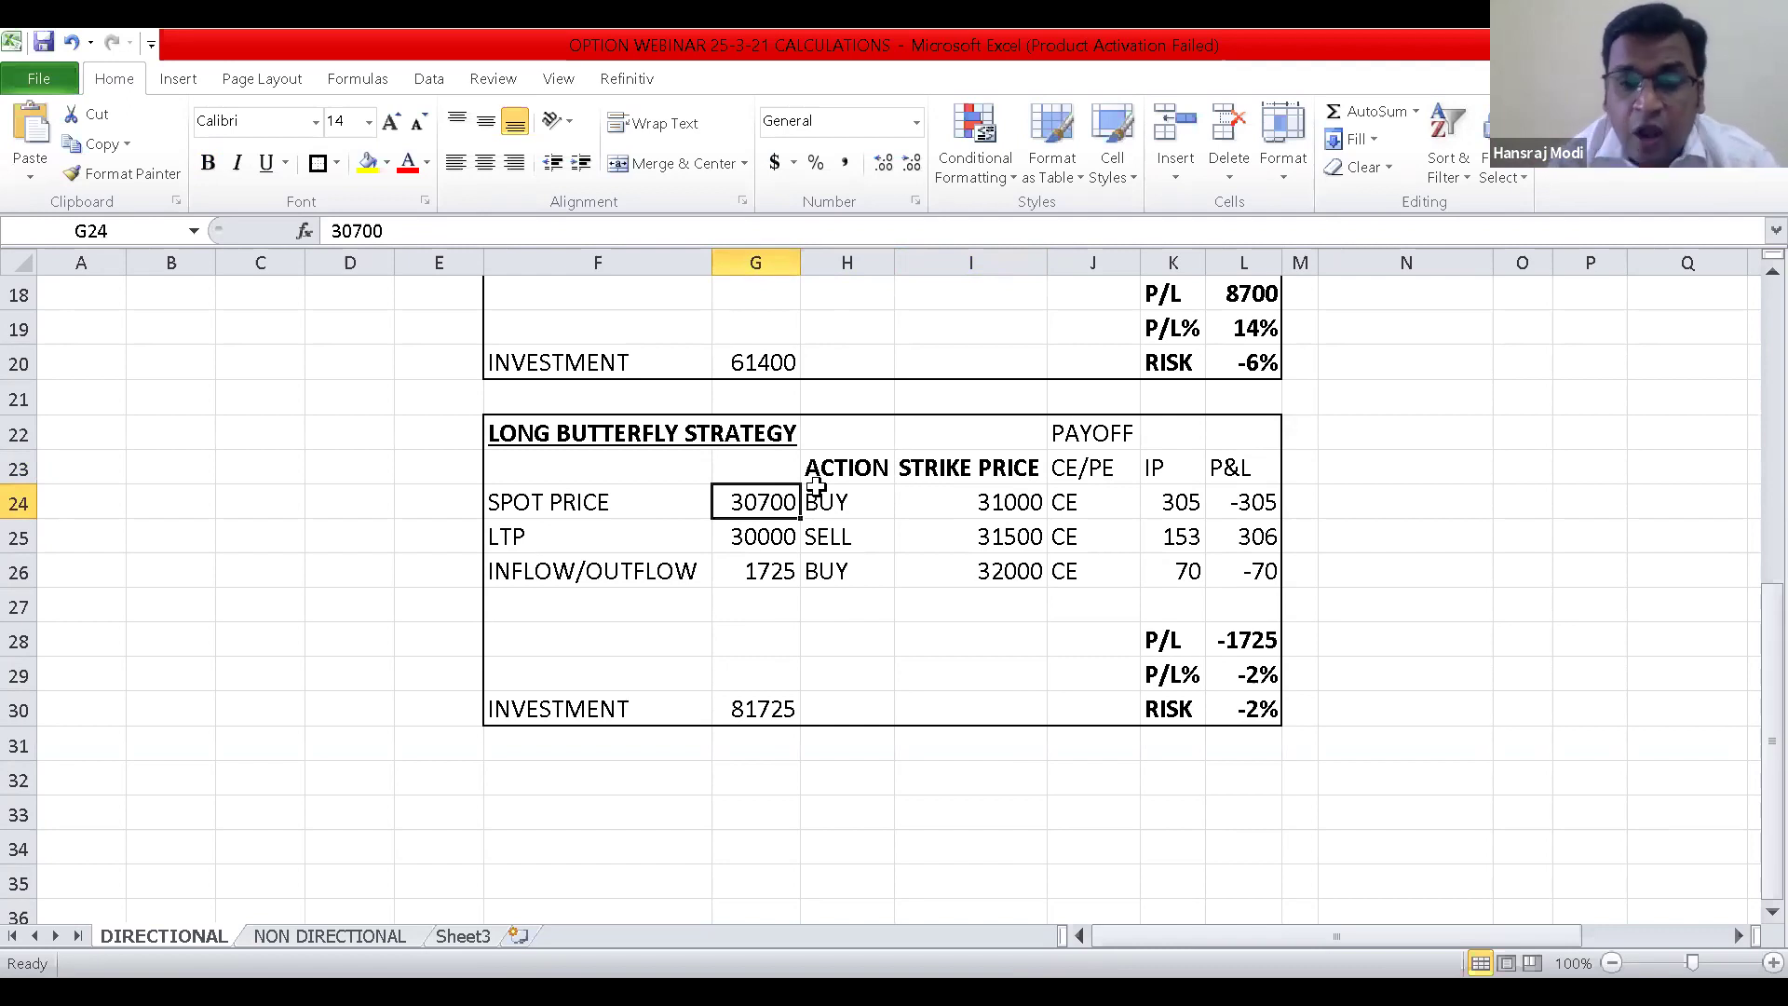
key("Down")
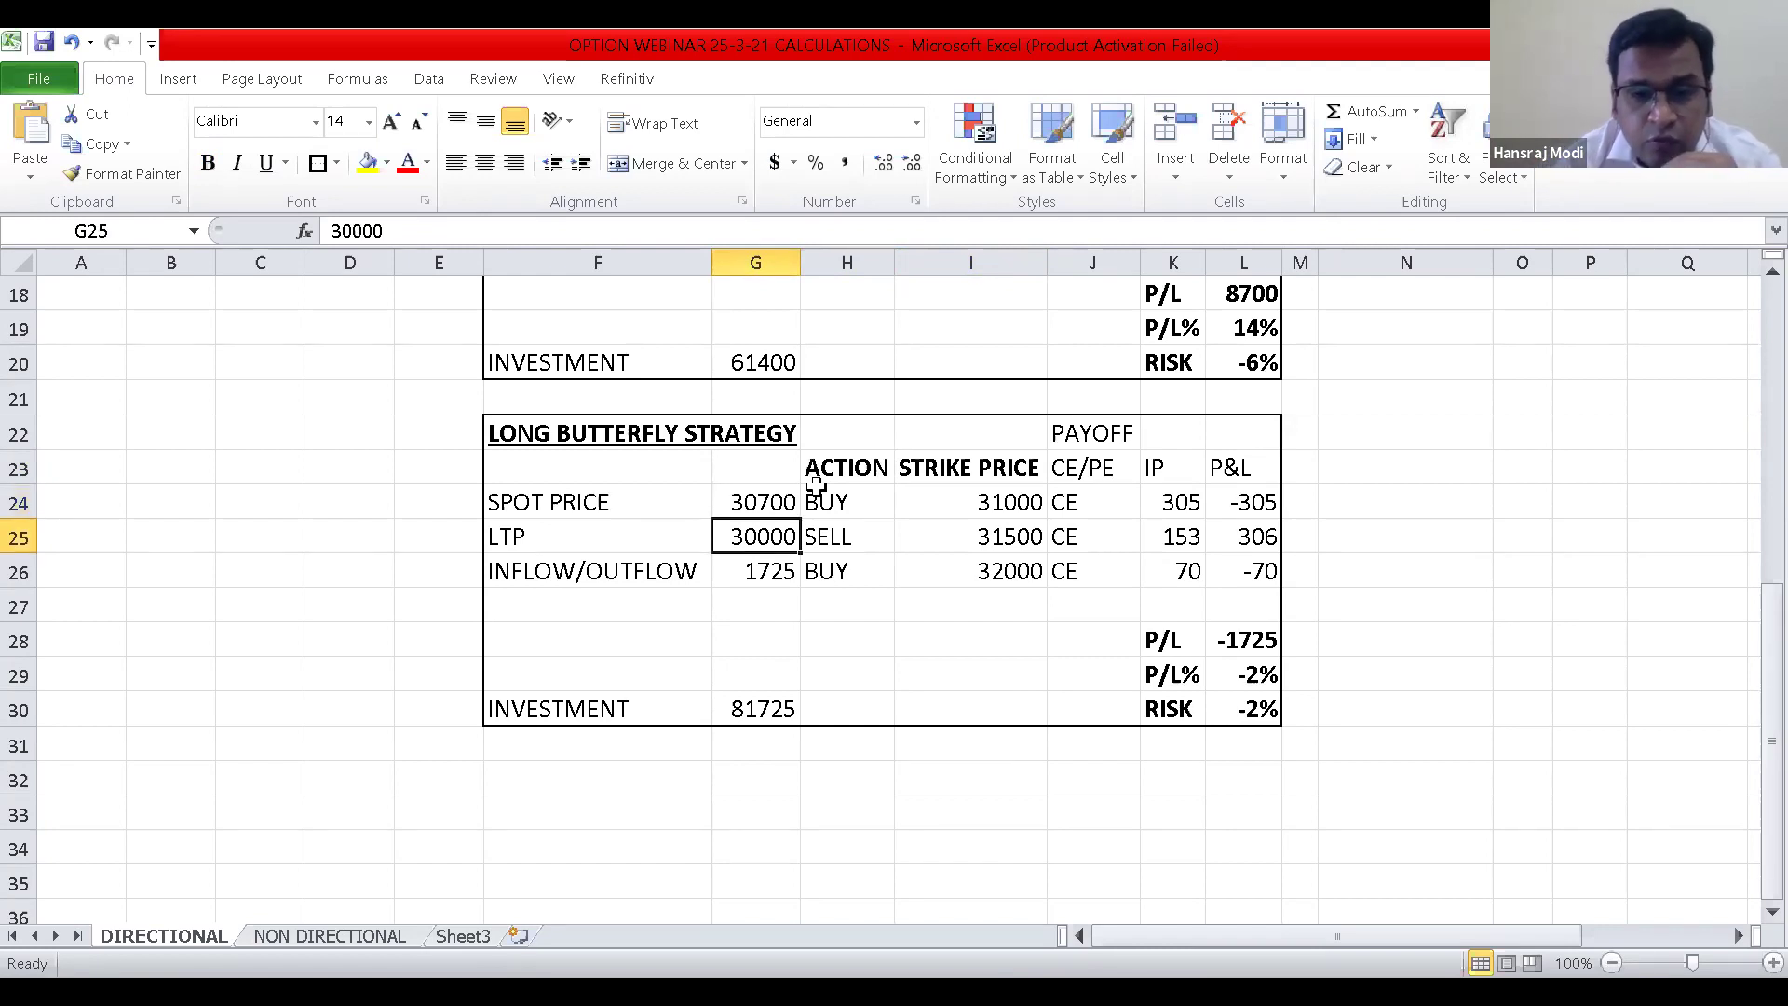
key("Down")
key("Right")
key("Right")
key("Right")
key("Right")
key("Right")
key("Down")
key("Down")
key("Down")
key("Down")
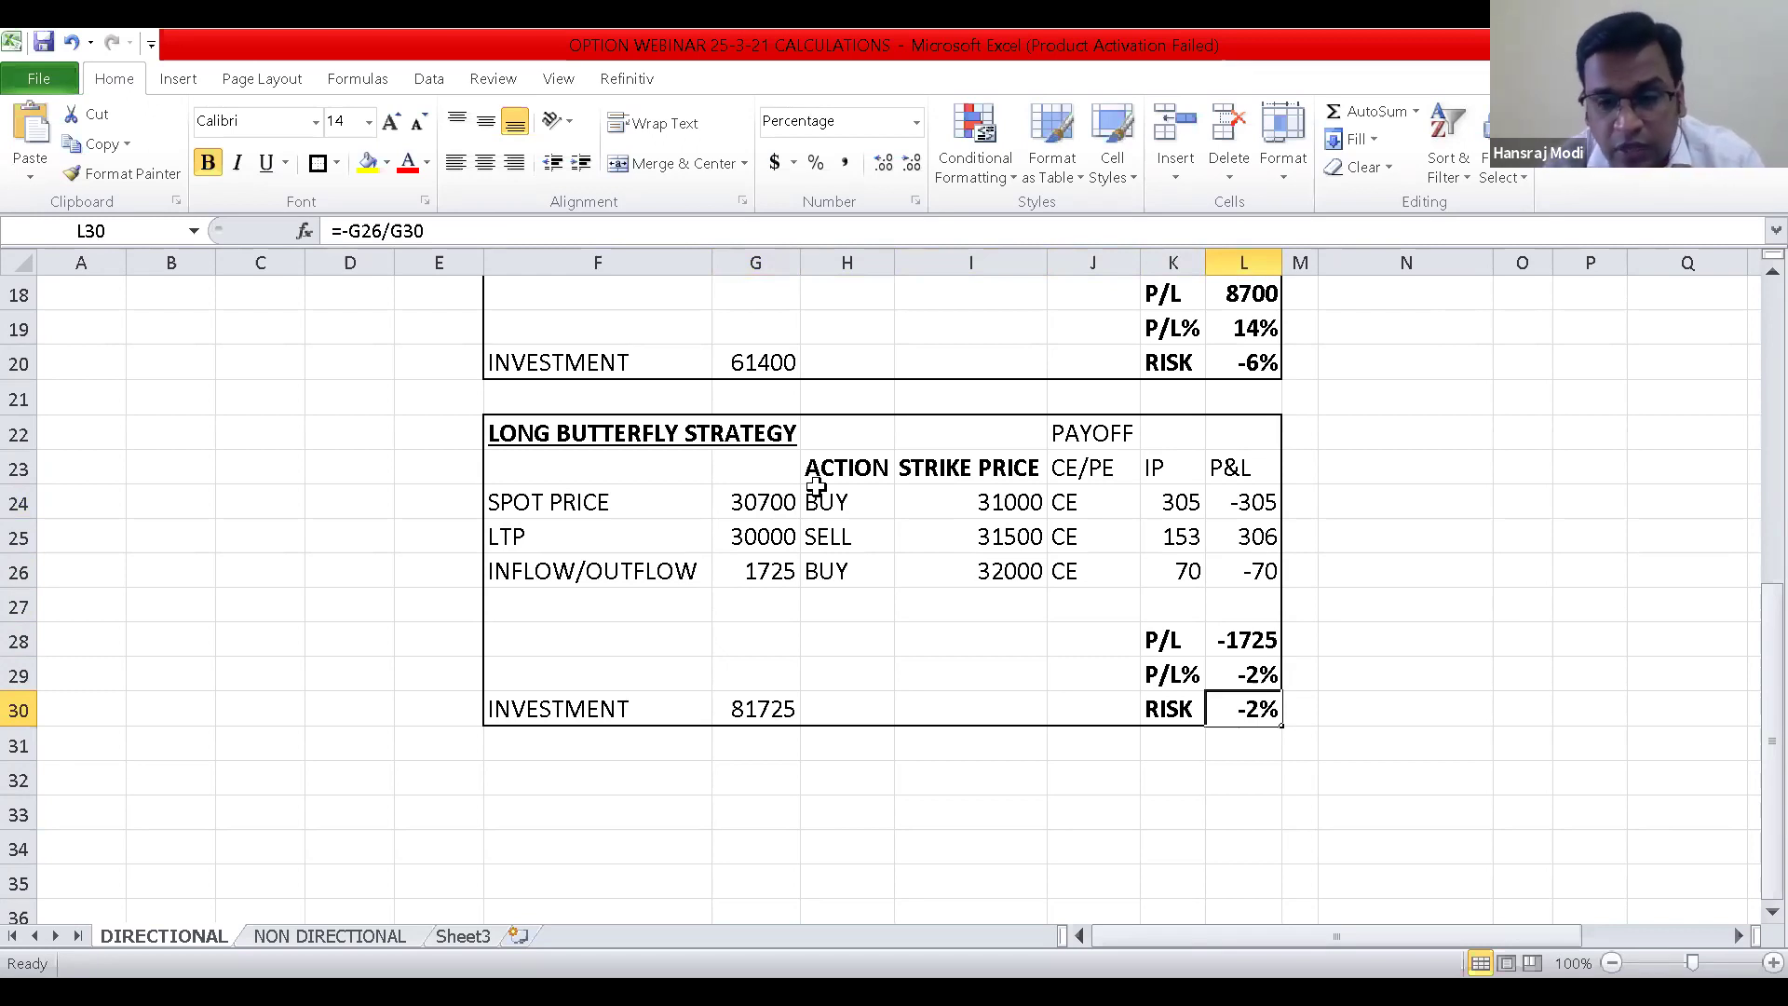
Set the LTP in the Long Butterfly Strategy block to 31500.
key("Up")
key("Up")
key("Up")
key("Up")
key("Up")
key("Left")
key("Left")
key("Left")
key("Left")
key("Left")
type("31500")
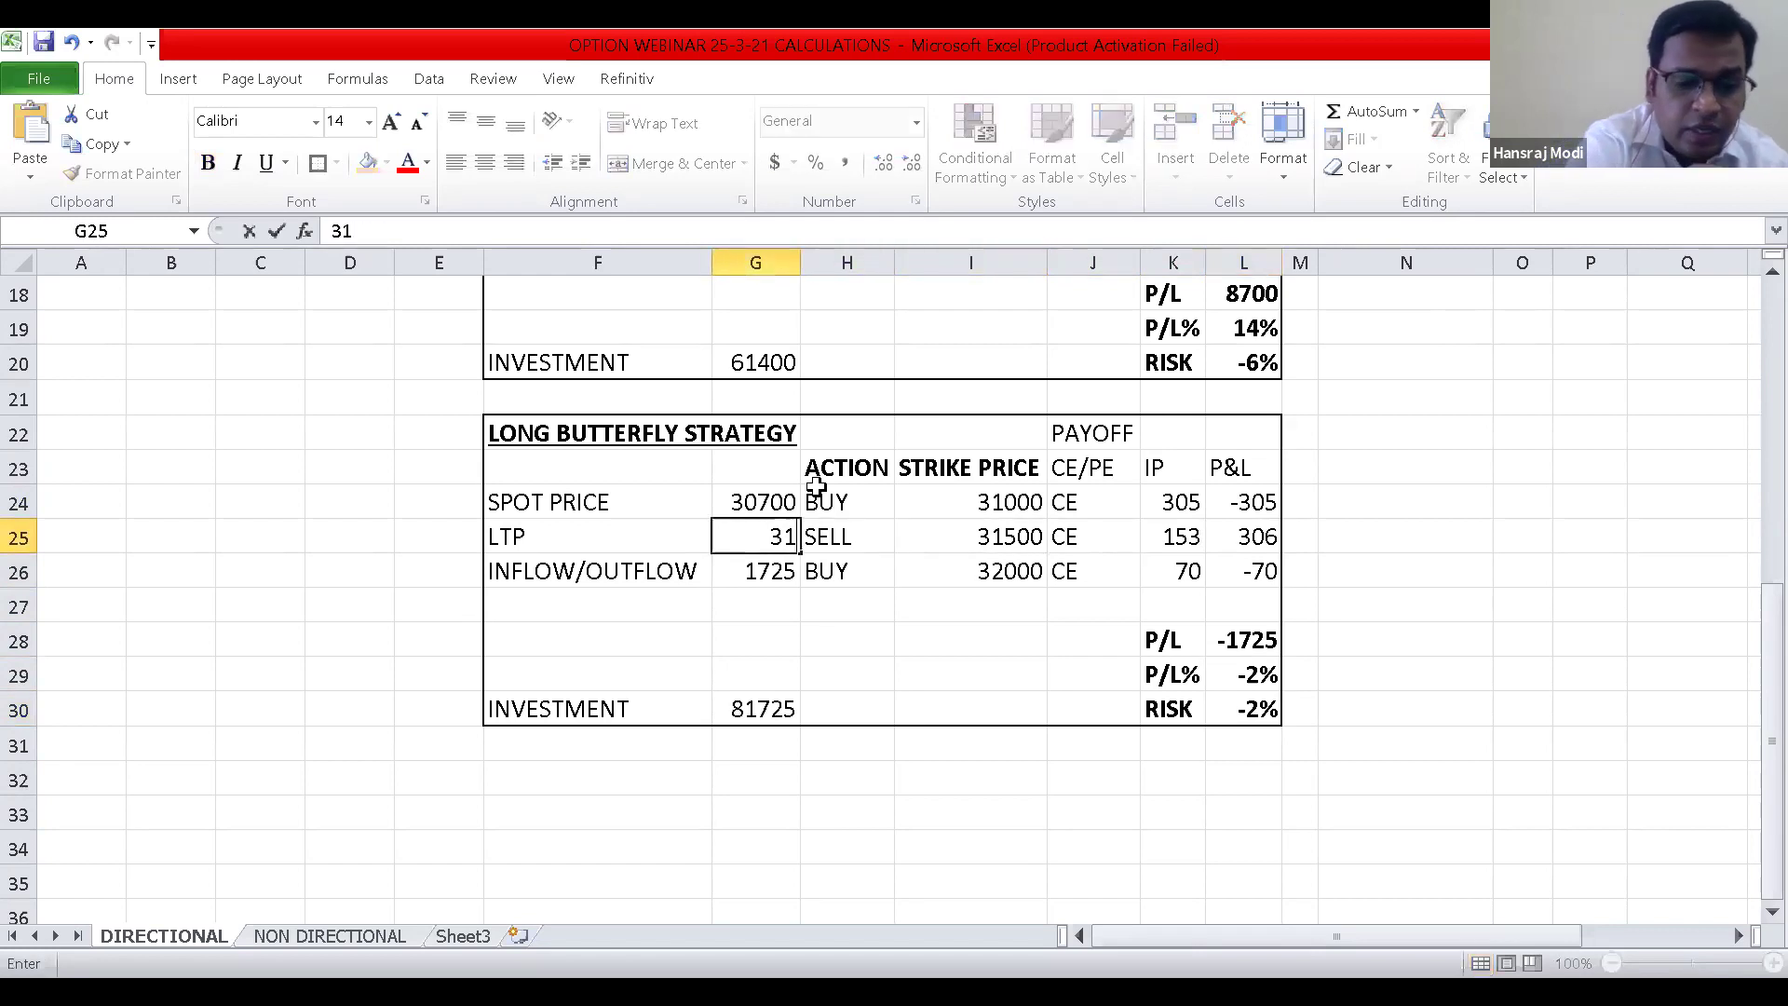
key("Return")
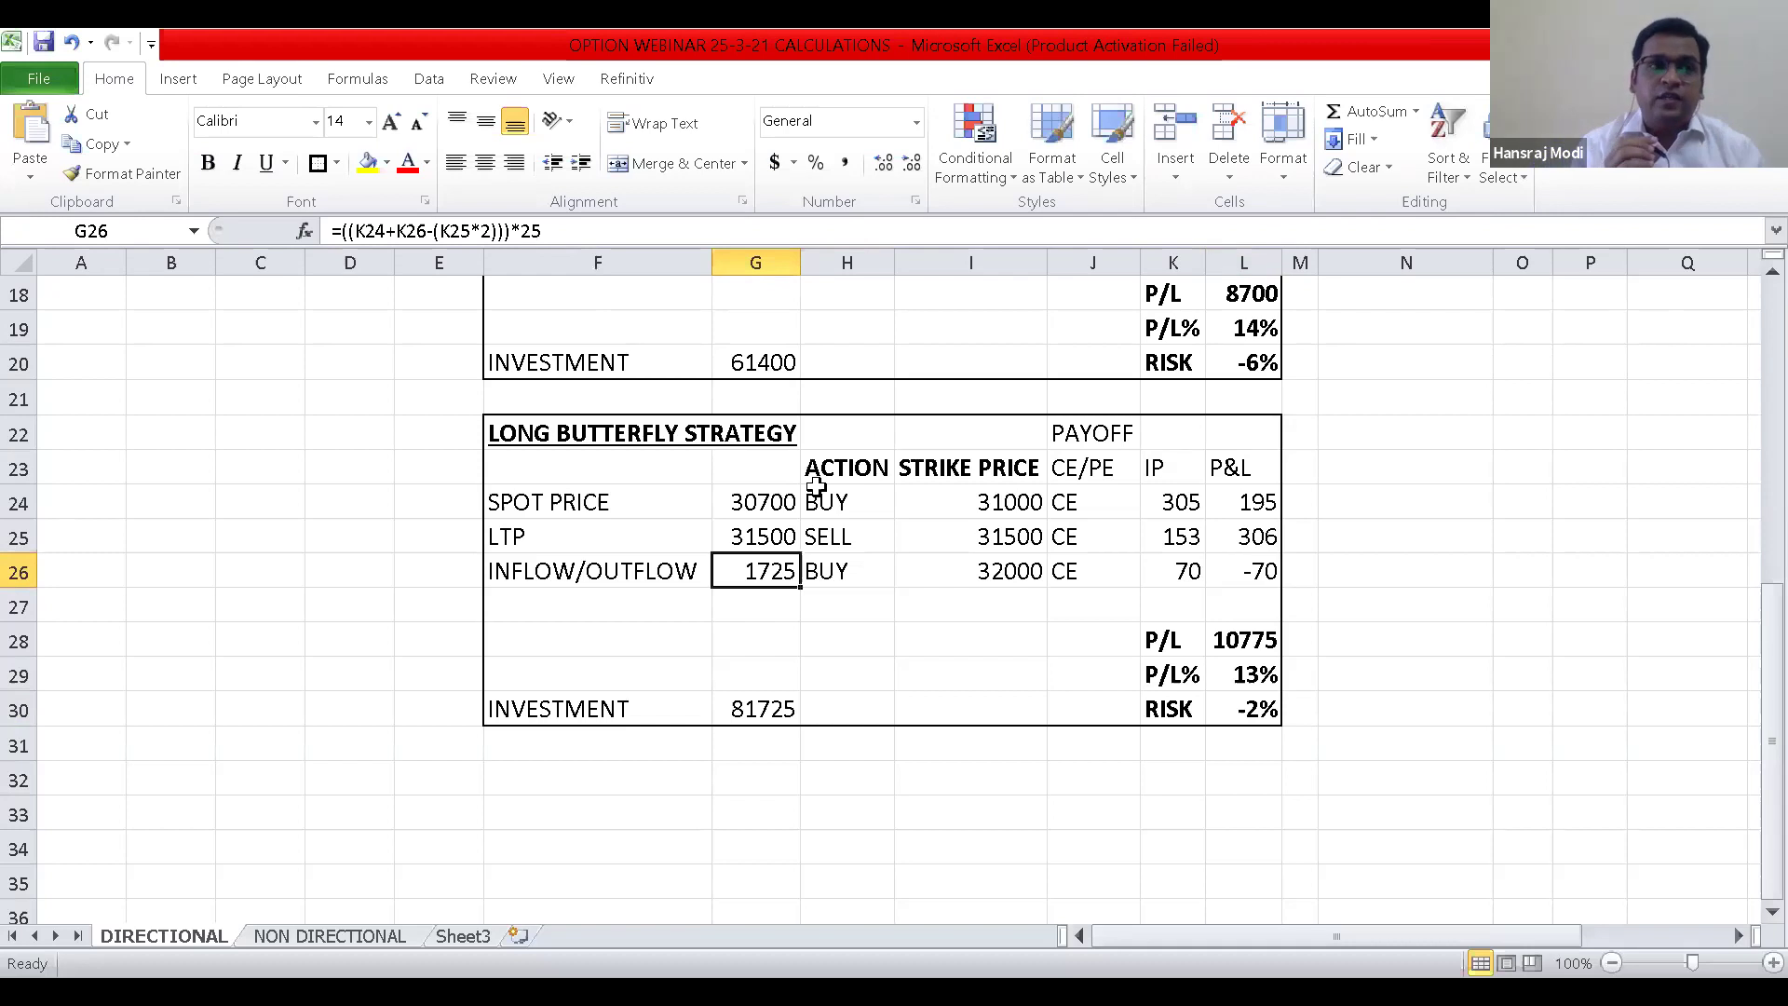
Set the LTP in the Long Butterfly Strategy block to 30000.
key("Up")
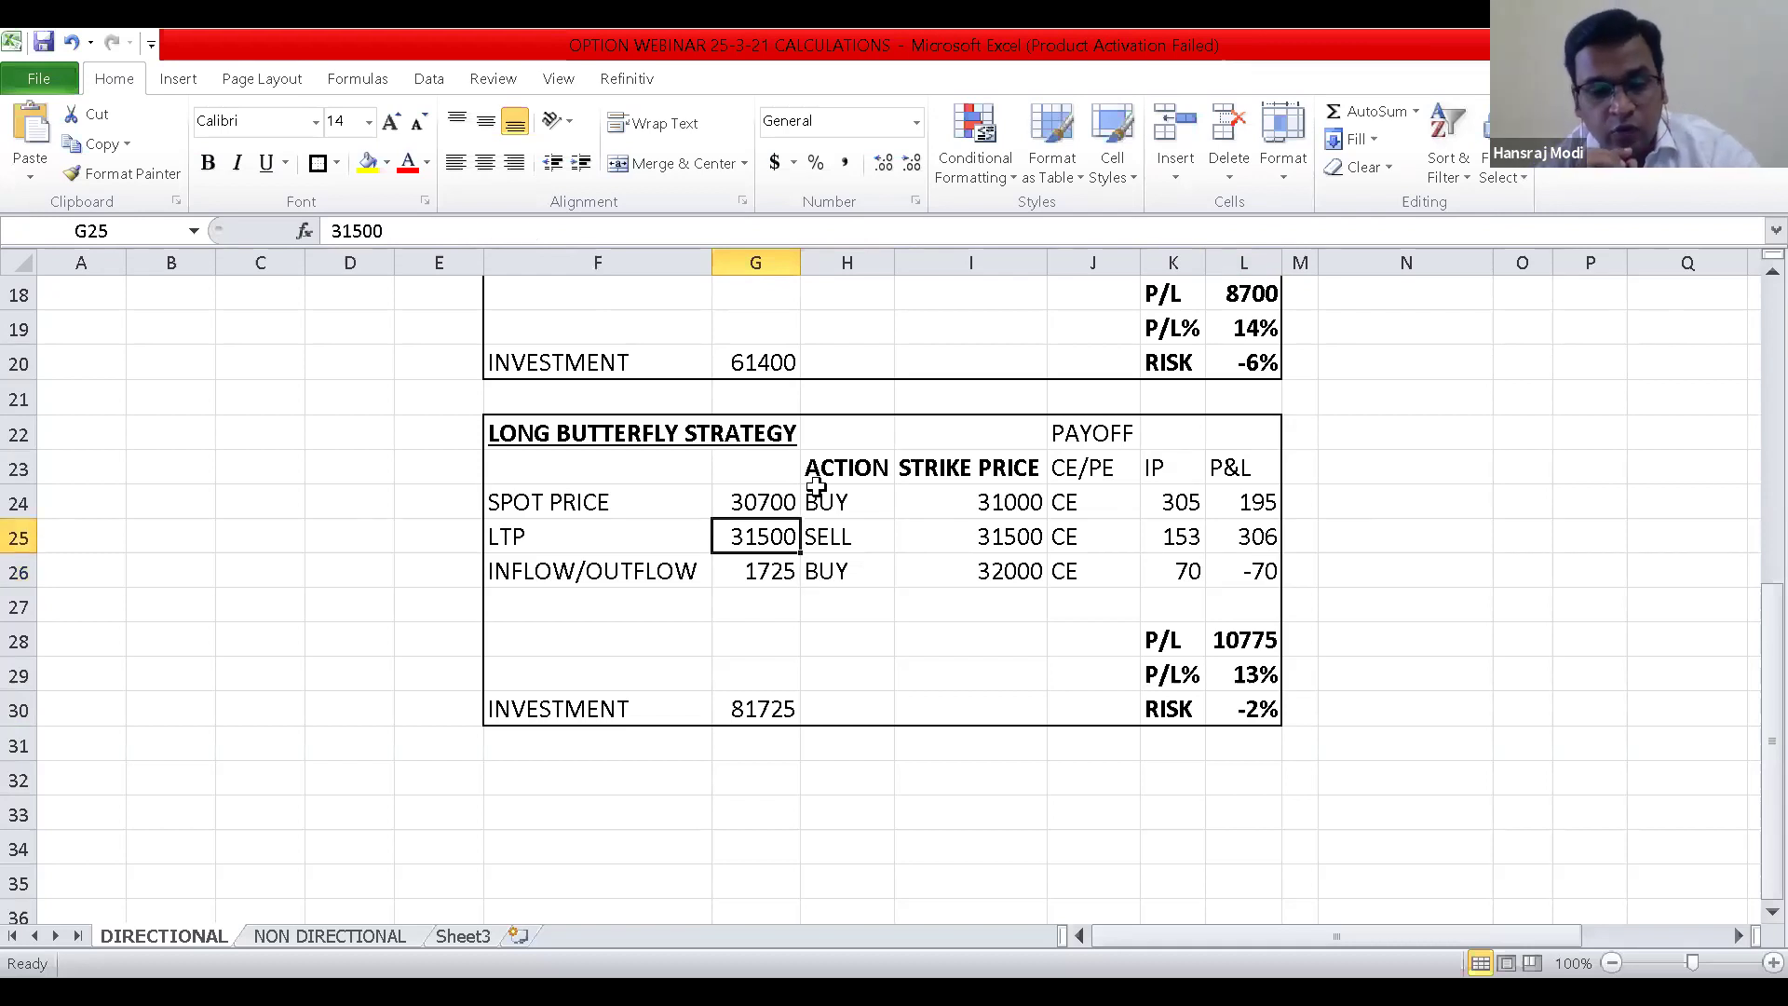
type("30000")
key("Return")
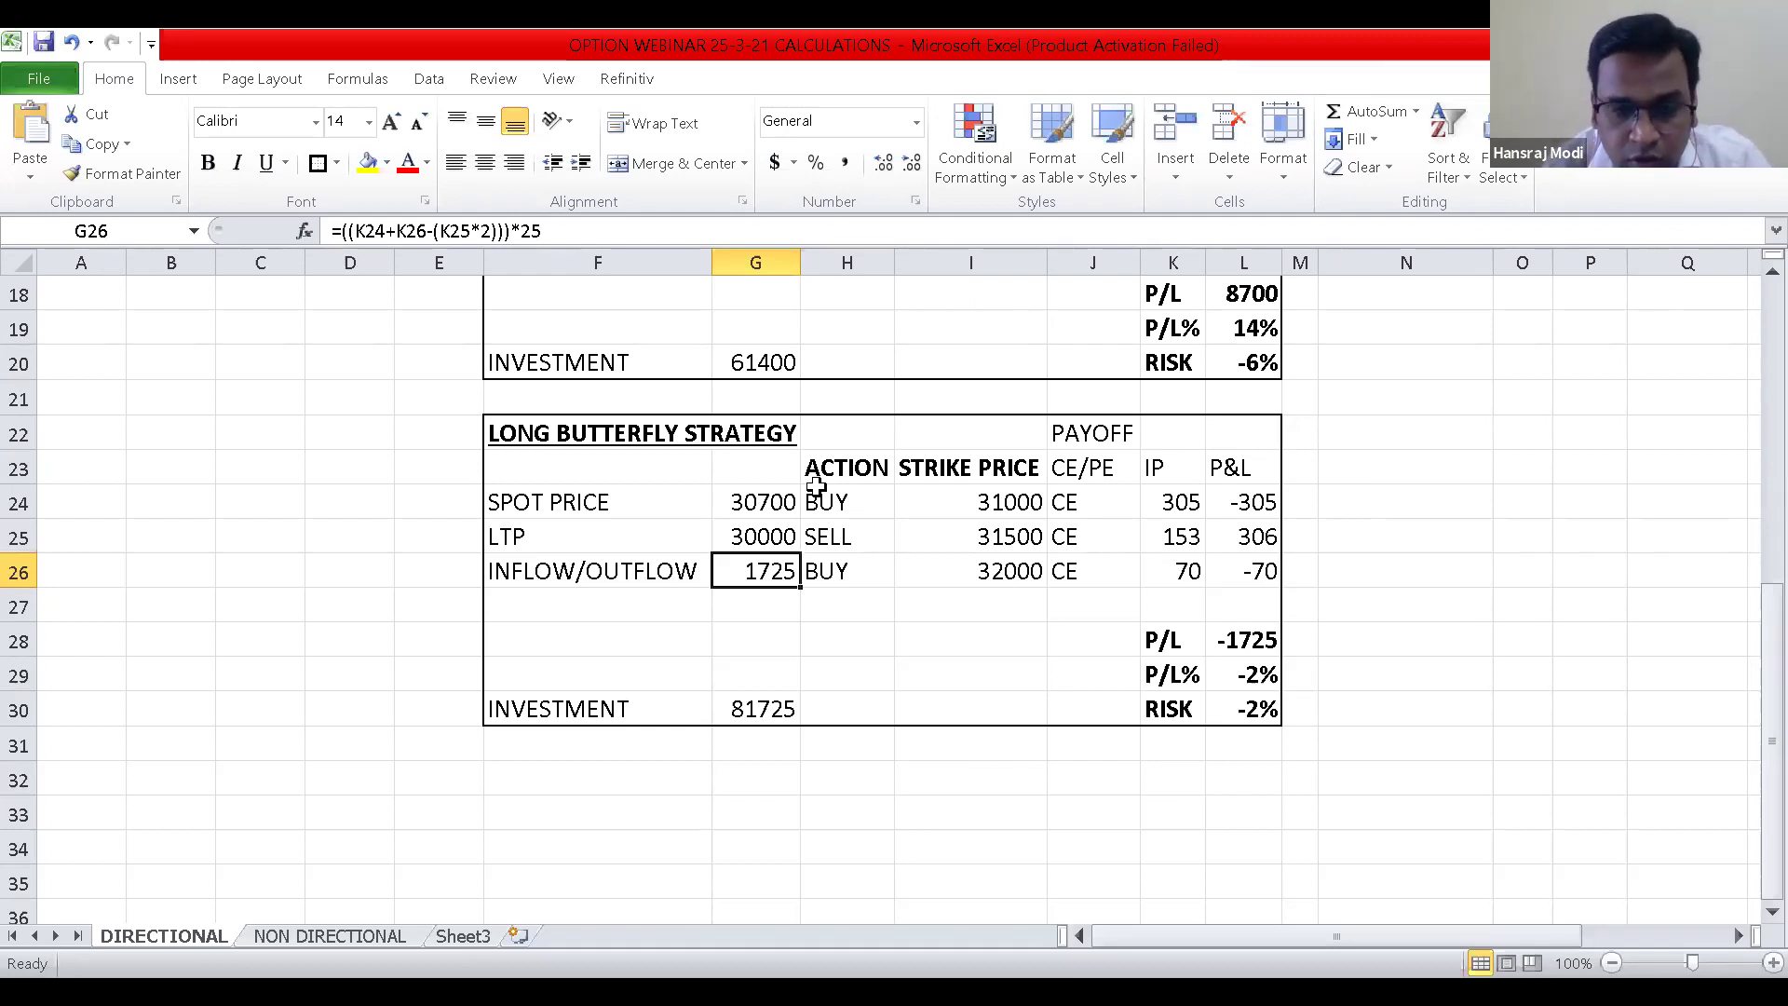
Examine the Long Butterfly Strategy's risk percentage at the 30000 LTP.
key("Up")
key("Down")
key("Down")
key("Down")
key("Down")
key("Down")
key("Right")
key("Right")
key("Right")
key("Right")
key("Right")
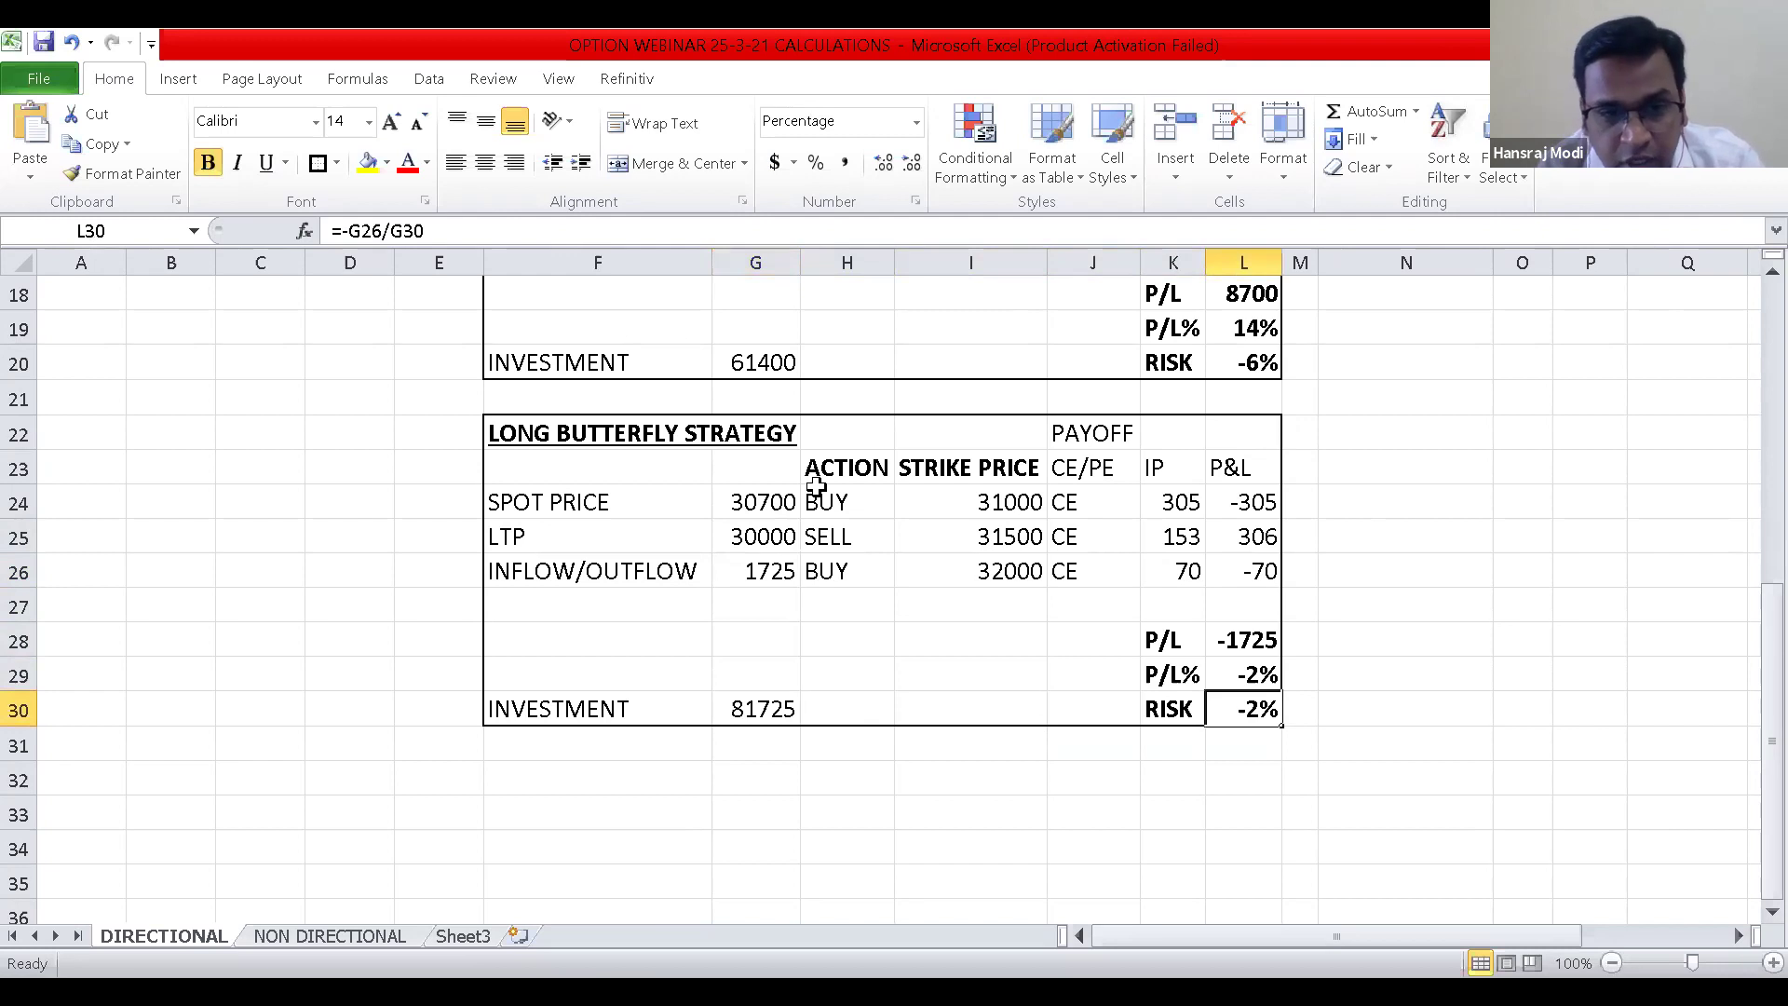
Examine the buy and sell strike prices in the Long Bull Call Spread block.
key("Up")
key("Up")
key("Up")
key("Up")
key("Up")
key("Up")
key("Up")
key("Up")
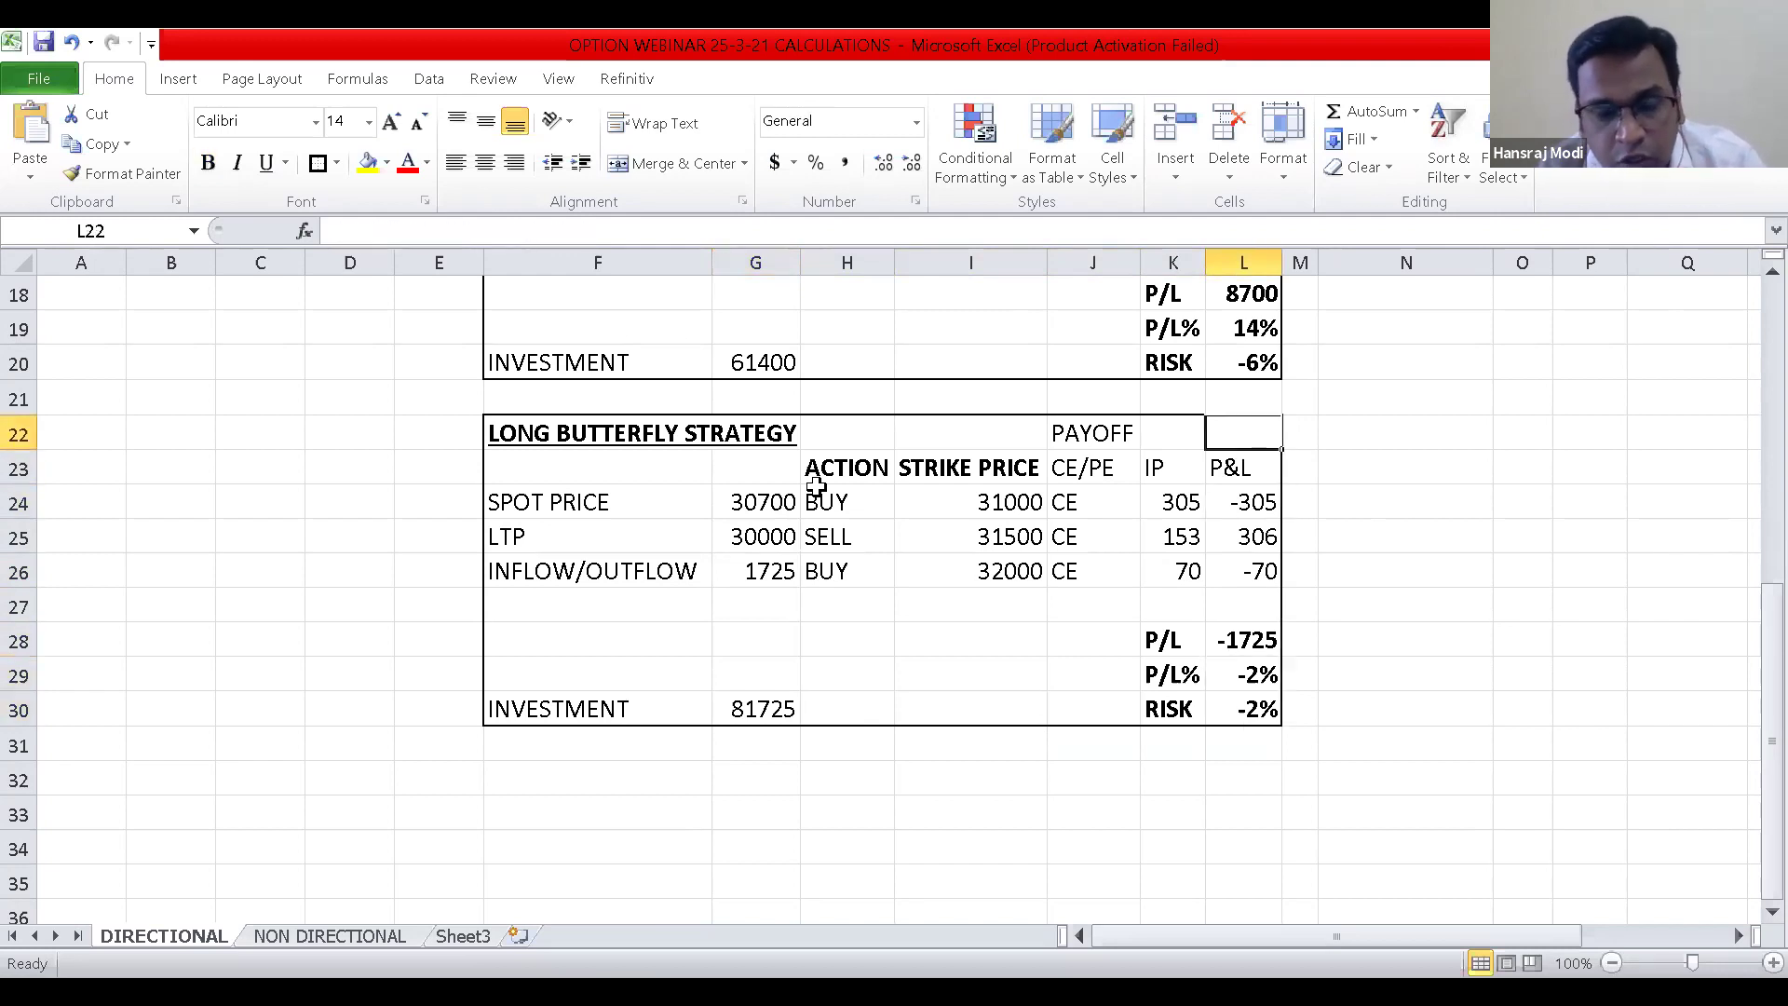
key("Up")
key("Up")
key("Up")
key("Up")
key("Up")
key("Up")
key("Up")
key("Up")
key("Up")
key("Up")
key("Up")
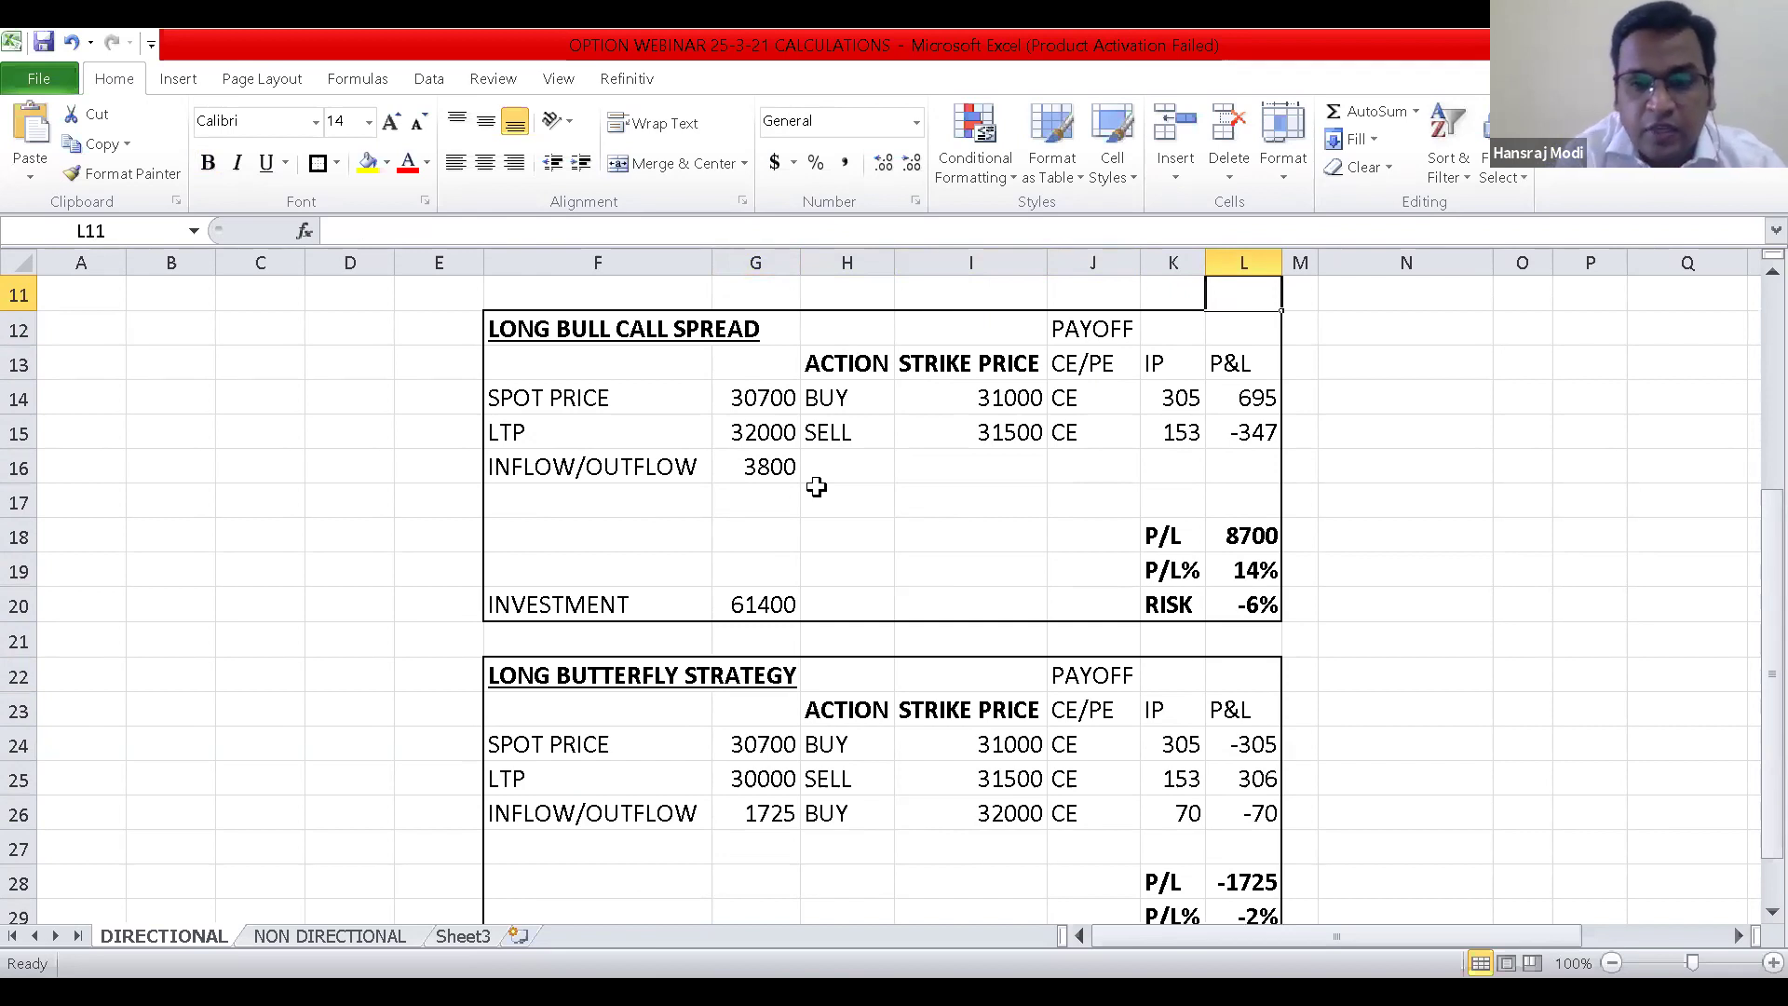
left_click(1012, 424)
left_click(1014, 413)
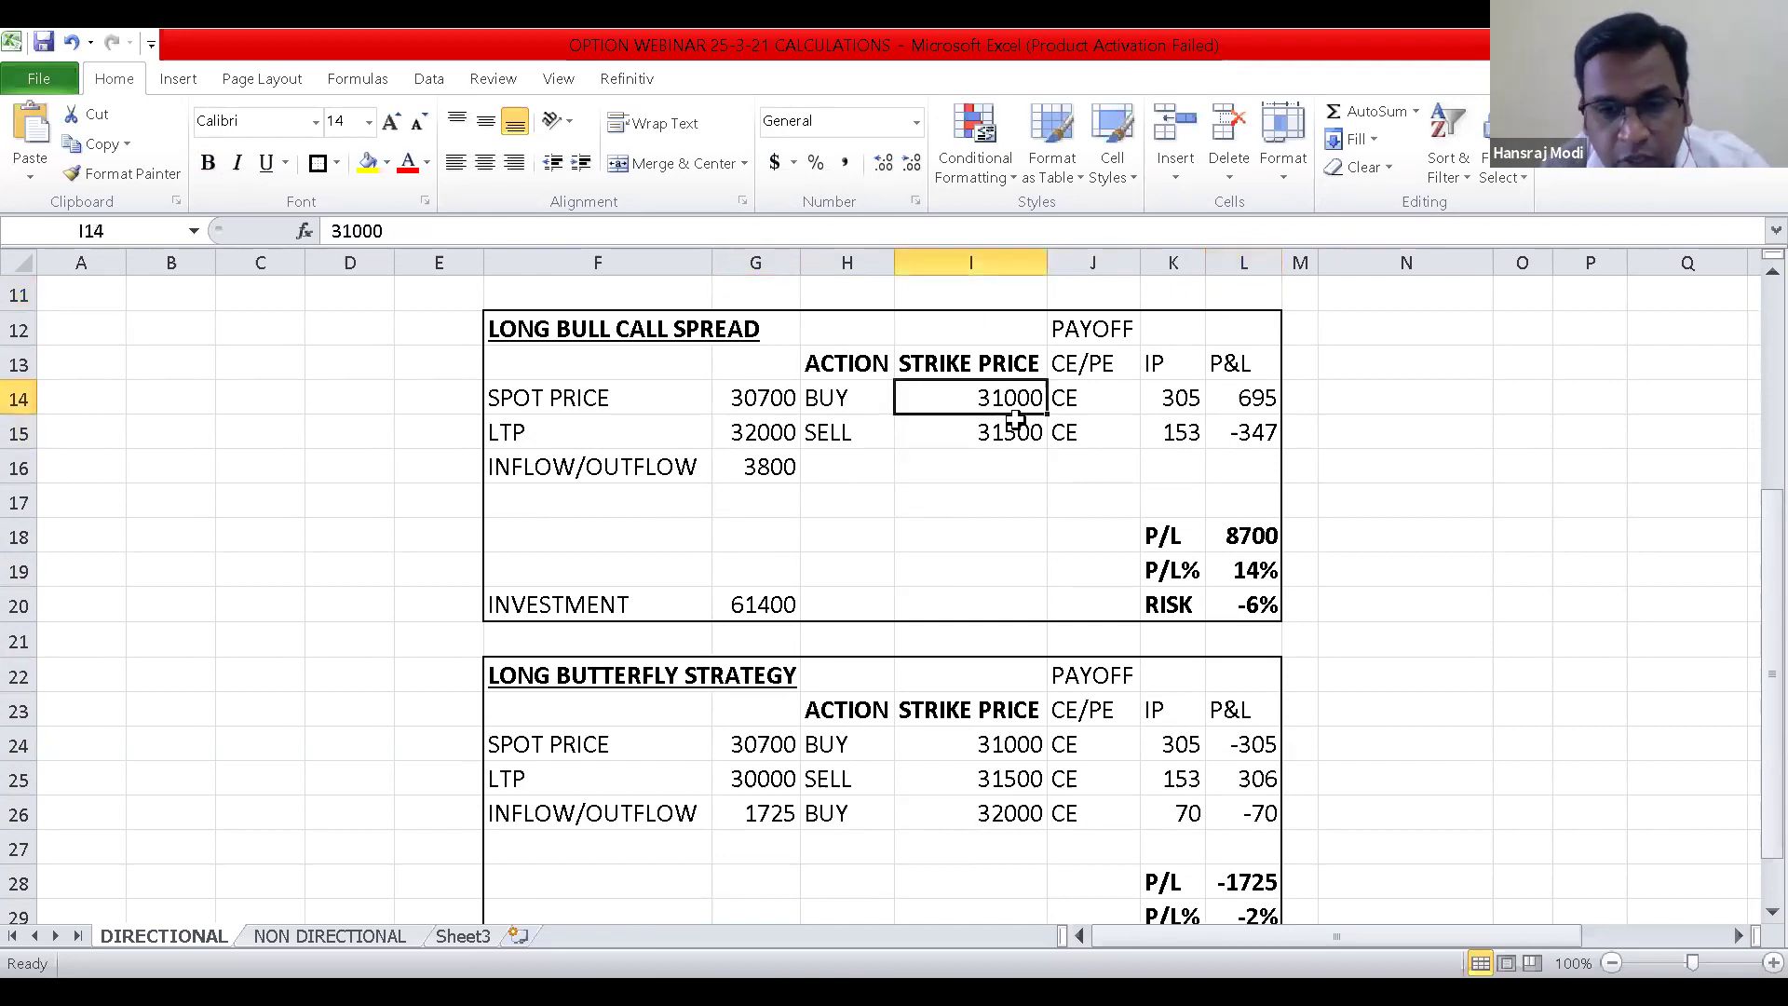
left_click(1015, 421)
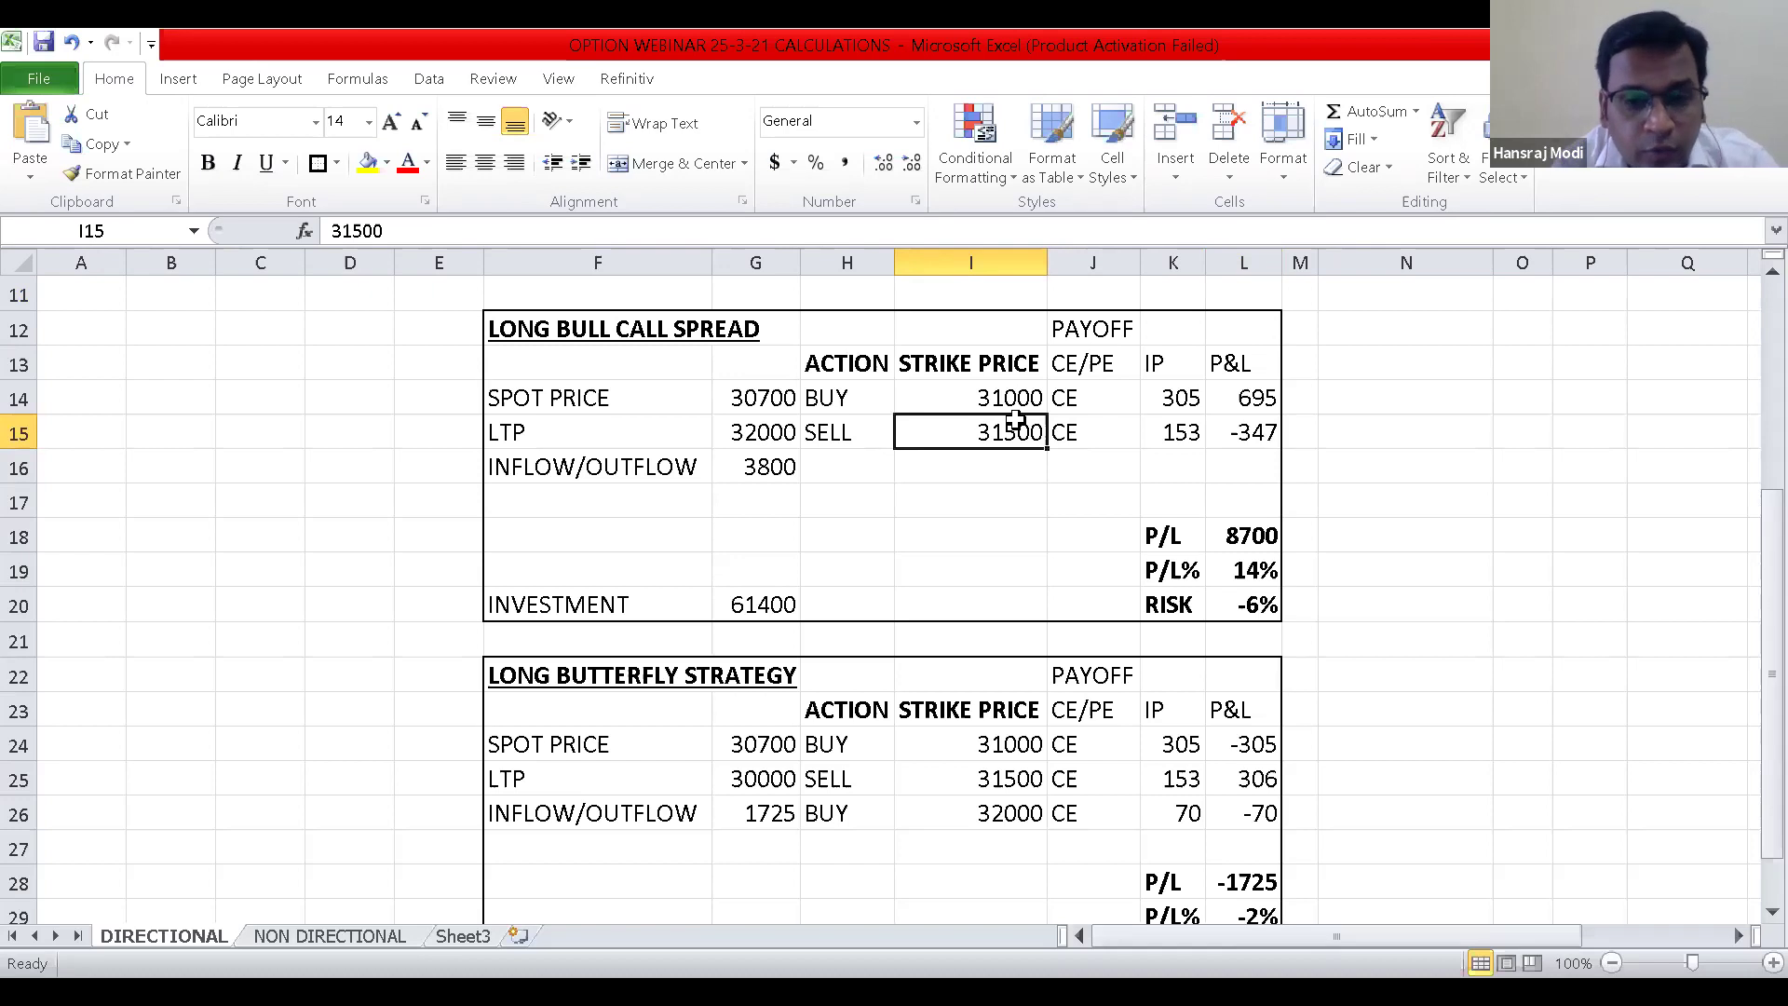
Compare the Long Butterfly Strategy's three strike prices with those of the Long Bull Call Spread.
key("Down")
key("Down")
key("Down")
key("Down")
key("Down")
key("Down")
key("Down")
key("Down")
key("Down")
key("Down")
key("Down")
key("Down")
key("Down")
key("Down")
key("Down")
key("Down")
key("Down")
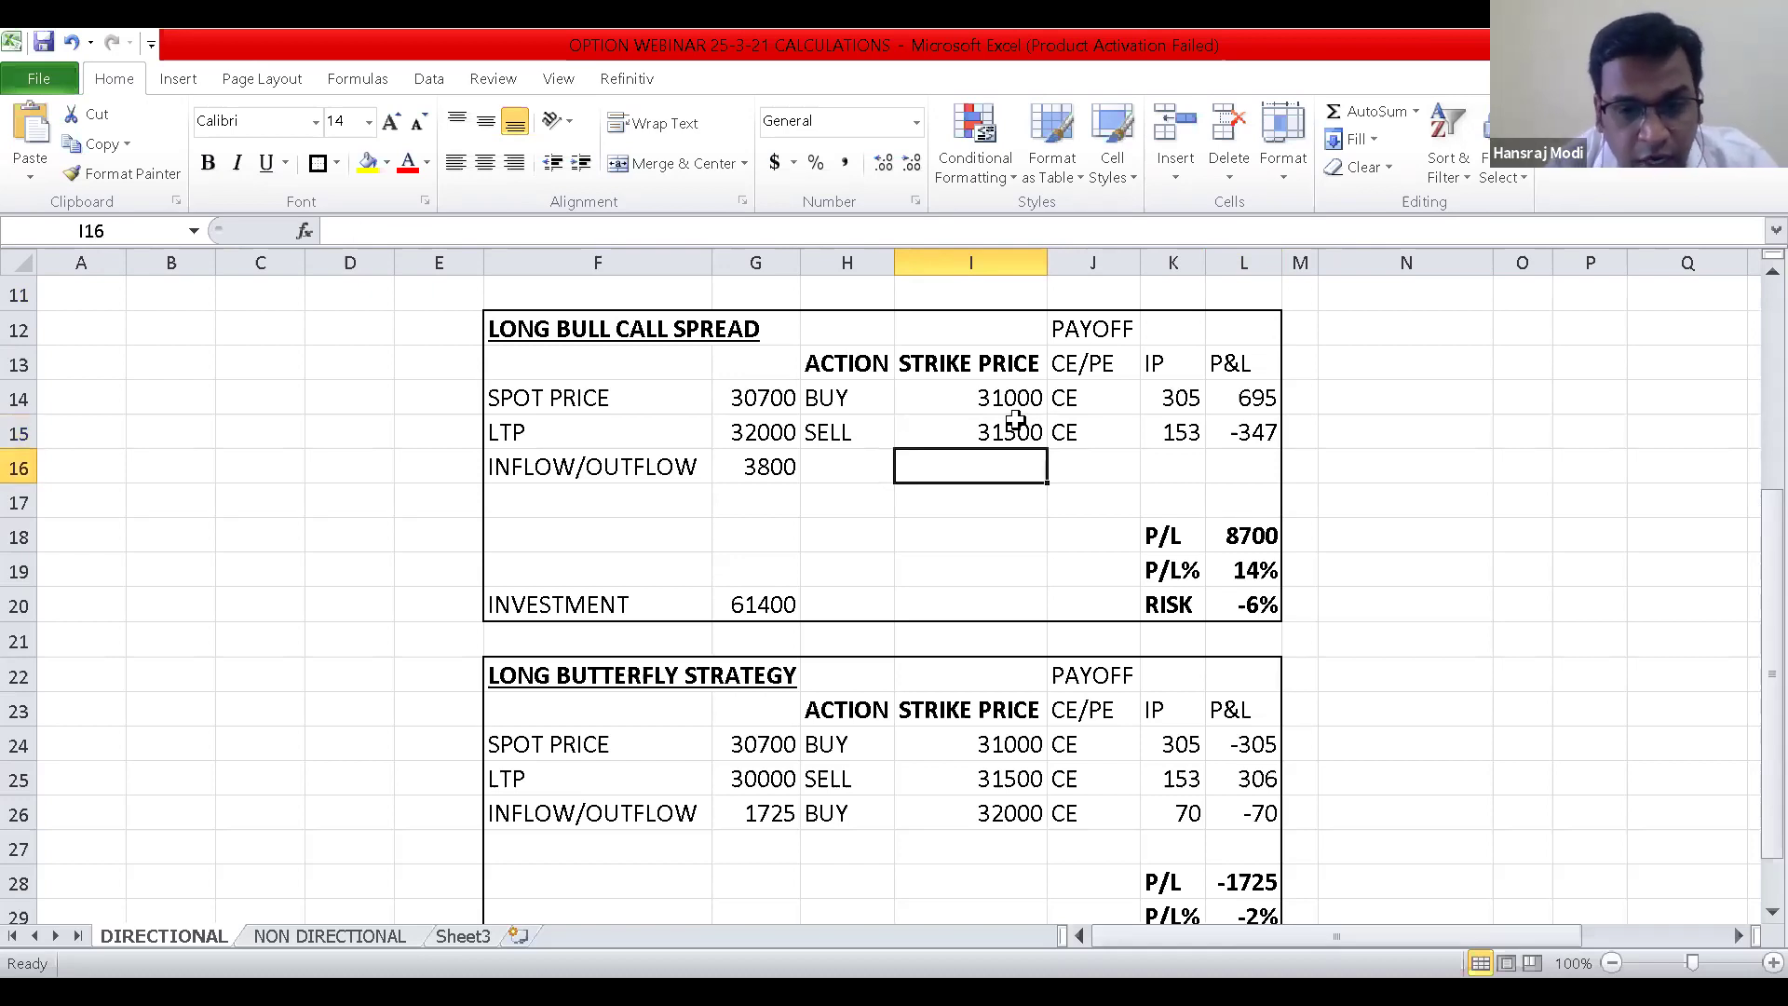
key("Up")
key("Up")
key("Up")
key("Up")
key("Up")
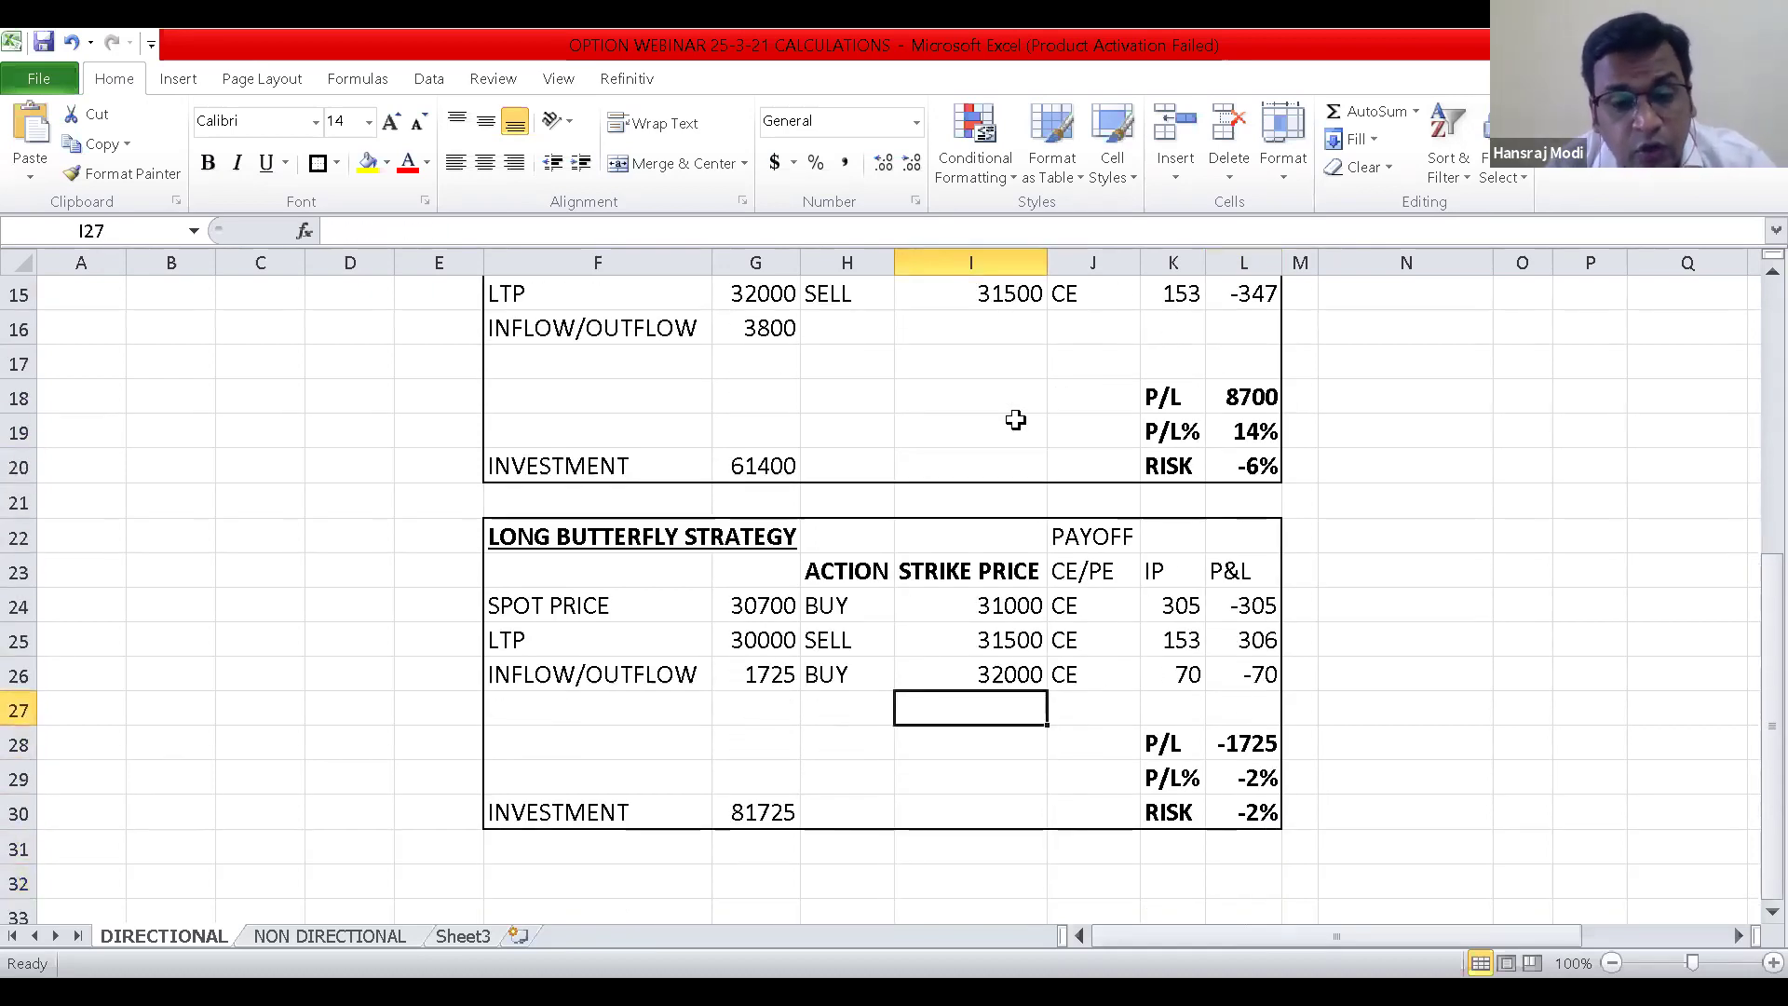